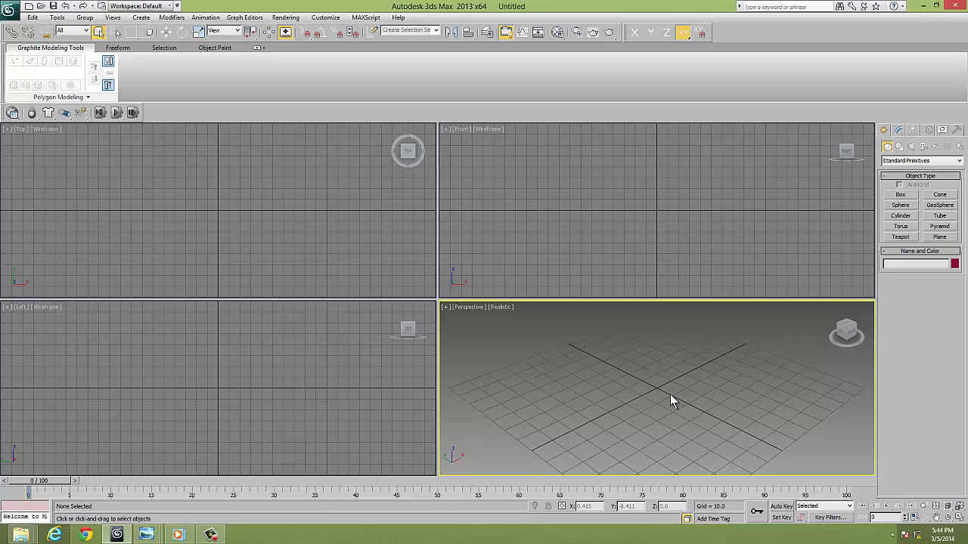
- Maximize the Front viewport and pick the Line tool under Create > Shapes
click(656, 234)
key(alt+w)
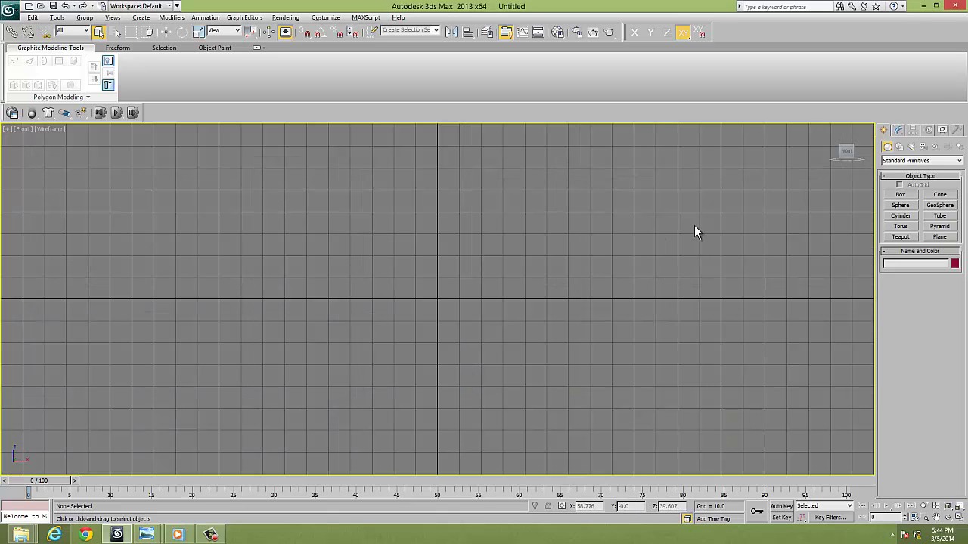
click(900, 130)
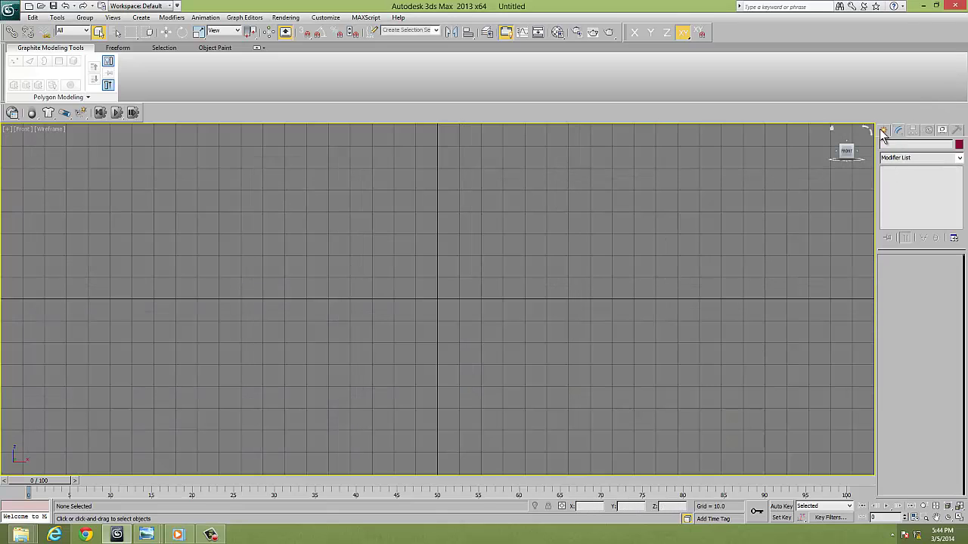
click(884, 130)
click(900, 146)
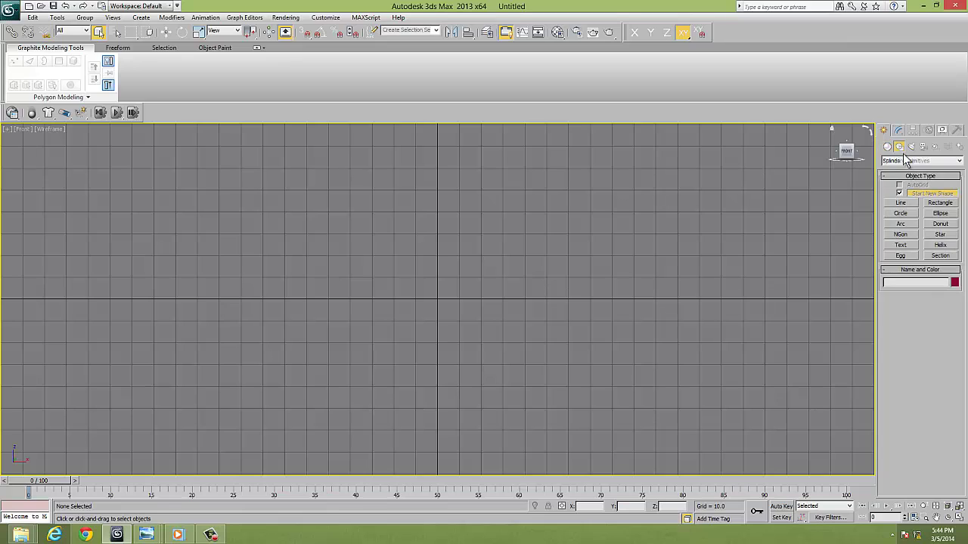
click(900, 202)
- Draw a four-point line rising to a peak then dropping vertically, and enter Vertex level
click(417, 235)
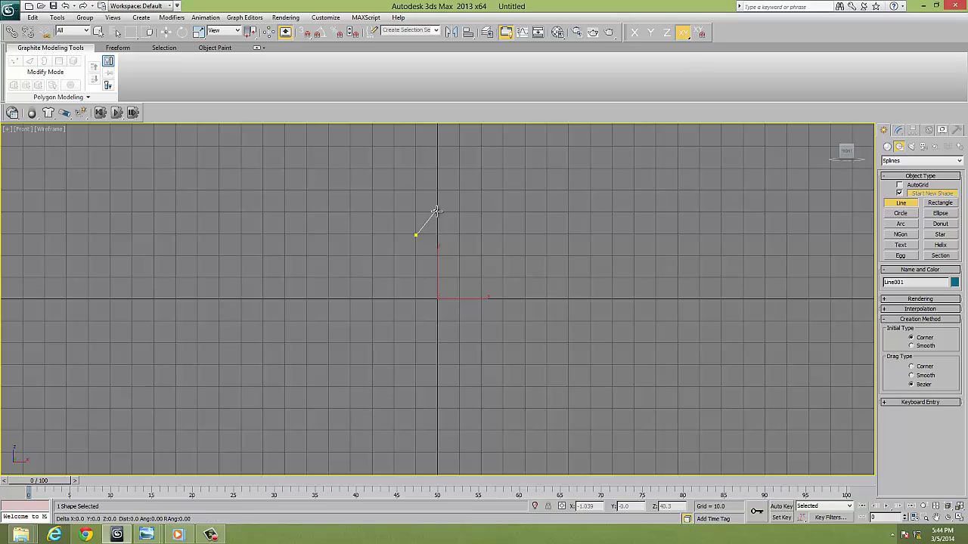
click(435, 211)
click(453, 234)
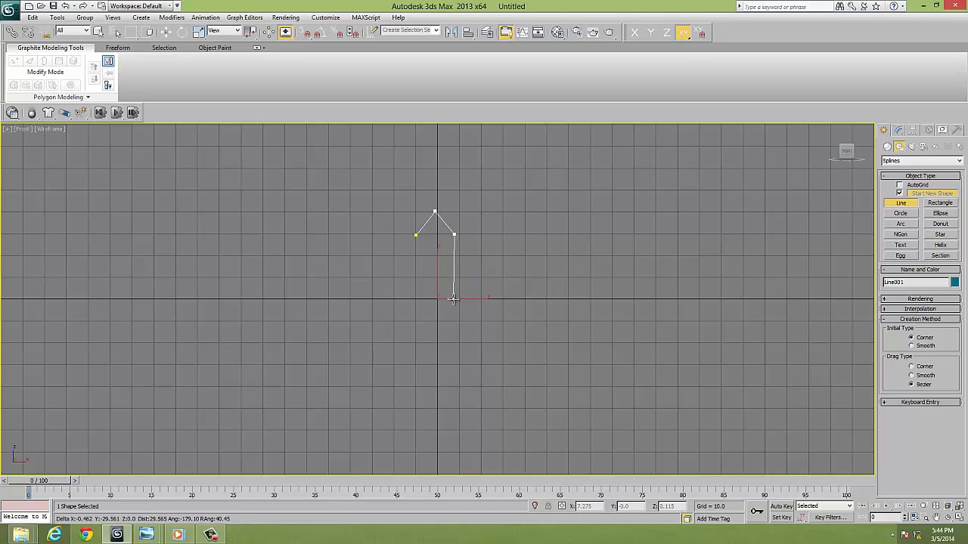
click(452, 299)
right_click(452, 298)
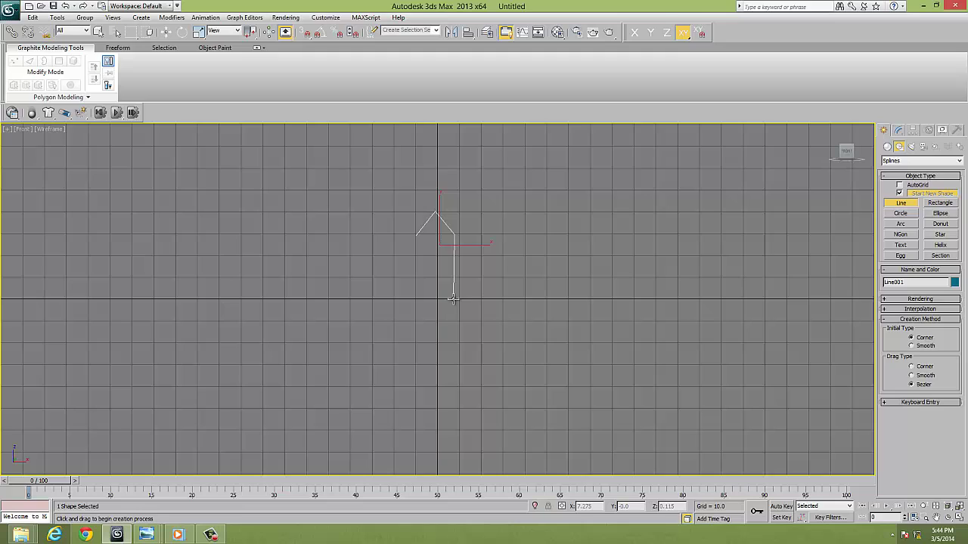
click(898, 132)
click(885, 170)
click(905, 179)
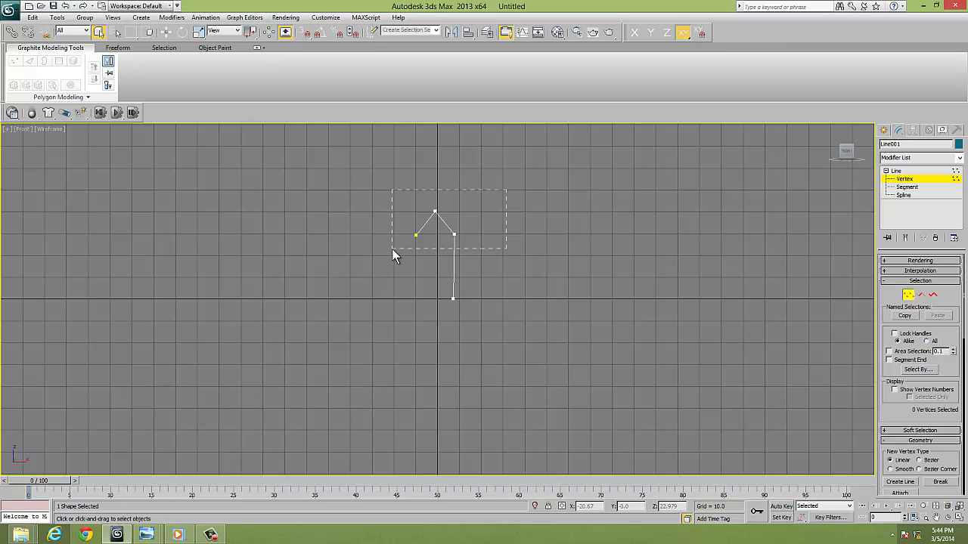
- Select the line's left end point and move it along the vertical axis
drag(392, 249, 438, 240)
click(417, 236)
click(166, 32)
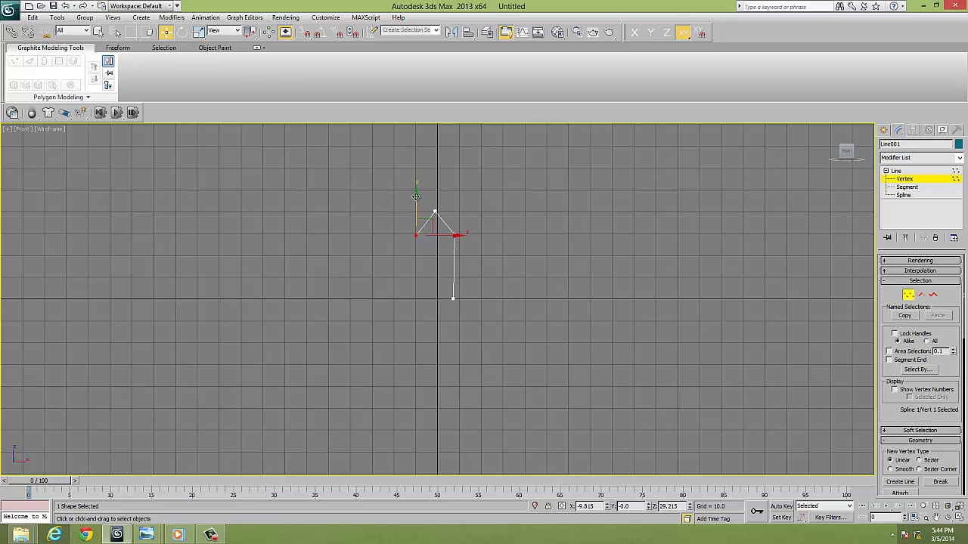
drag(415, 198, 416, 197)
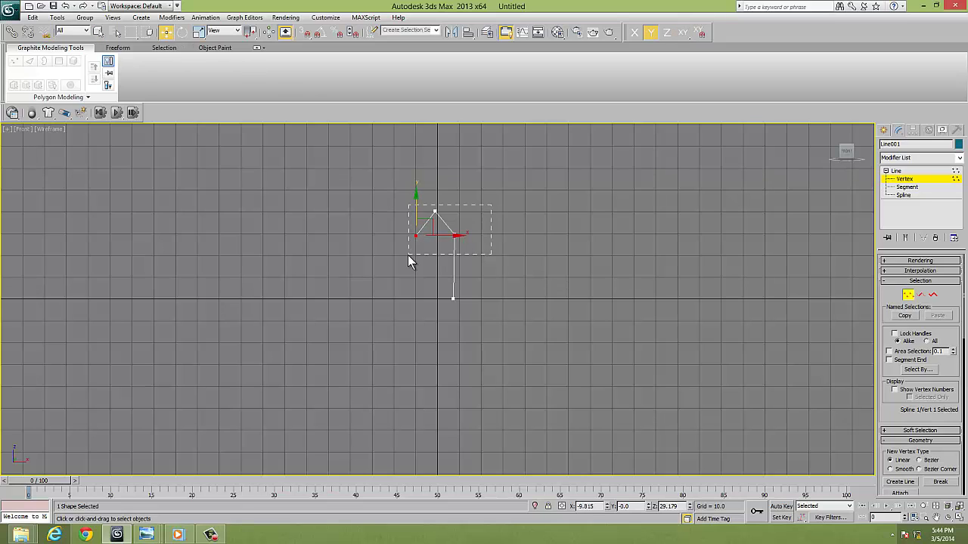
- Fillet the three upper vertices so the corners round into a smooth hook
drag(408, 256, 408, 256)
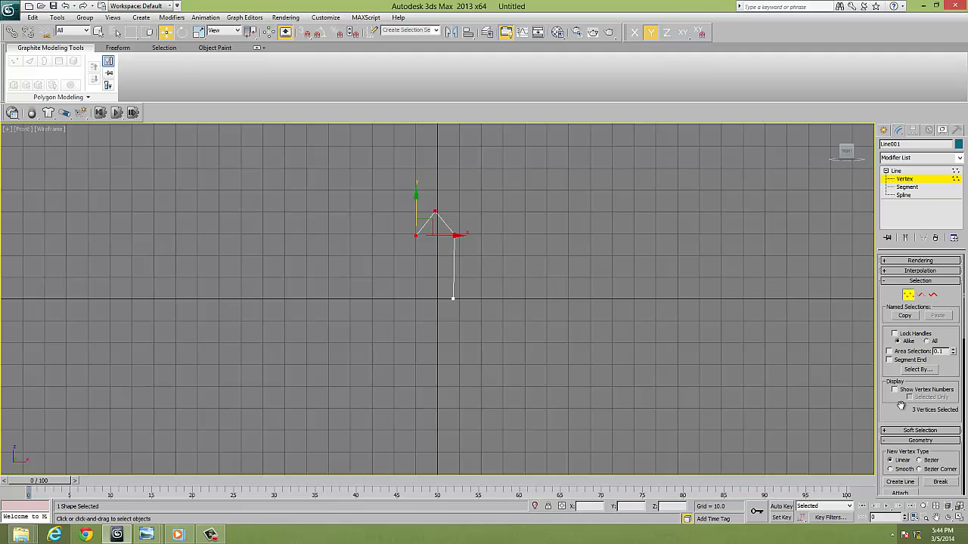
scroll(906, 394, down, 3)
scroll(905, 393, down, 2)
scroll(905, 414, down, 2)
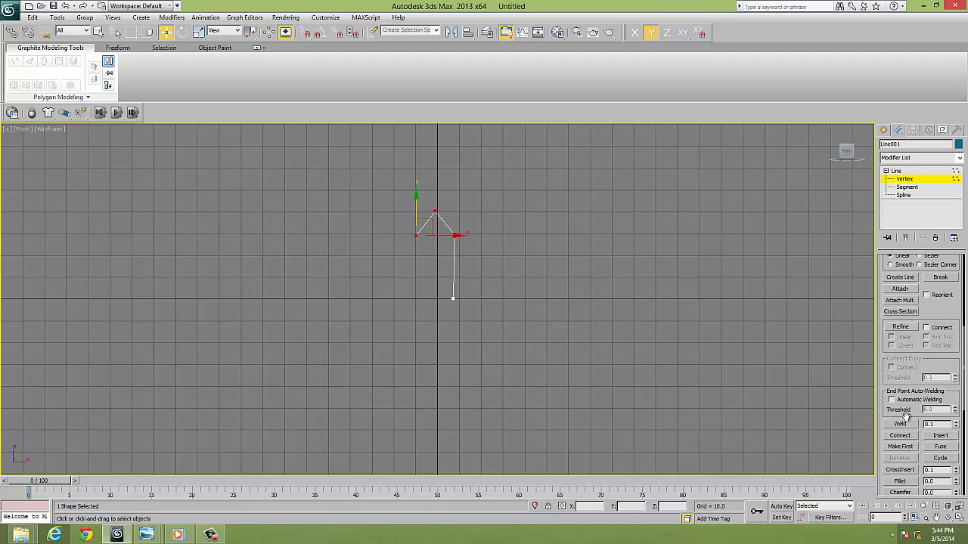
click(900, 481)
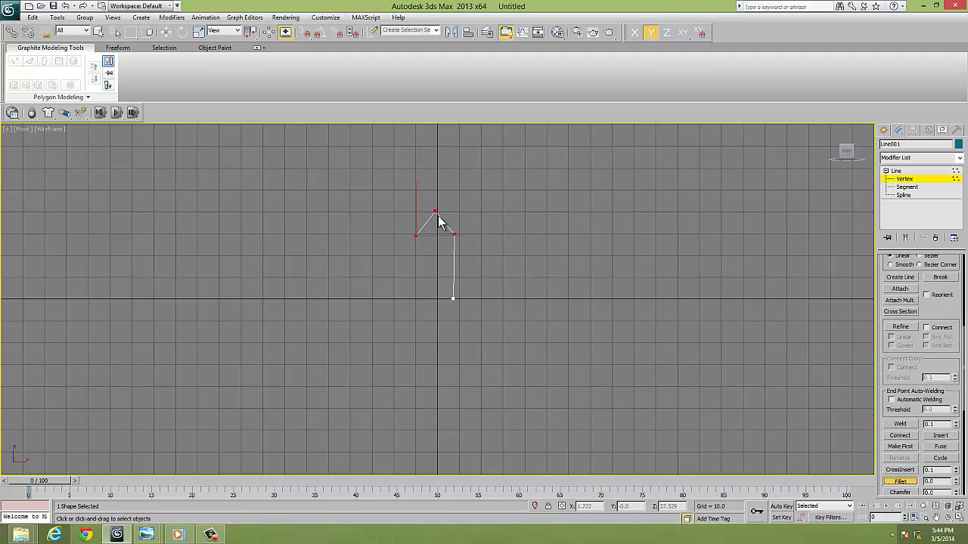
drag(438, 214, 444, 189)
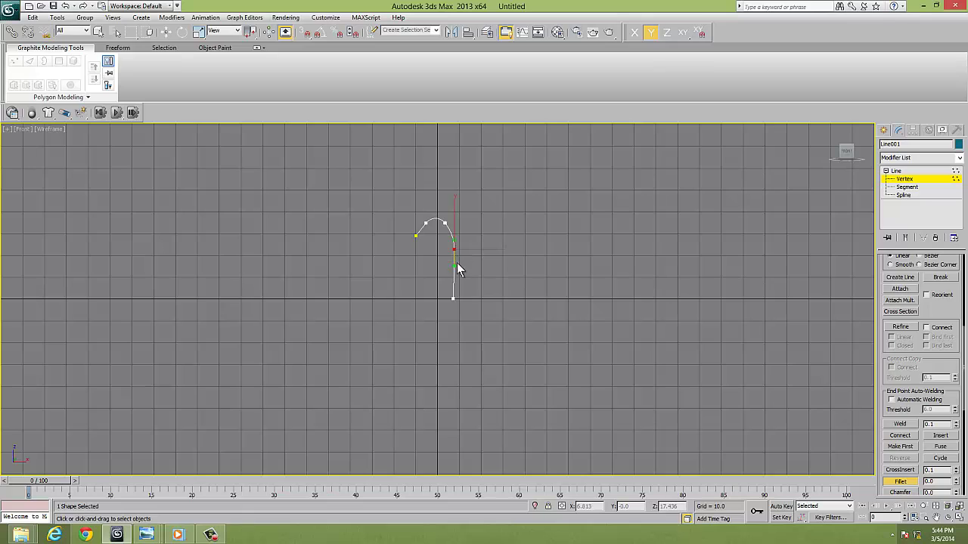
click(905, 484)
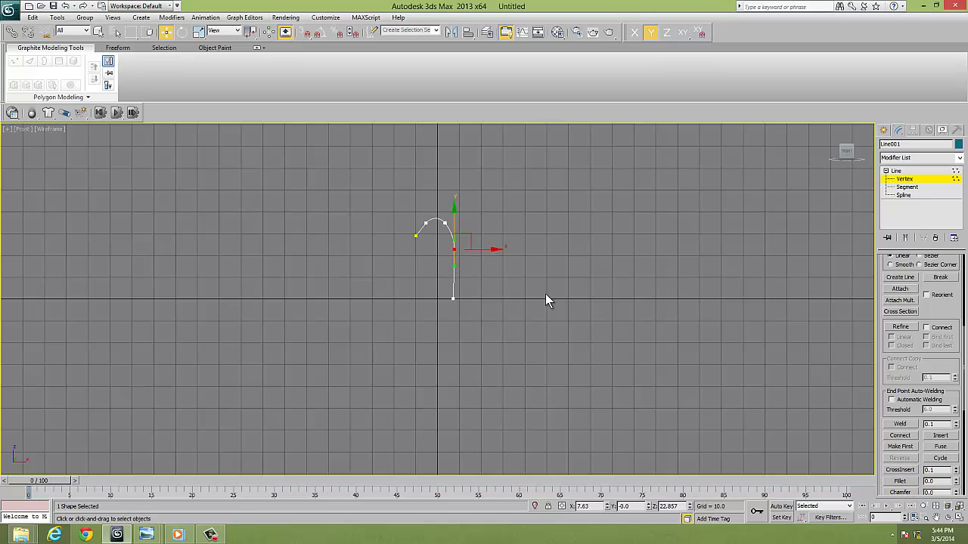
click(896, 172)
- Apply a Sweep modifier with a Cylinder built-in section and radius about 1.95
click(887, 171)
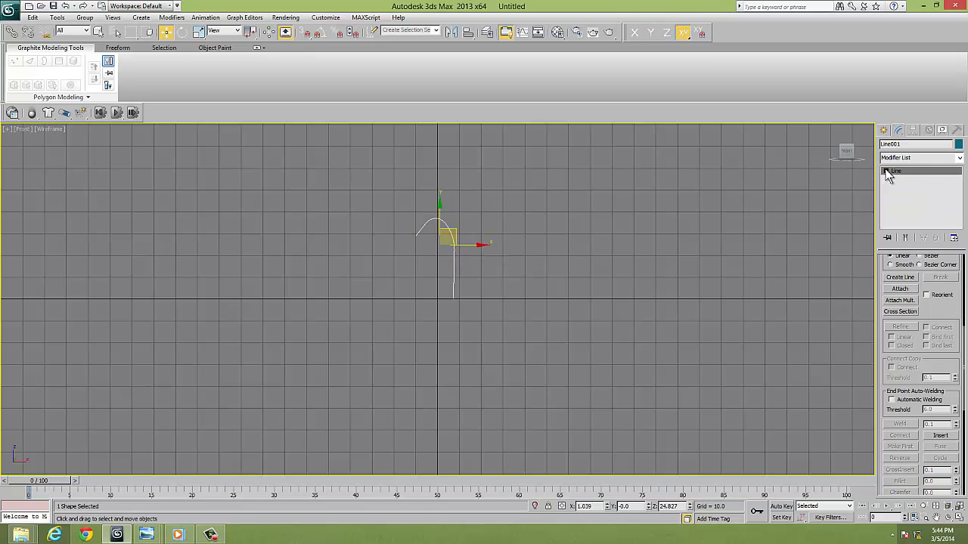
click(912, 158)
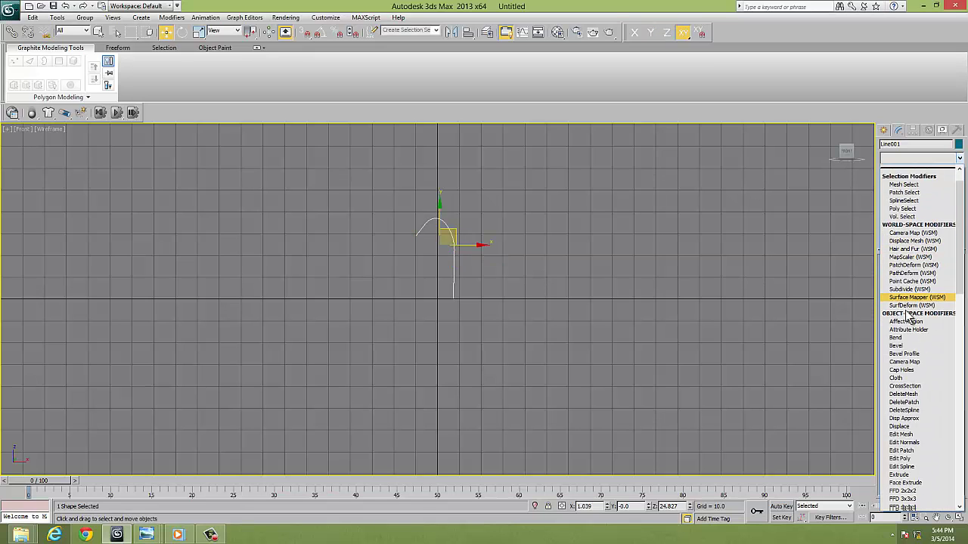
scroll(912, 317, down, 10)
scroll(911, 318, down, 10)
scroll(911, 317, down, 5)
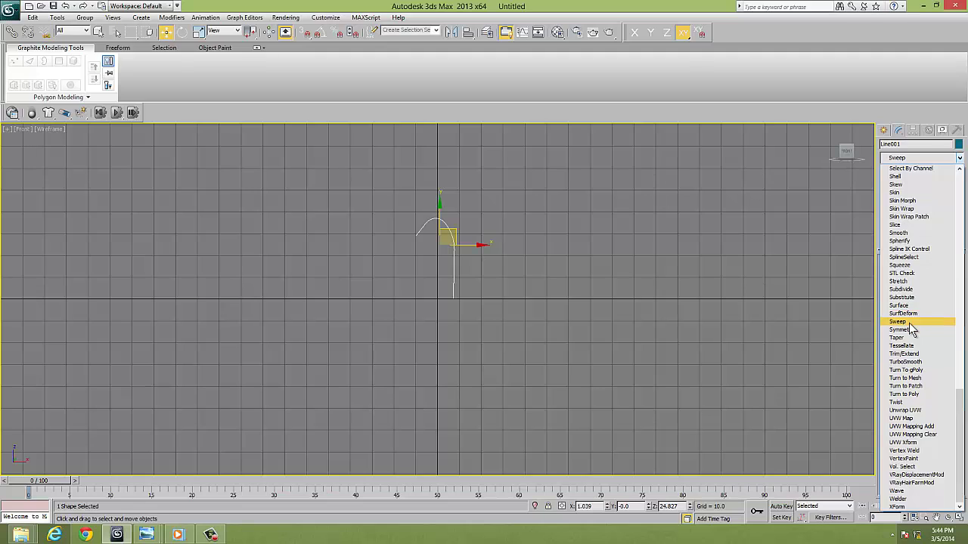
click(911, 323)
click(947, 298)
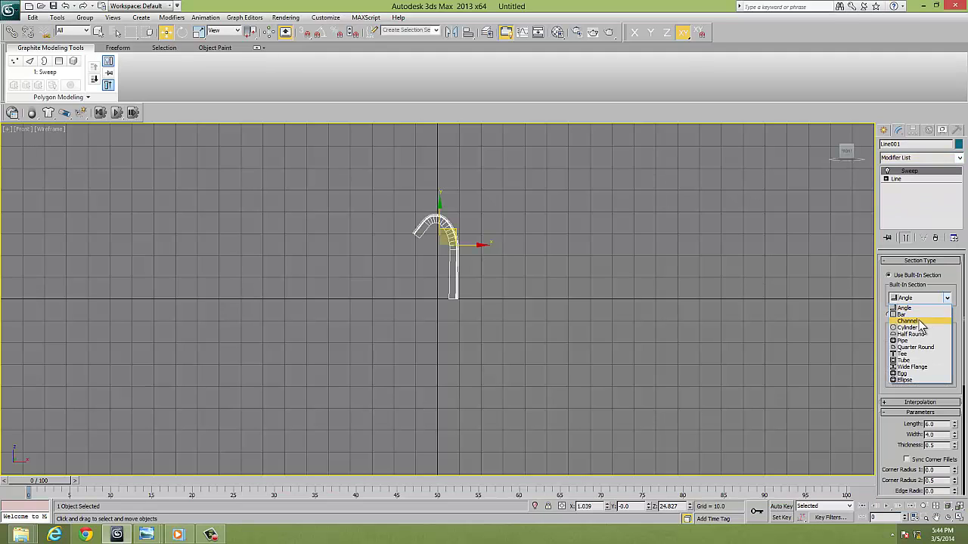
click(909, 328)
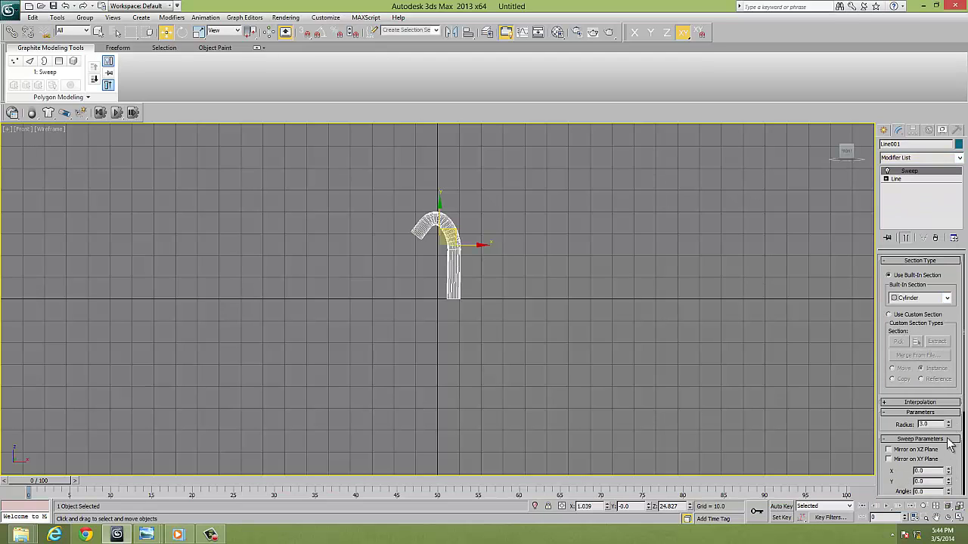
drag(948, 424, 949, 442)
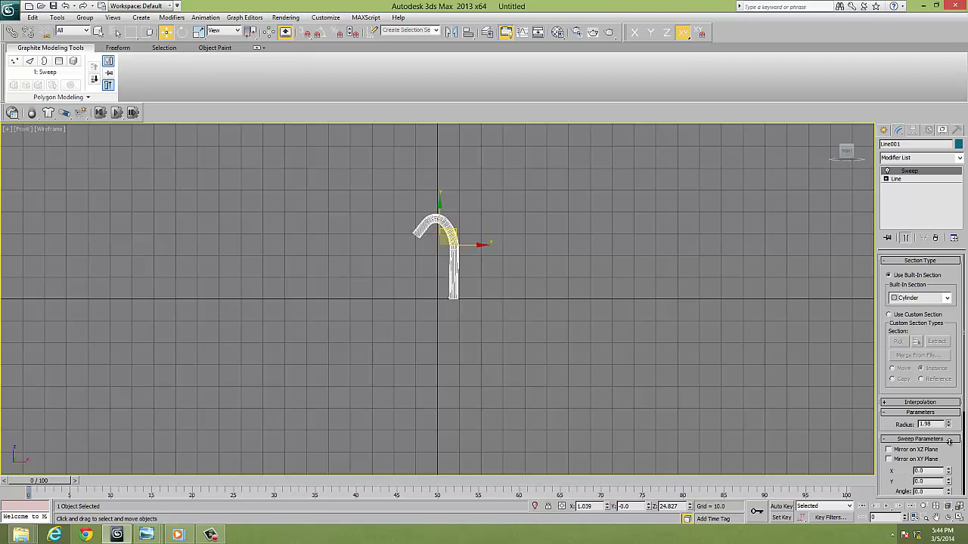
scroll(514, 307, up, 2)
scroll(501, 295, up, 2)
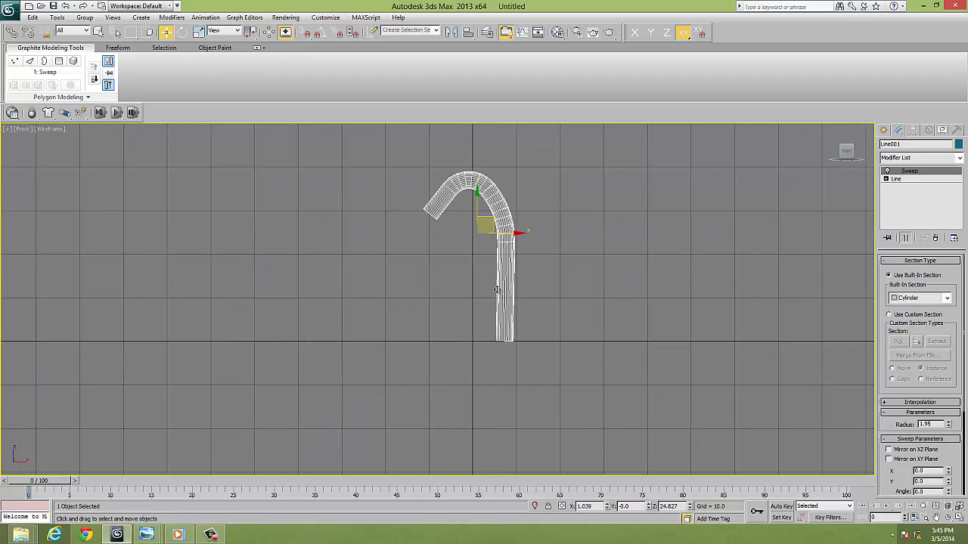
- Return to Line001's Vertex level with the swept pipe shown and move the hook's end vertex right
scroll(497, 292, up, 2)
middle_drag(499, 292, 501, 302)
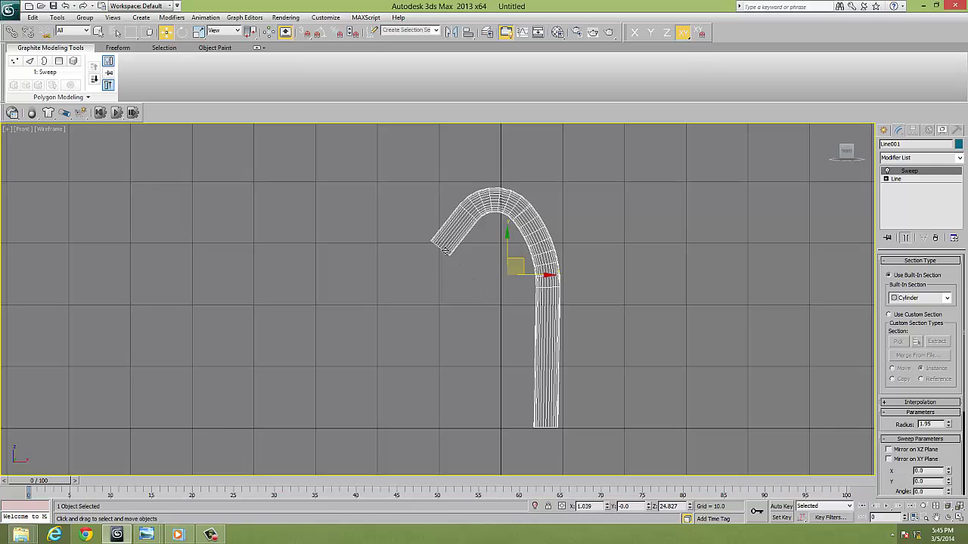
click(887, 178)
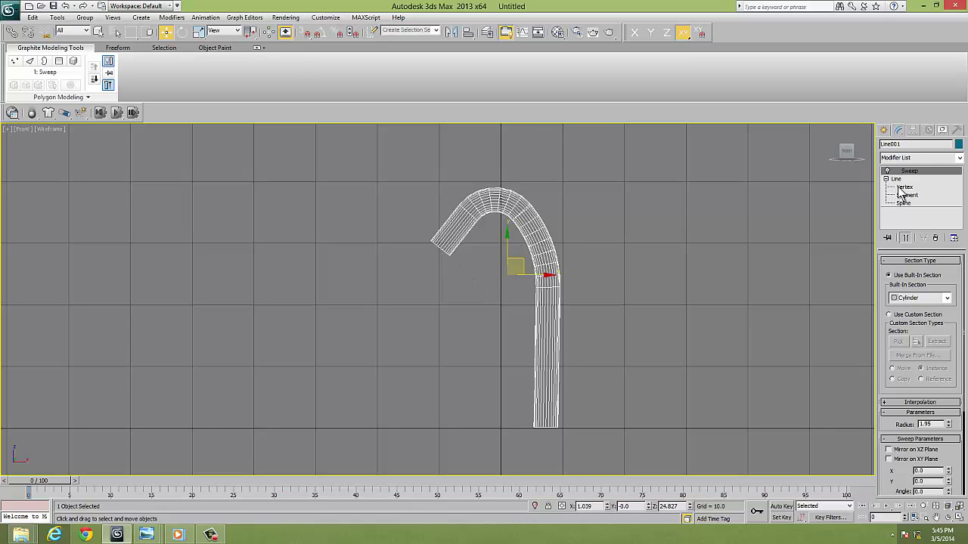
click(905, 187)
click(906, 237)
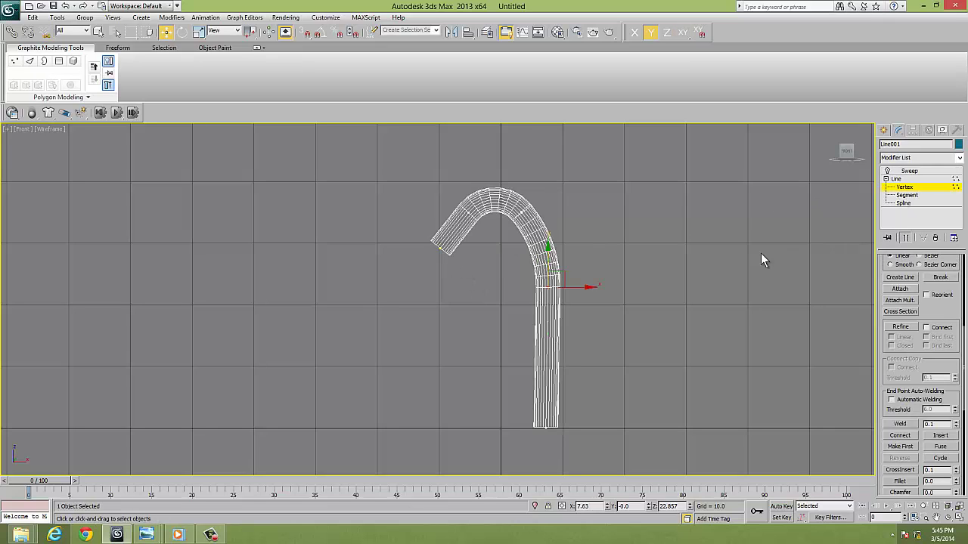
click(441, 248)
mouse_move(457, 248)
mouse_down()
mouse_move(468, 248)
mouse_move(452, 239)
mouse_up()
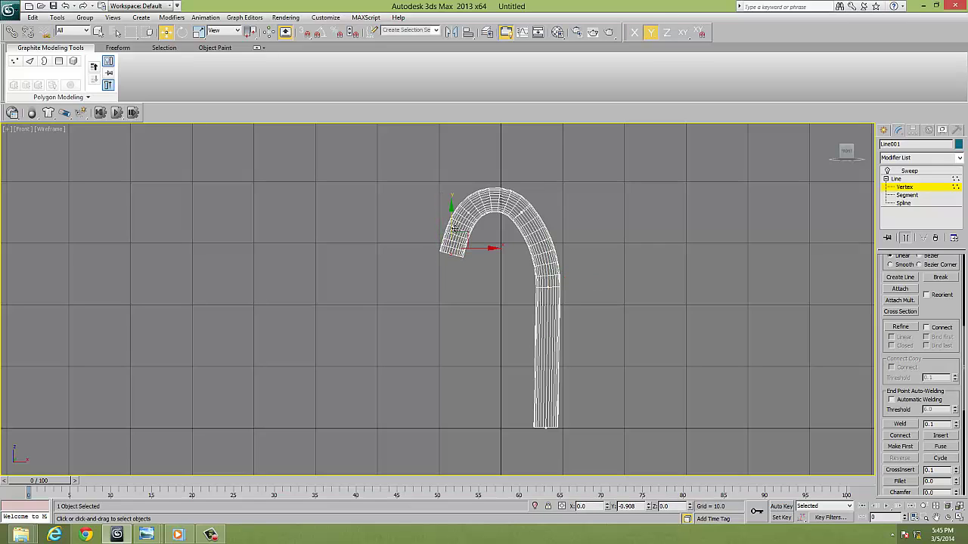
- Nudge the two vertices at the top of the arch slightly
click(471, 198)
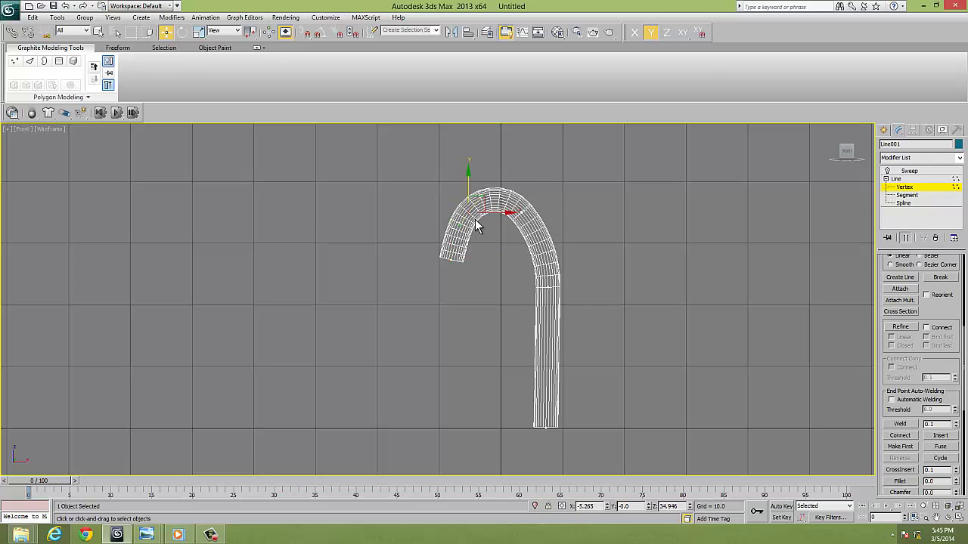
key(F8)
drag(478, 198, 481, 202)
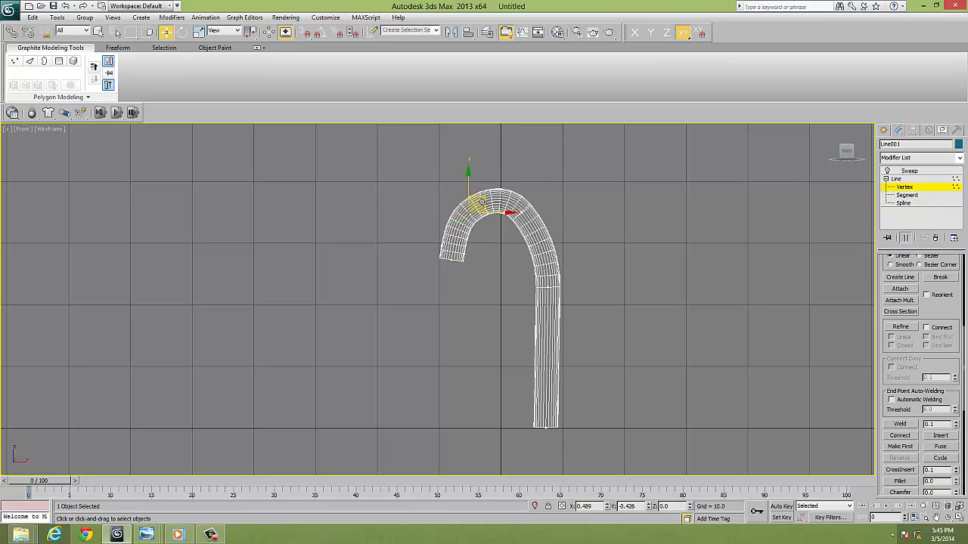
click(522, 209)
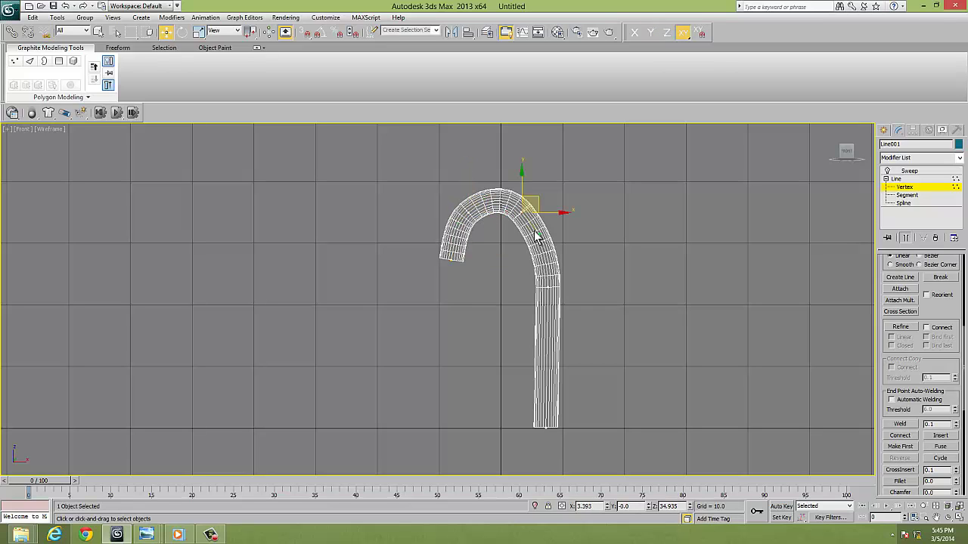
drag(537, 233, 539, 234)
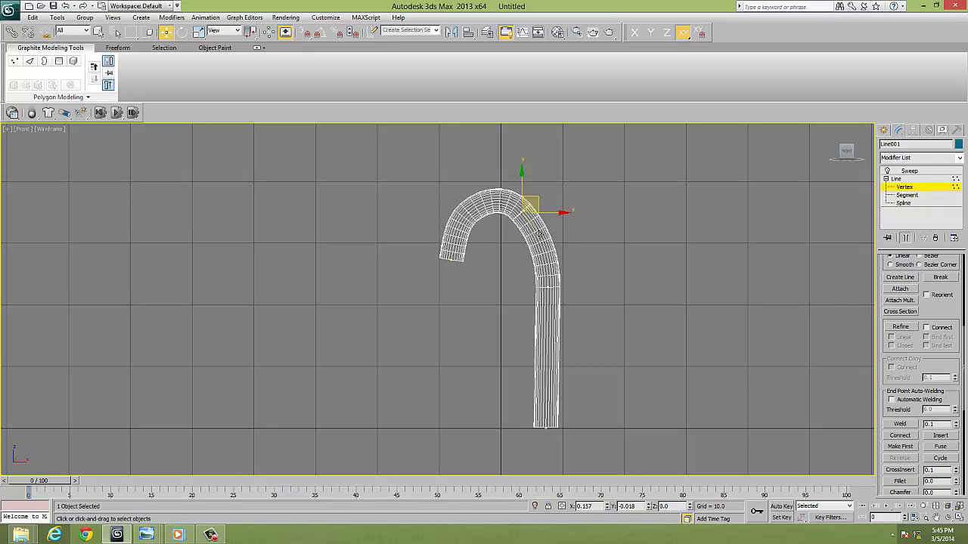
- Adjust the shaft-bend vertex curvature and shift the shaft's bottom end to straighten it
middle_drag(580, 270, 568, 270)
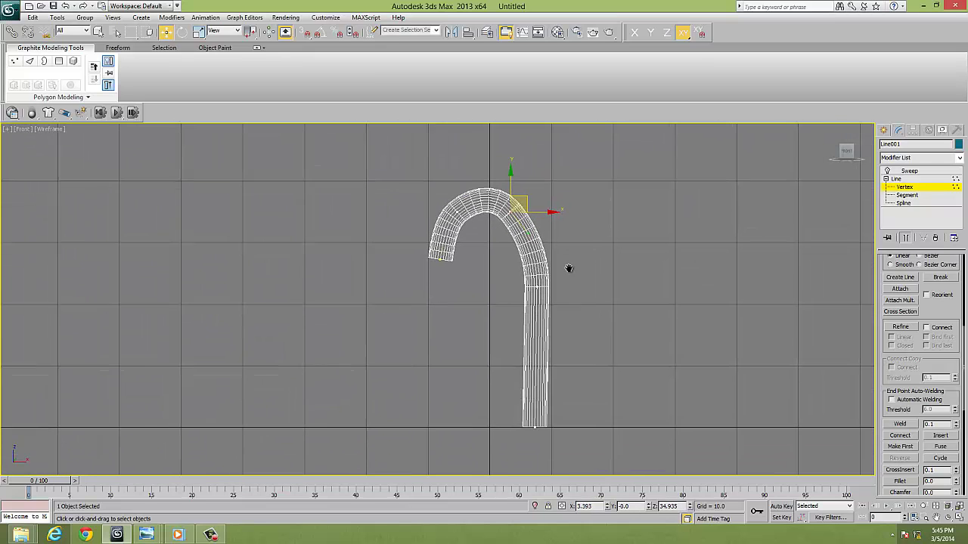
click(542, 279)
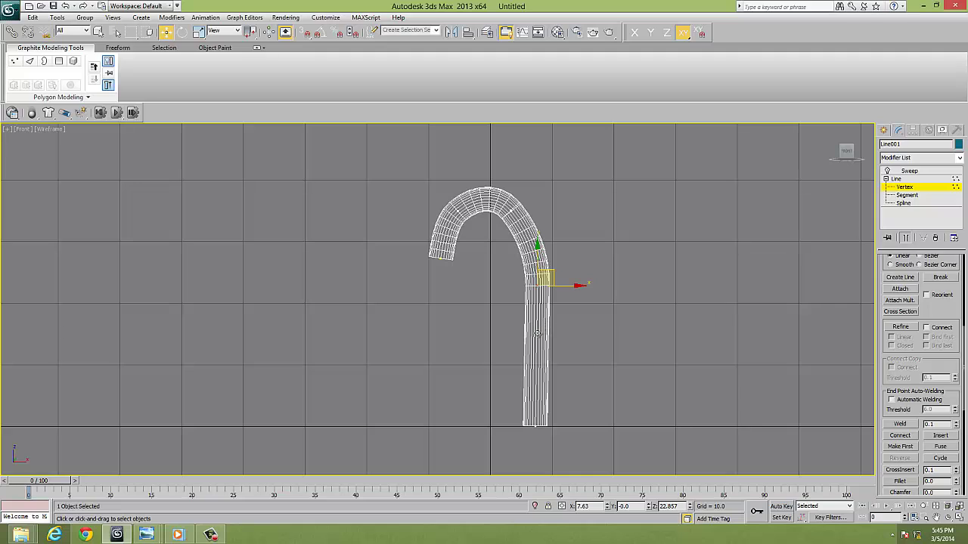
drag(537, 333, 530, 351)
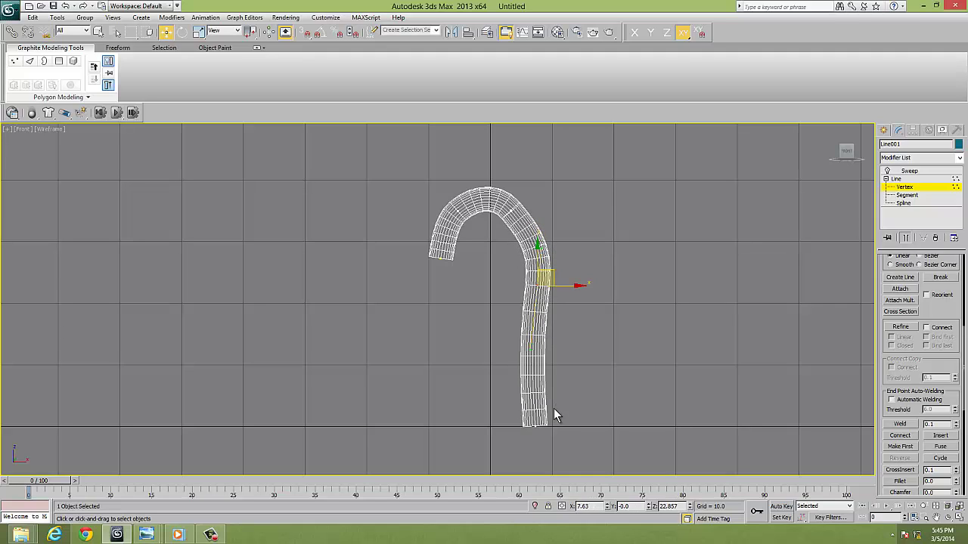
click(536, 432)
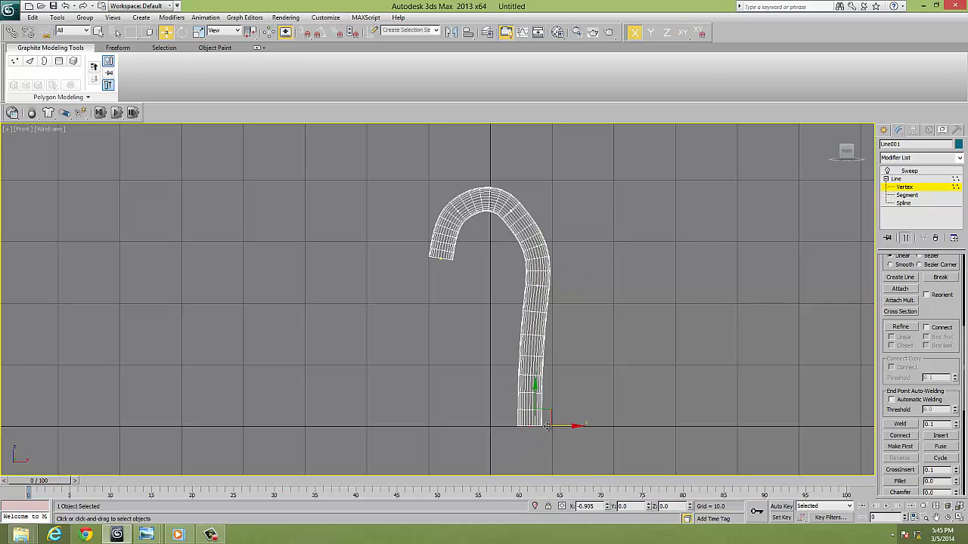
drag(553, 426, 544, 426)
mouse_move(562, 281)
mouse_down()
mouse_move(523, 307)
mouse_move(570, 324)
mouse_up()
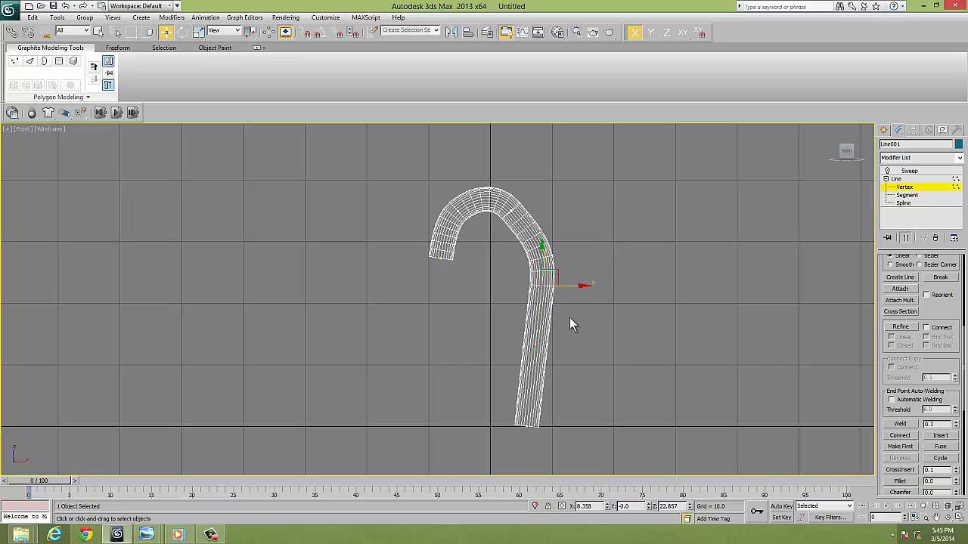
drag(548, 252, 559, 287)
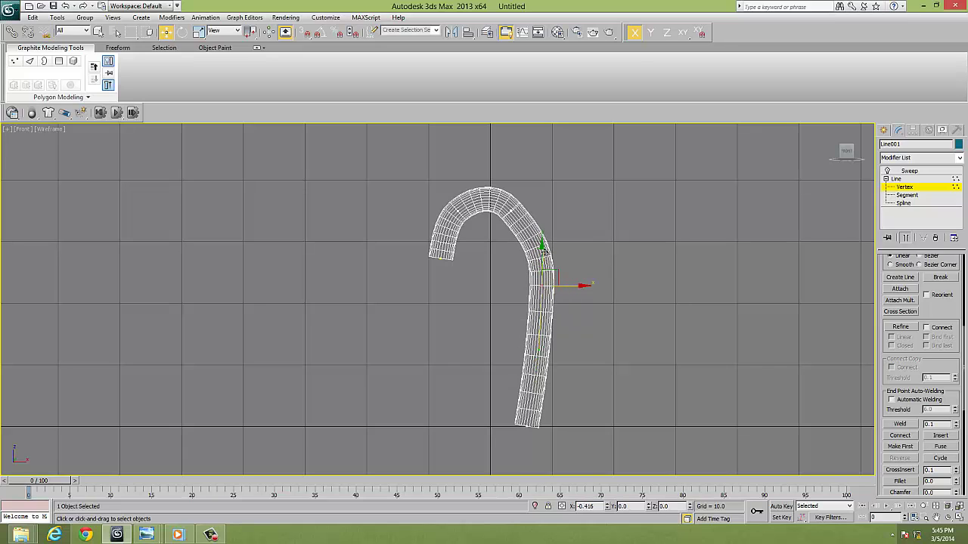
drag(495, 449, 495, 450)
drag(550, 425, 562, 425)
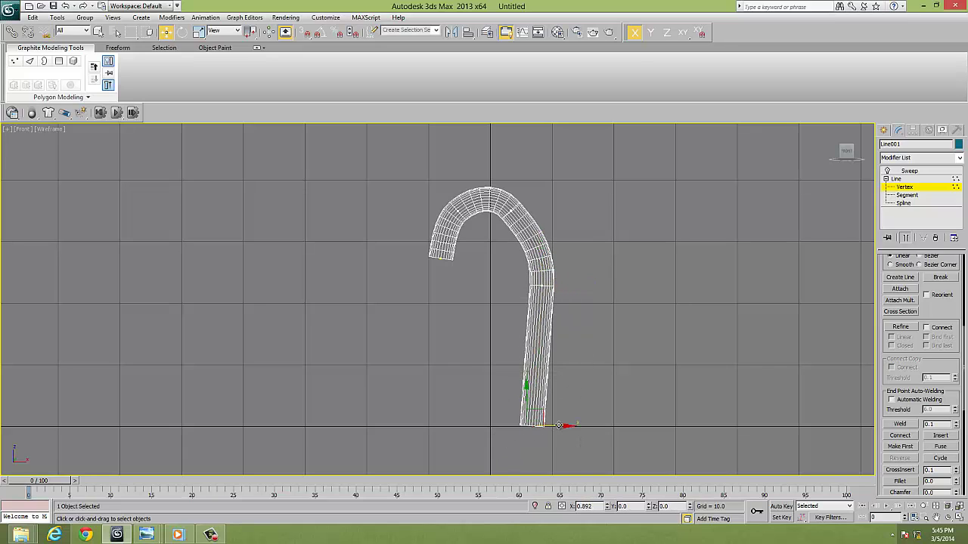
click(582, 355)
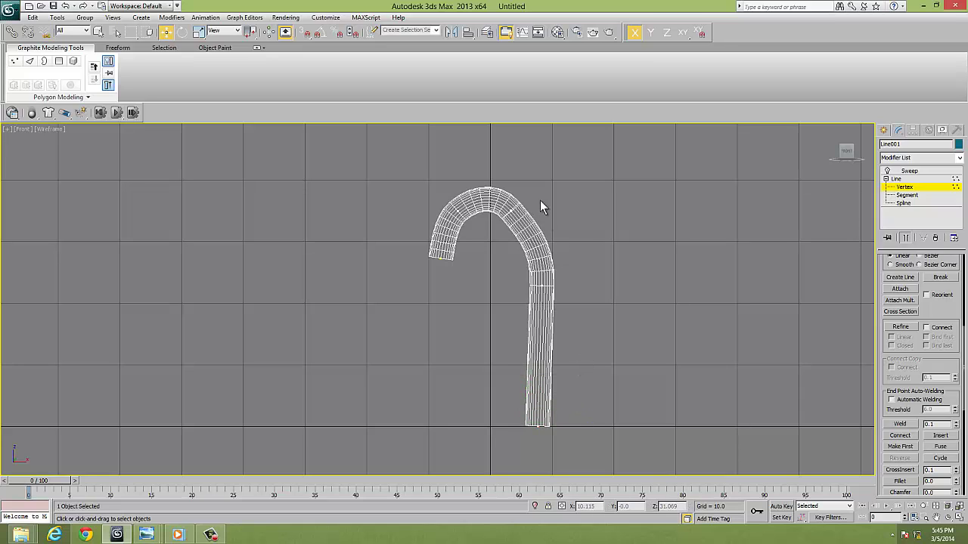
- Raise the top of the arc and nudge the neighbouring top-arc vertex along X
drag(460, 243, 454, 247)
drag(460, 178, 461, 168)
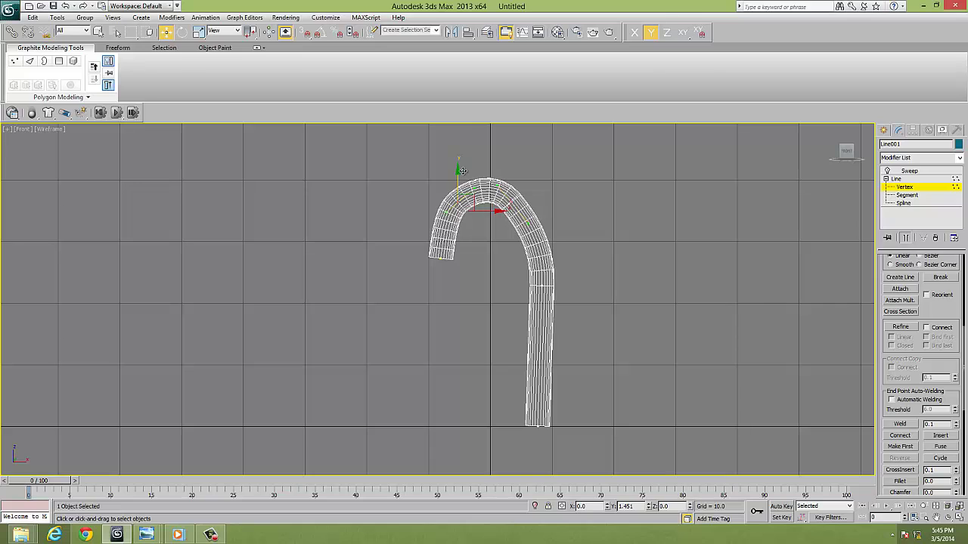
drag(526, 201, 500, 231)
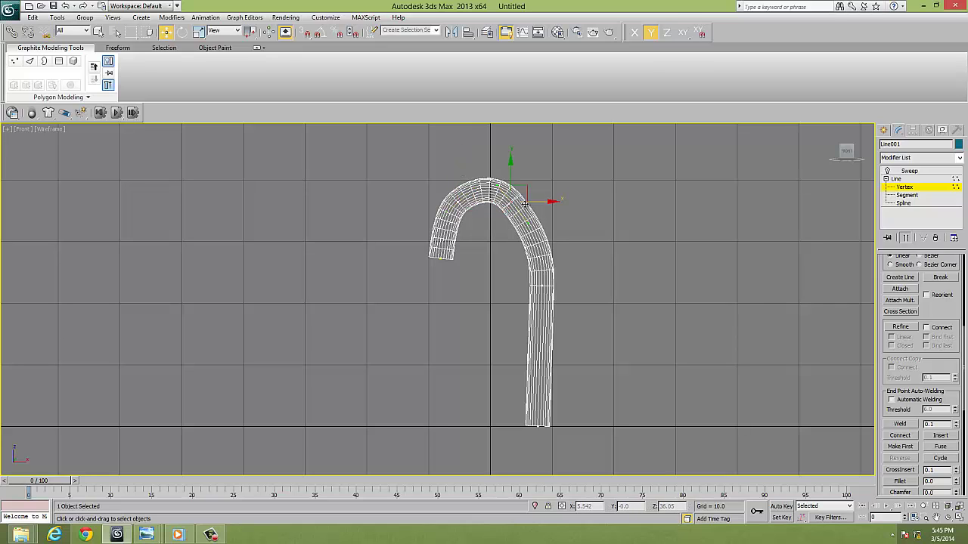
drag(537, 201, 534, 201)
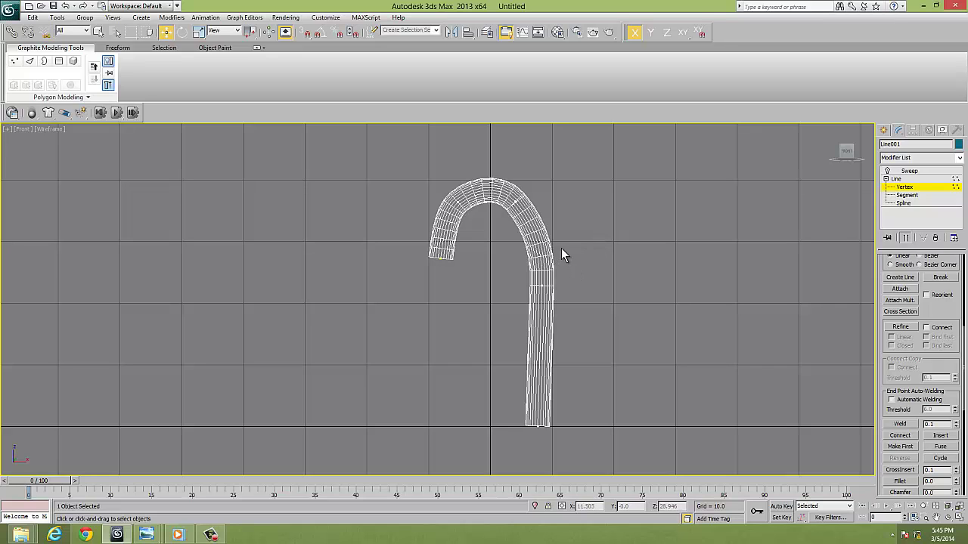
drag(527, 306, 563, 285)
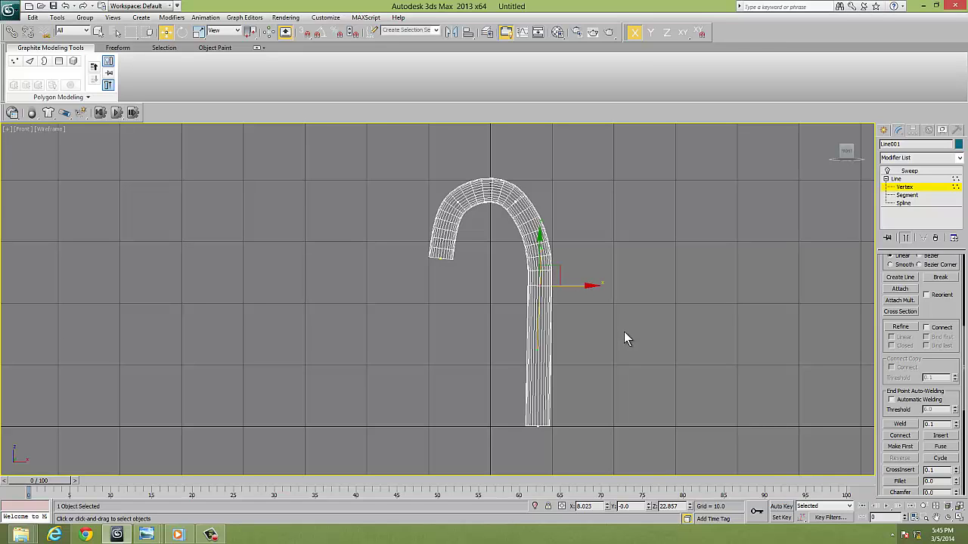
- Inspect the spout in a shaded perspective view, then return to the wireframe front view
key(p)
alt+middle_drag(577, 332, 637, 333)
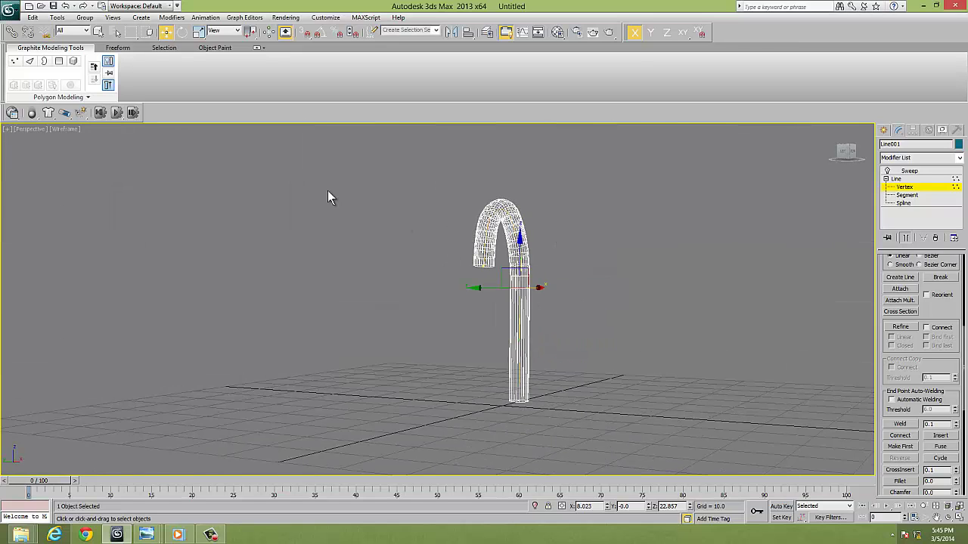
key(F3)
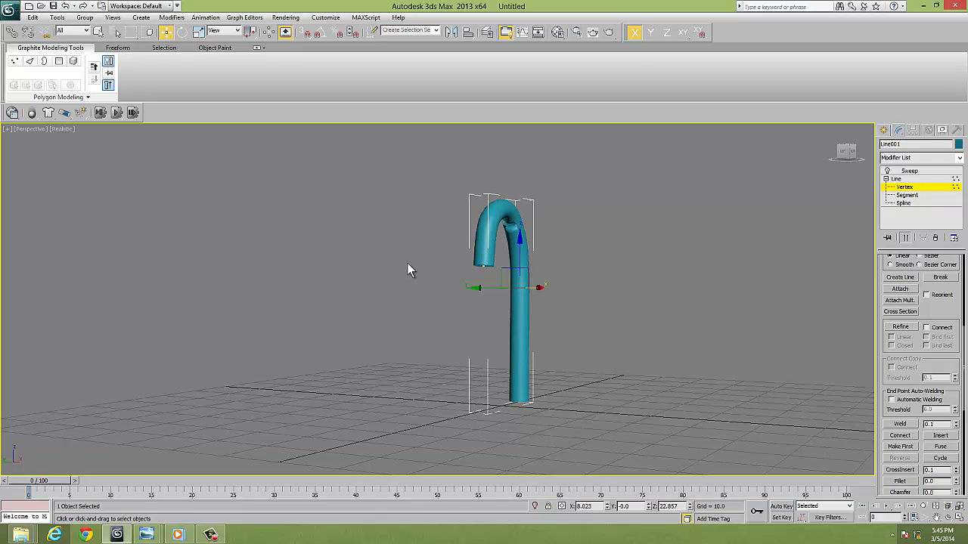
mouse_move(407, 270)
alt+middle_down()
mouse_move(410, 253)
mouse_move(492, 242)
mouse_move(489, 318)
alt+middle_up()
scroll(498, 244, up, 5)
key(f)
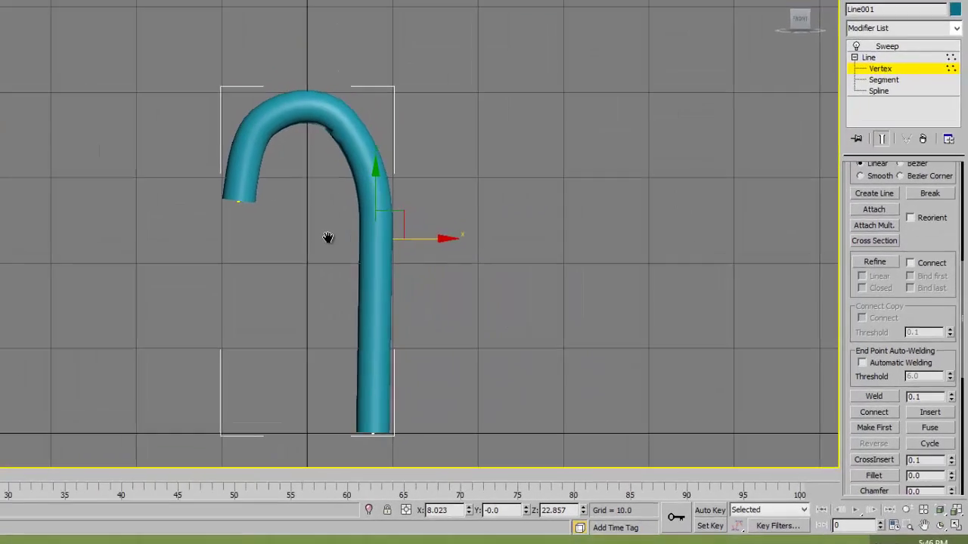
key(F3)
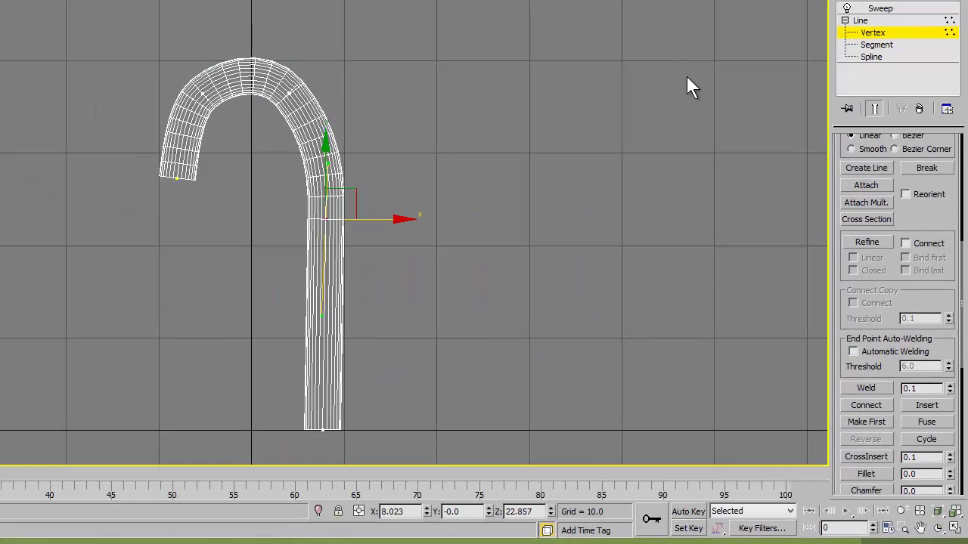
key(F3)
key(F3)
- Reshape the upper bend vertex, check it shaded, undo the change, and return to wireframe front view
click(290, 95)
drag(319, 117, 322, 116)
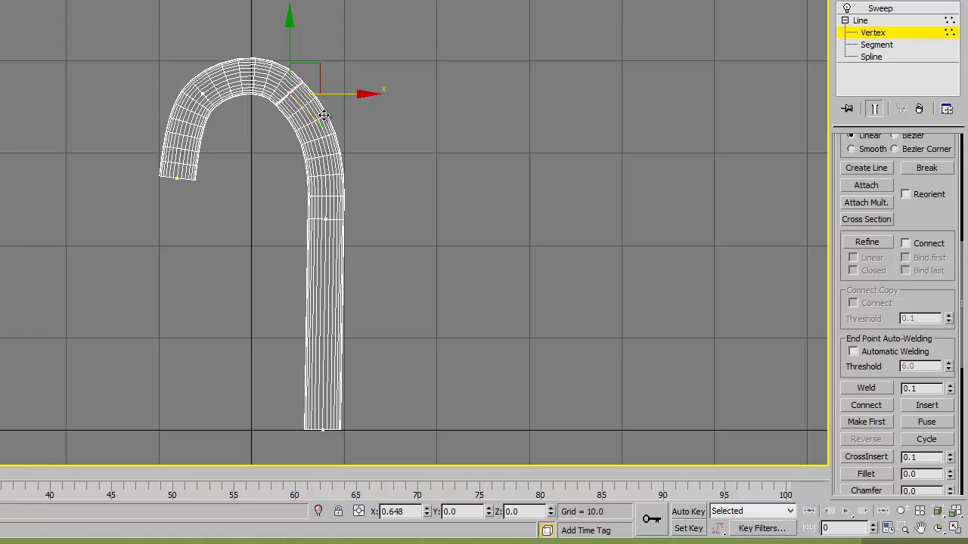
key(F3)
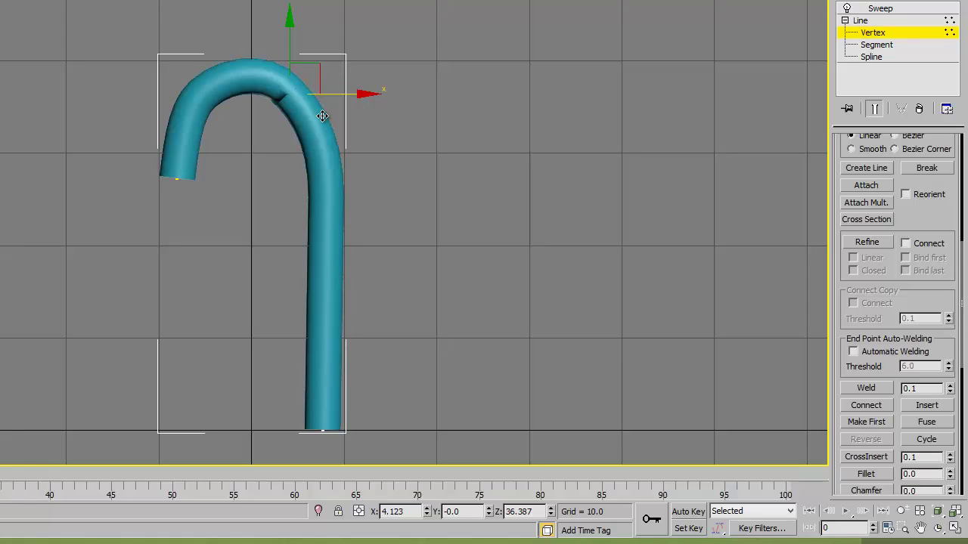
drag(322, 116, 320, 113)
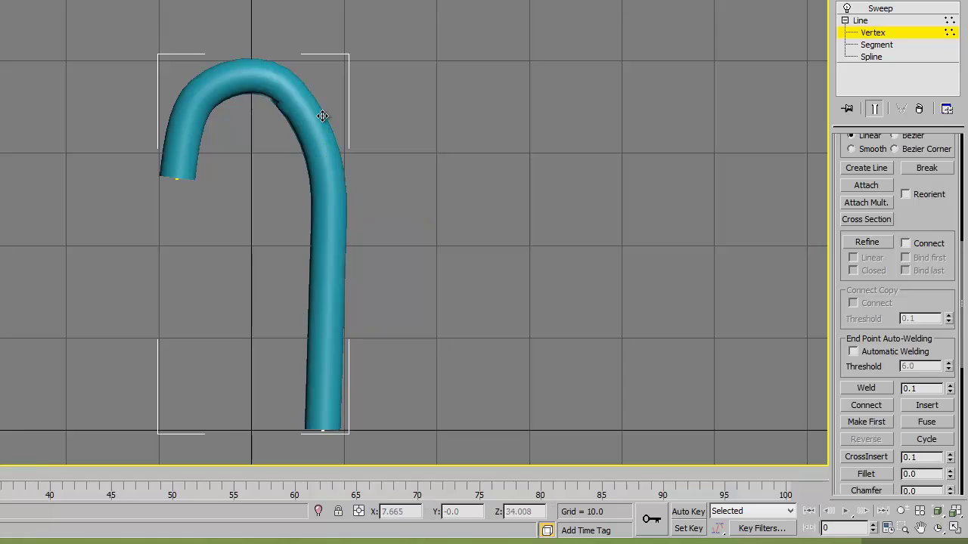
click(322, 116)
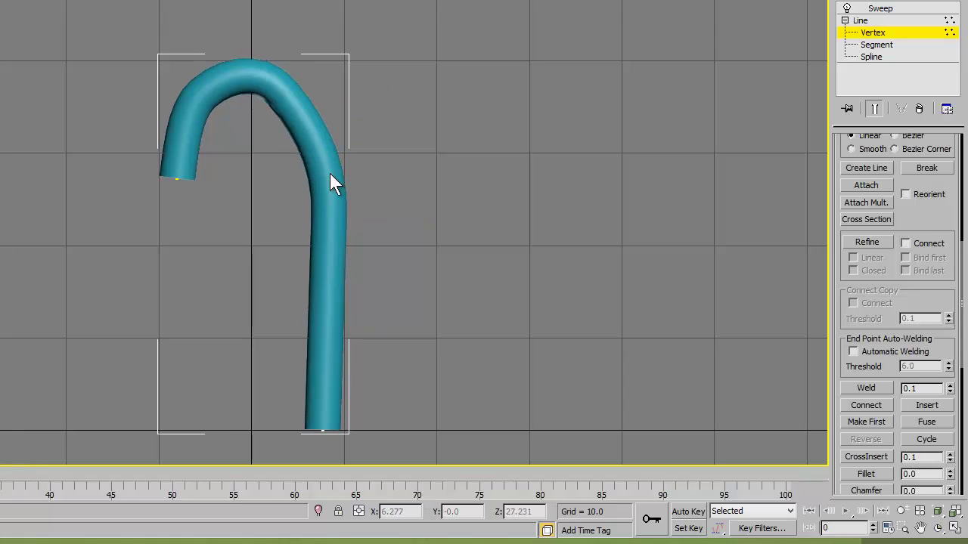
mouse_move(330, 181)
alt+middle_down()
mouse_move(467, 143)
mouse_move(565, 148)
alt+middle_up()
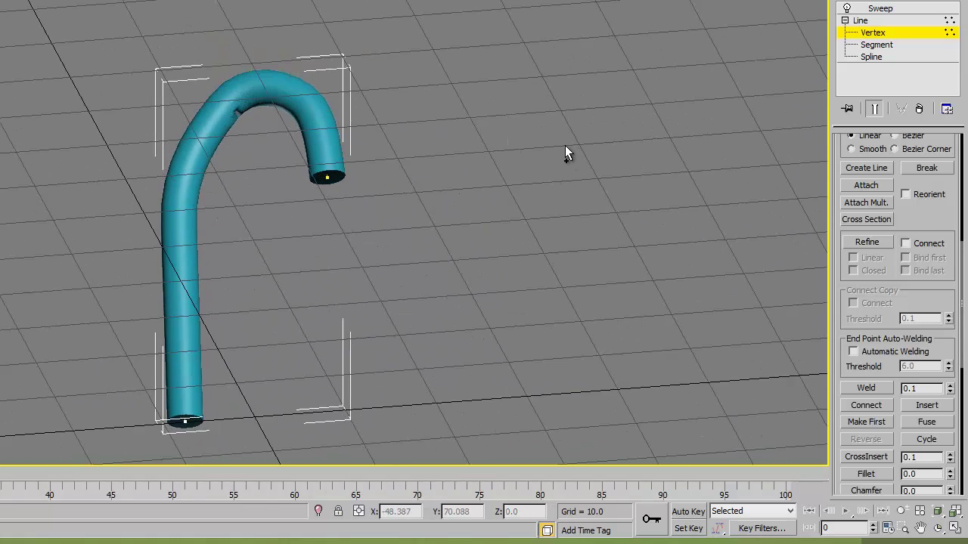
key(ctrl+z)
key(ctrl+z)
mouse_move(370, 182)
alt+middle_down()
mouse_move(387, 226)
mouse_move(457, 268)
mouse_move(508, 267)
alt+middle_up()
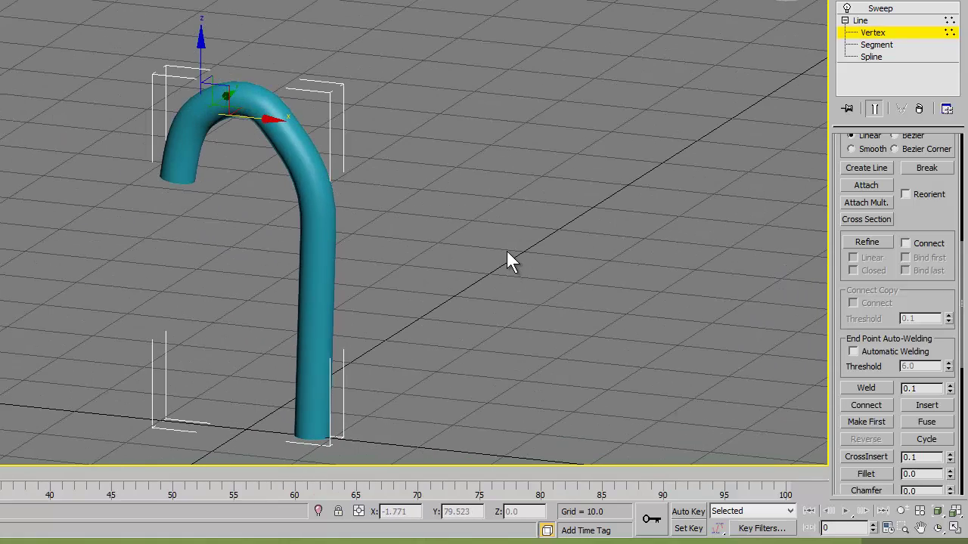
key(f)
middle_drag(382, 224, 380, 247)
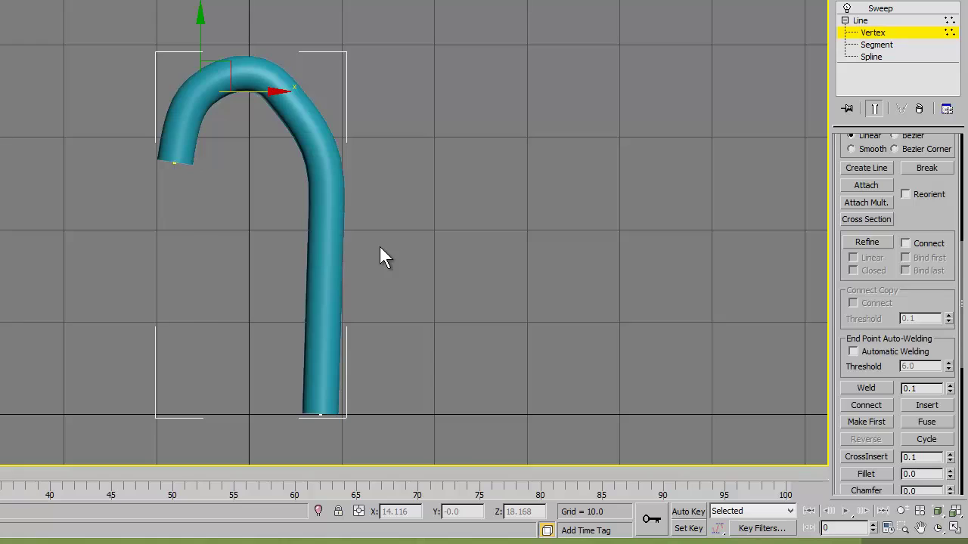
key(F3)
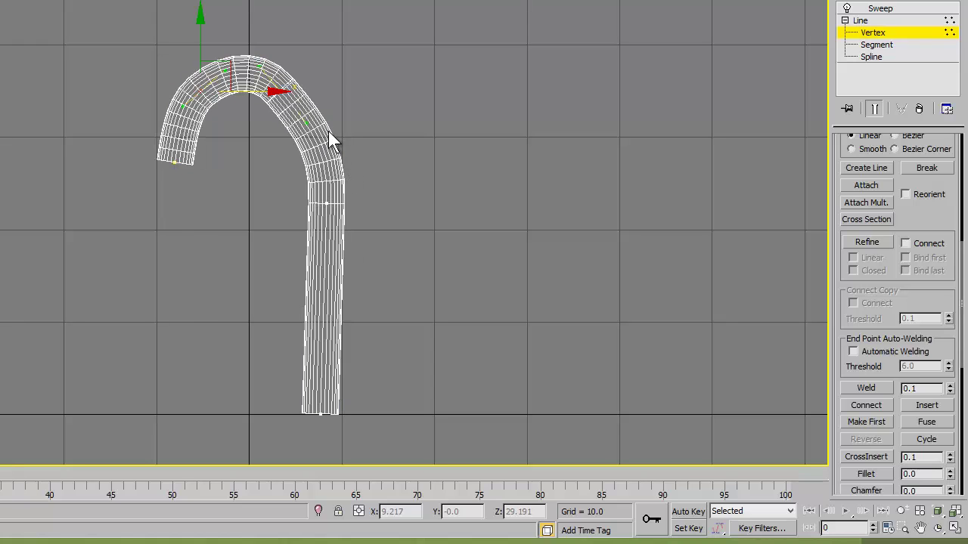
- Shift the straight shaft section's vertices to the left
drag(357, 186, 266, 447)
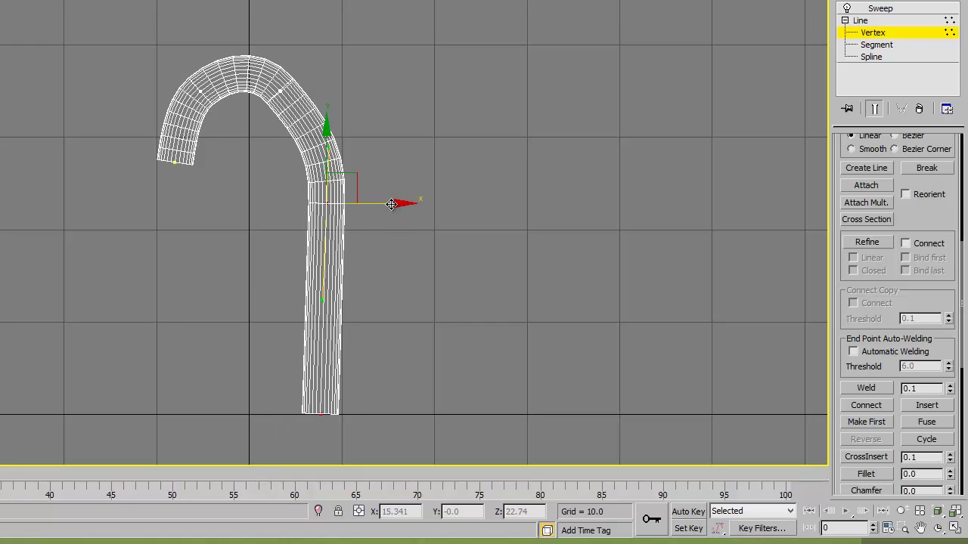
drag(391, 203, 379, 203)
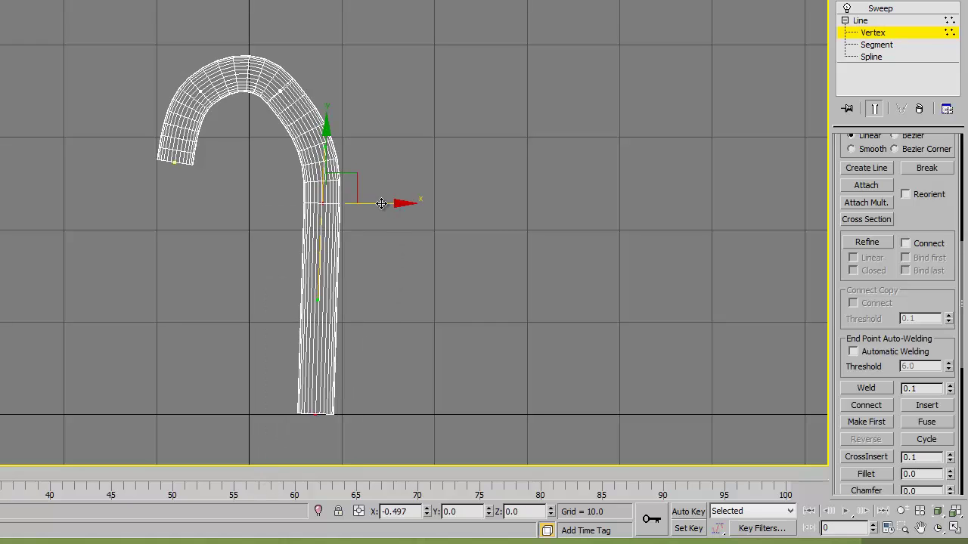
click(405, 287)
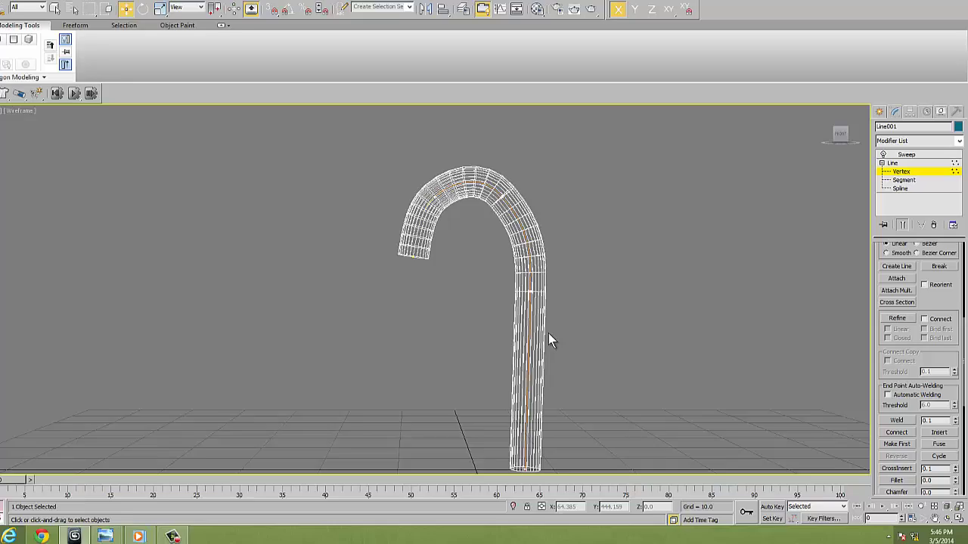
key(F3)
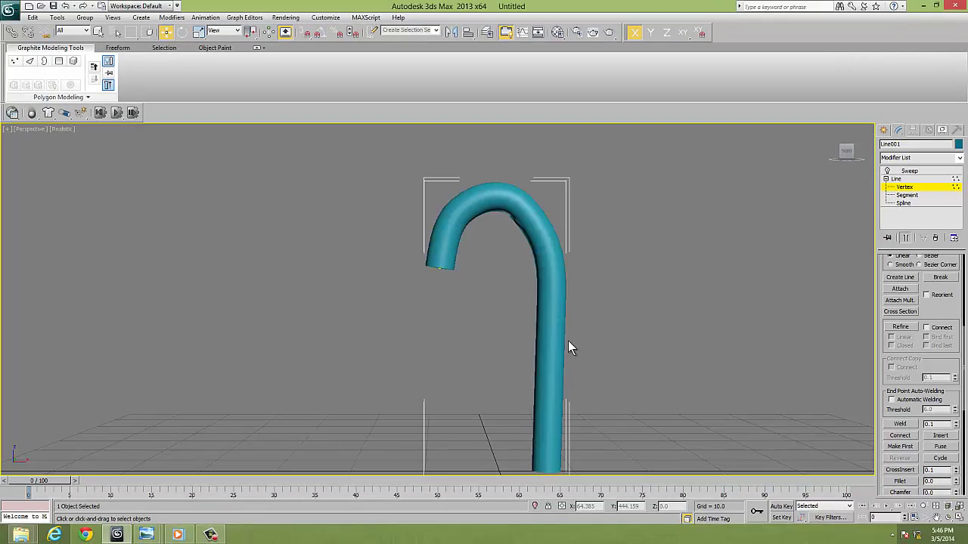
- Raise the spout's top vertex further and reposition the hook's end vertex
alt+middle_drag(519, 338, 713, 335)
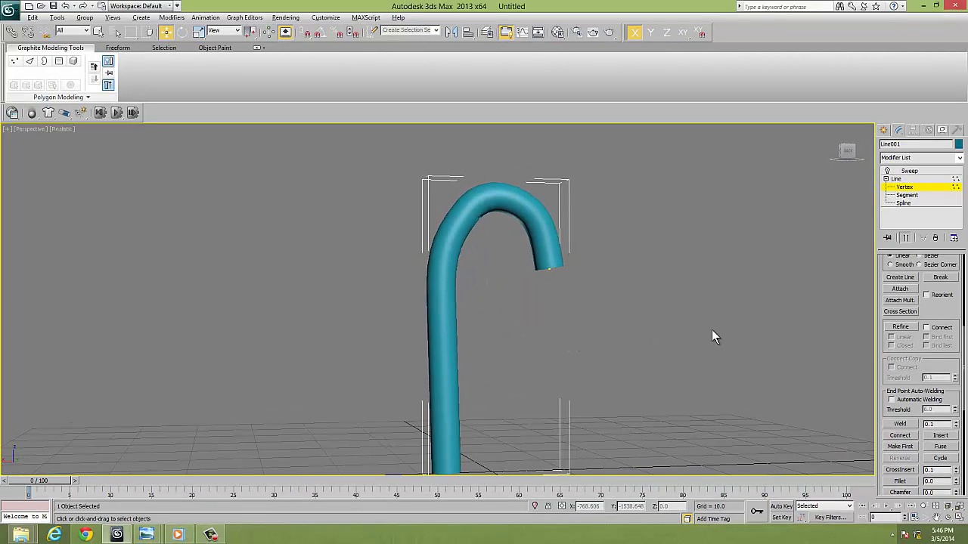
drag(456, 238, 459, 239)
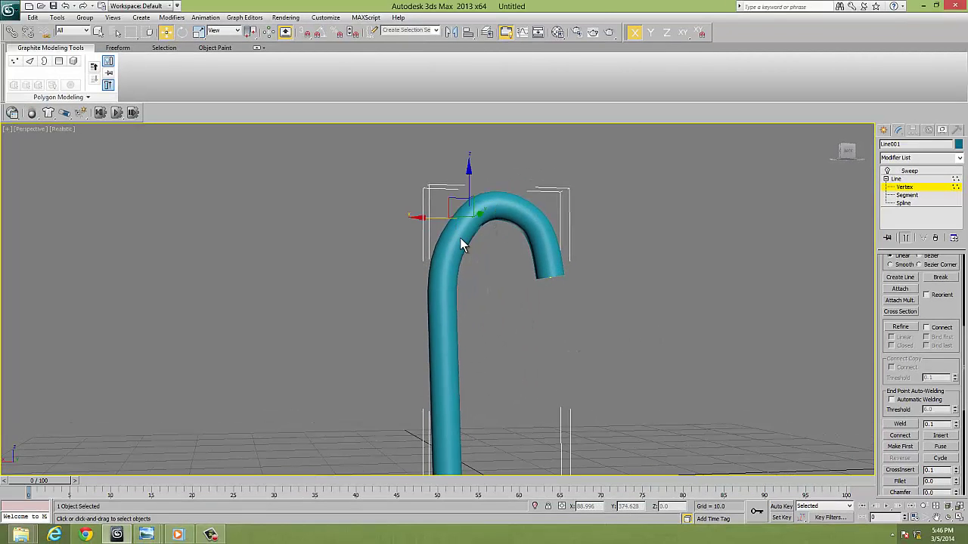
drag(469, 191, 471, 195)
alt+middle_drag(475, 203, 509, 271)
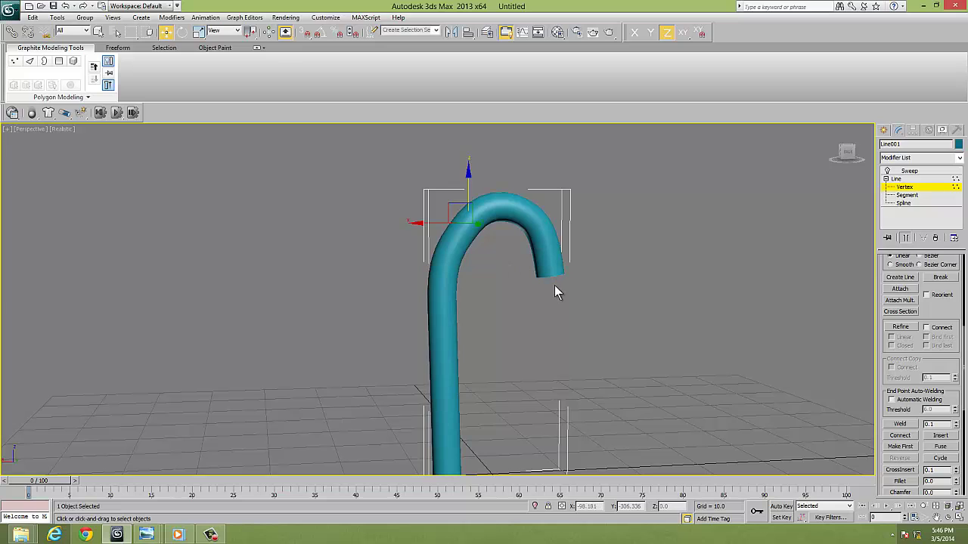
drag(538, 299, 529, 302)
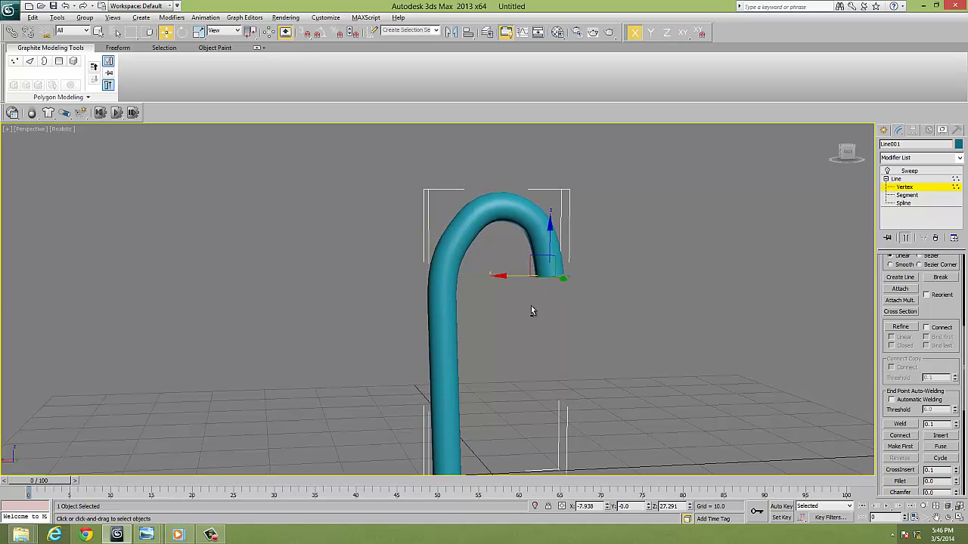
mouse_move(531, 306)
alt+middle_down()
mouse_move(461, 318)
mouse_move(519, 363)
mouse_move(546, 356)
alt+middle_up()
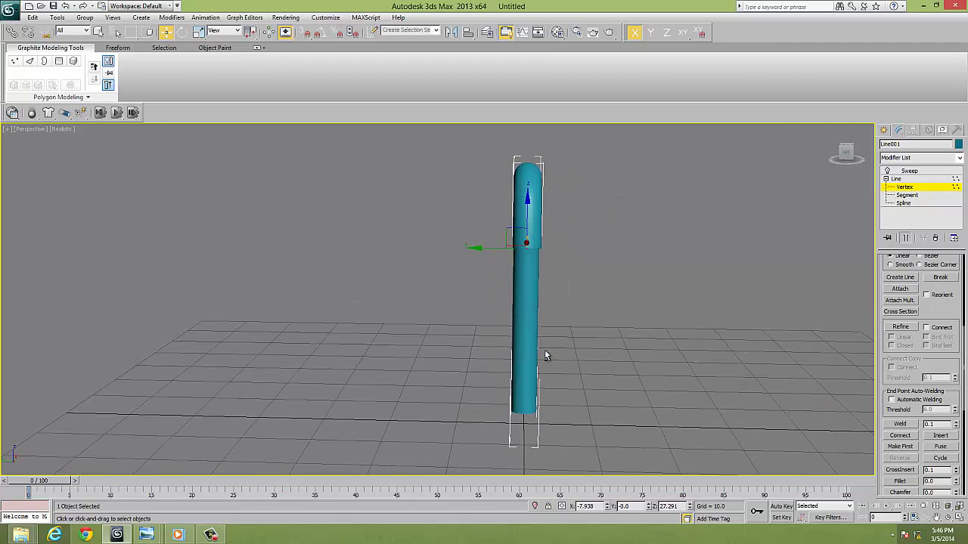
- Create a standard-primitive cylinder beside the spout
click(884, 131)
click(900, 215)
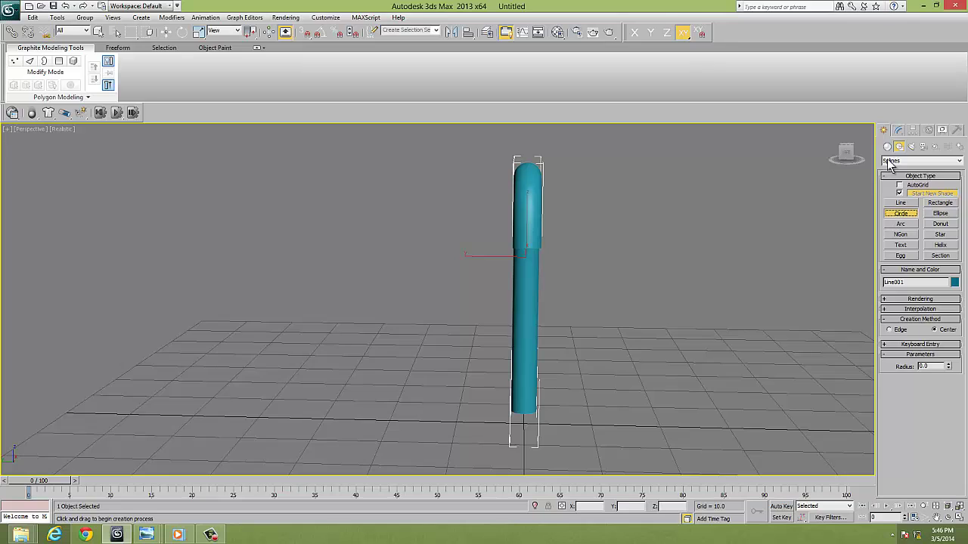
click(888, 146)
click(900, 217)
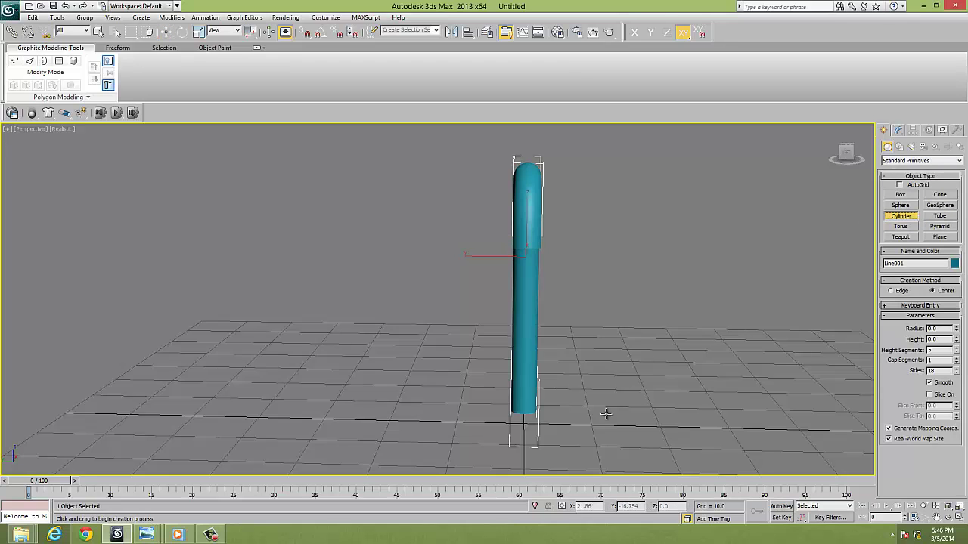
drag(566, 407, 588, 410)
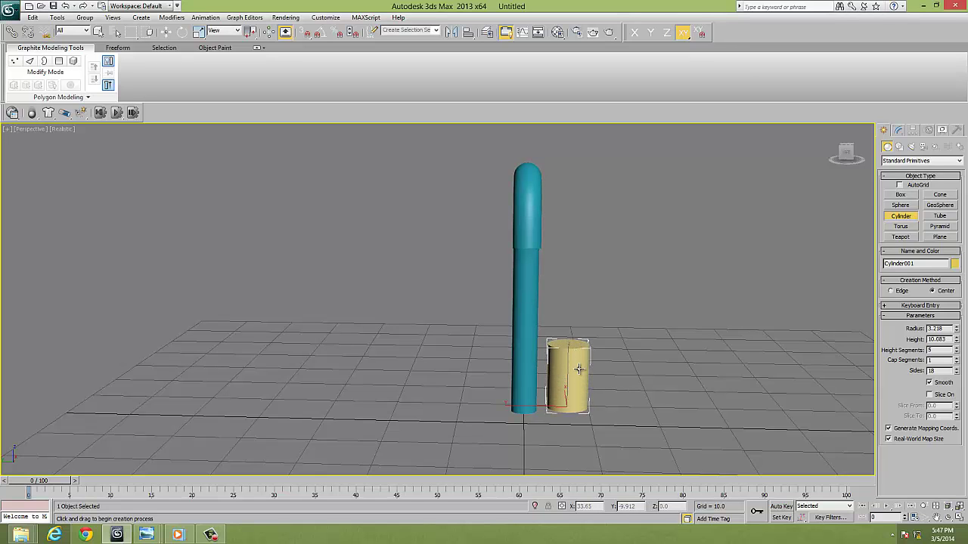
- Shift-clone the cylinder upward and squash the copy to about 44% height
key(w)
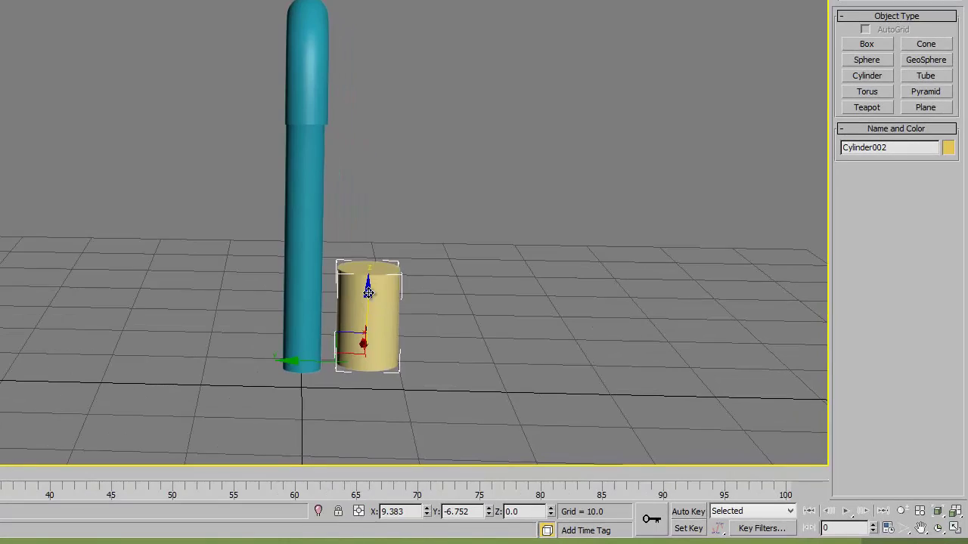
shift+drag(367, 281, 367, 195)
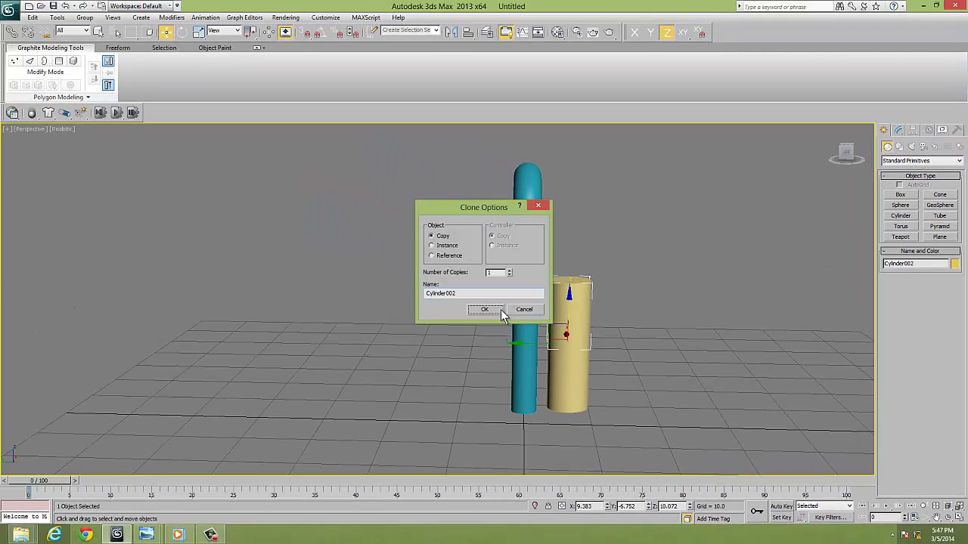
click(499, 310)
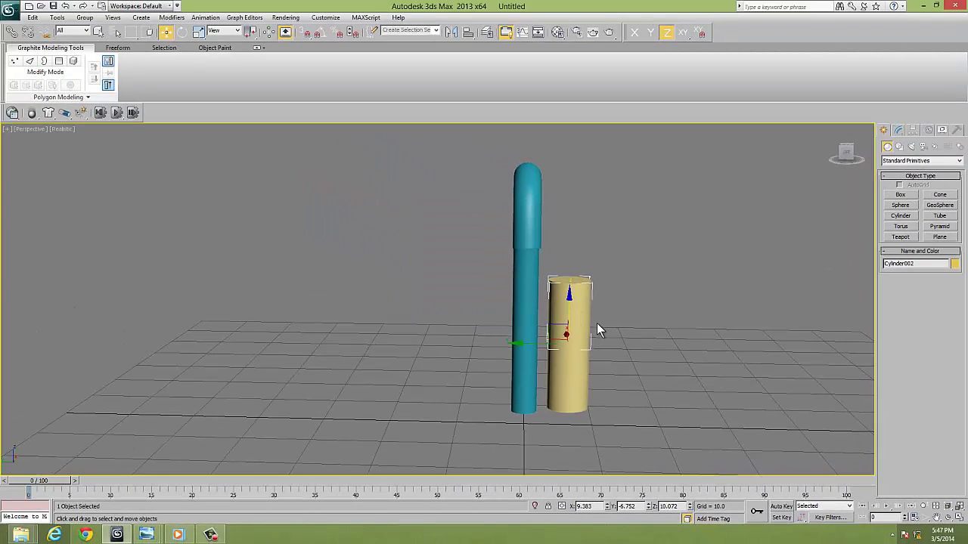
key(r)
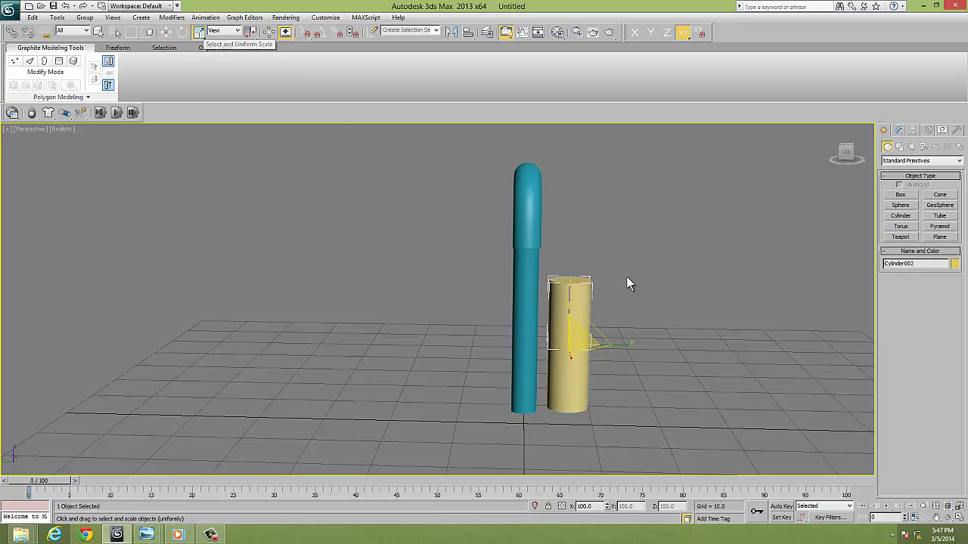
key(r)
drag(571, 302, 570, 351)
- Colour the lower Cylinder001 purple and turn on edged faces with F4
click(564, 386)
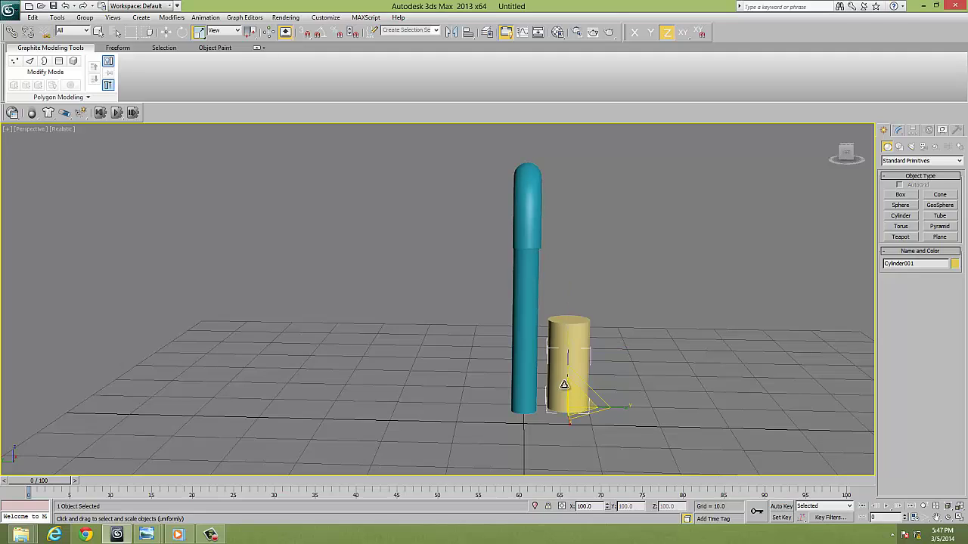
click(954, 264)
click(534, 264)
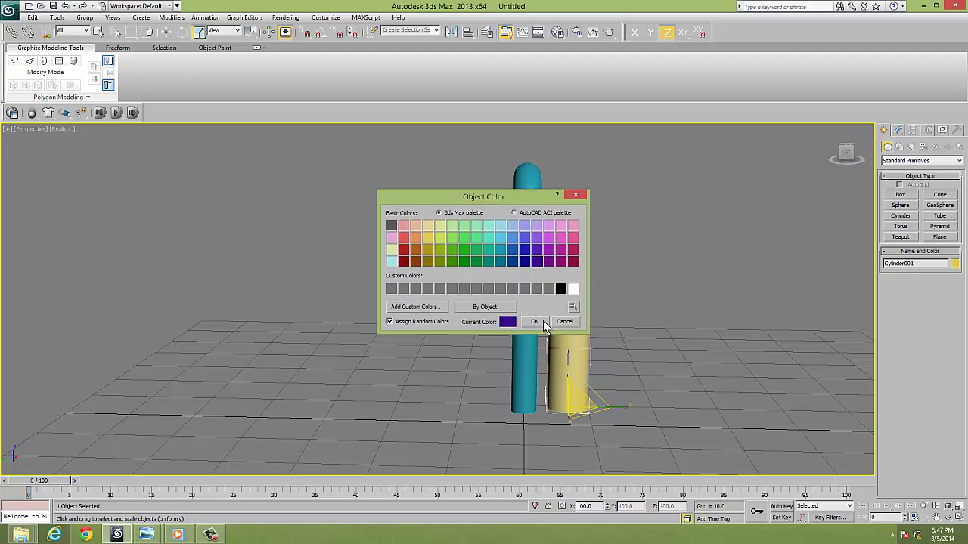
click(536, 322)
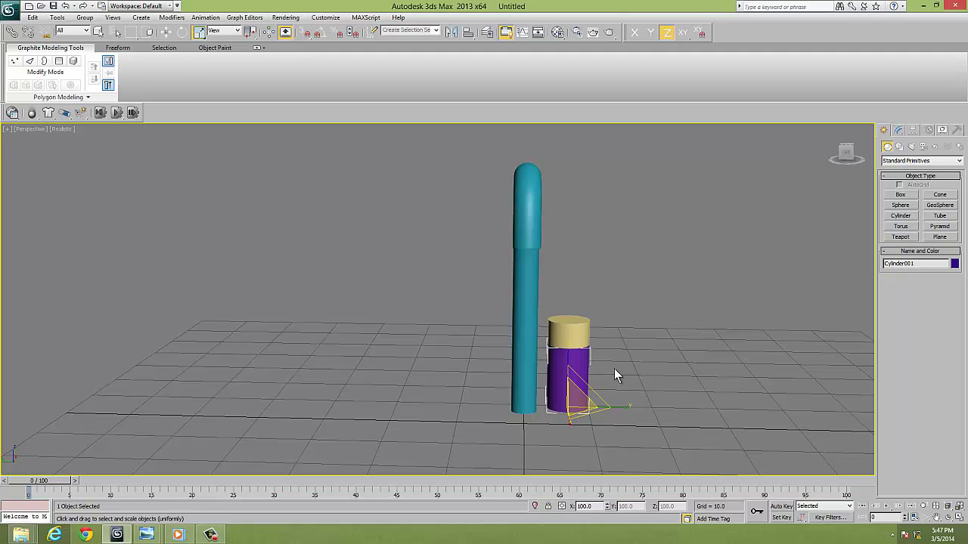
key(F4)
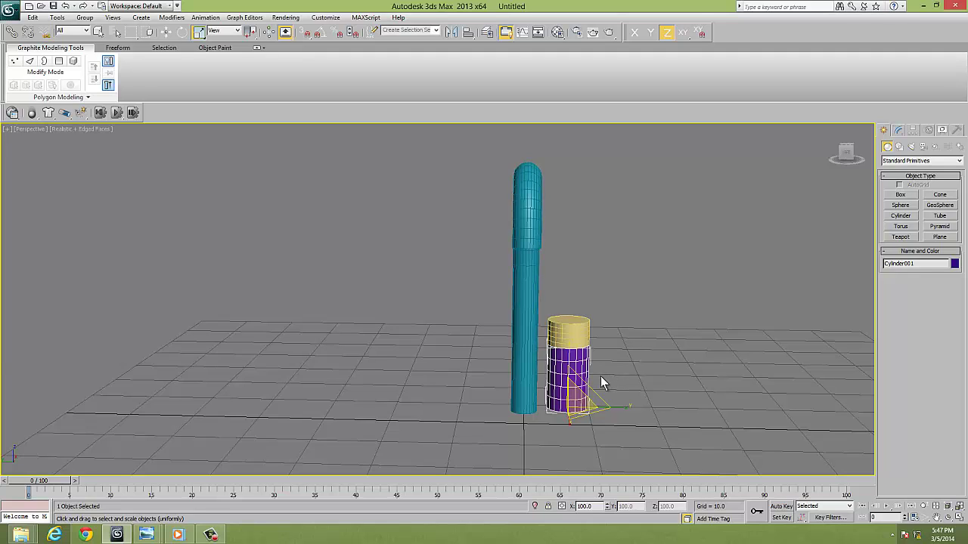
scroll(601, 376, up, 10)
scroll(543, 392, down, 5)
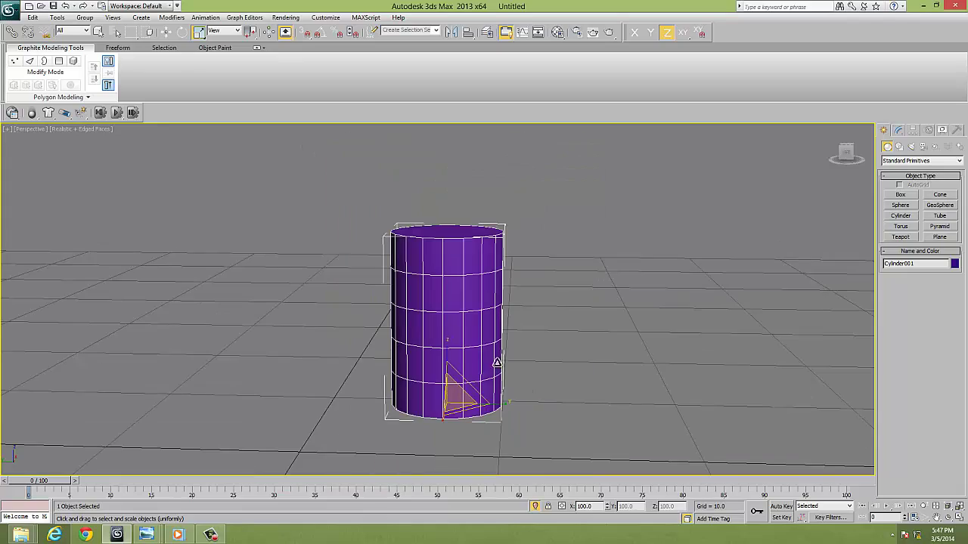
- Convert Cylinder001 to Editable Poly and chamfer its top rim edges at about 0.512, 5 segments
right_click(493, 359)
mouse_move(288, 427)
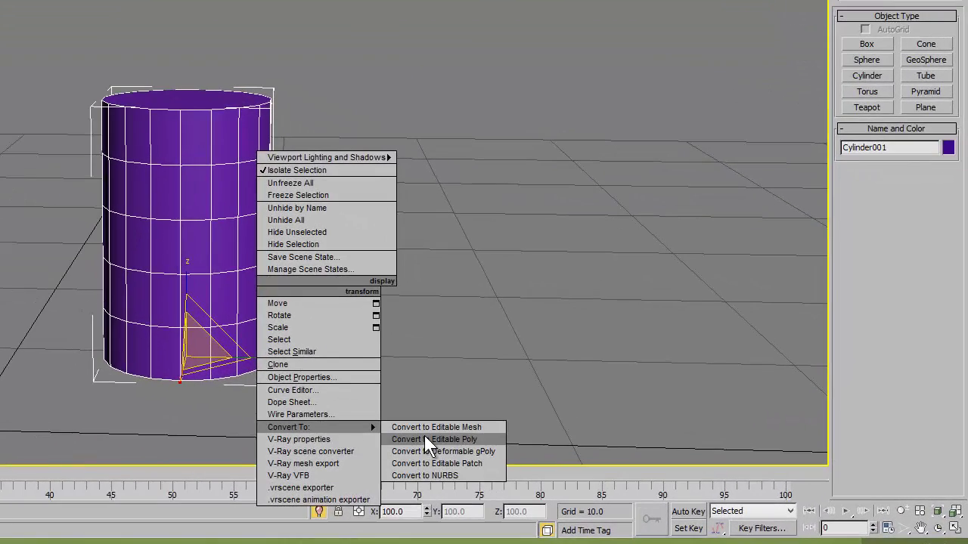
click(424, 438)
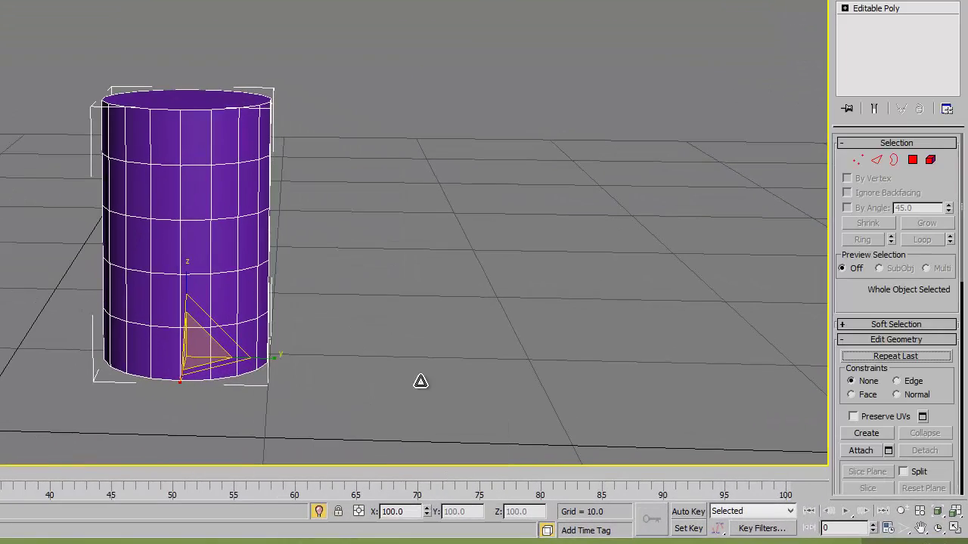
click(913, 160)
click(214, 97)
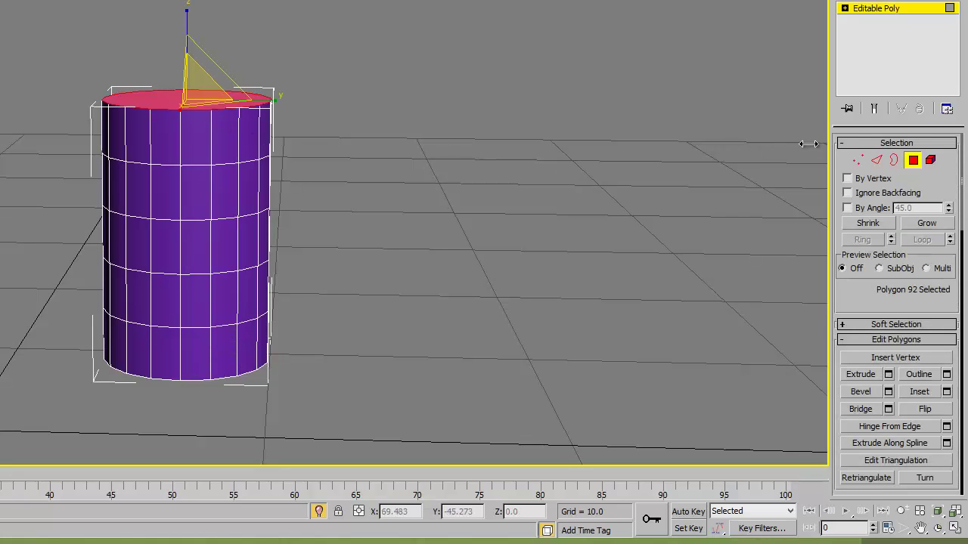
click(877, 161)
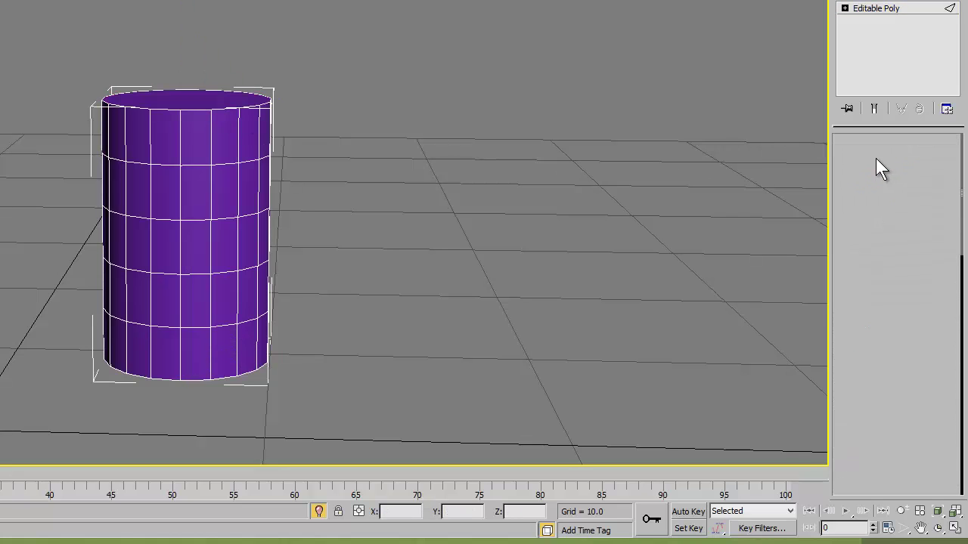
click(914, 160)
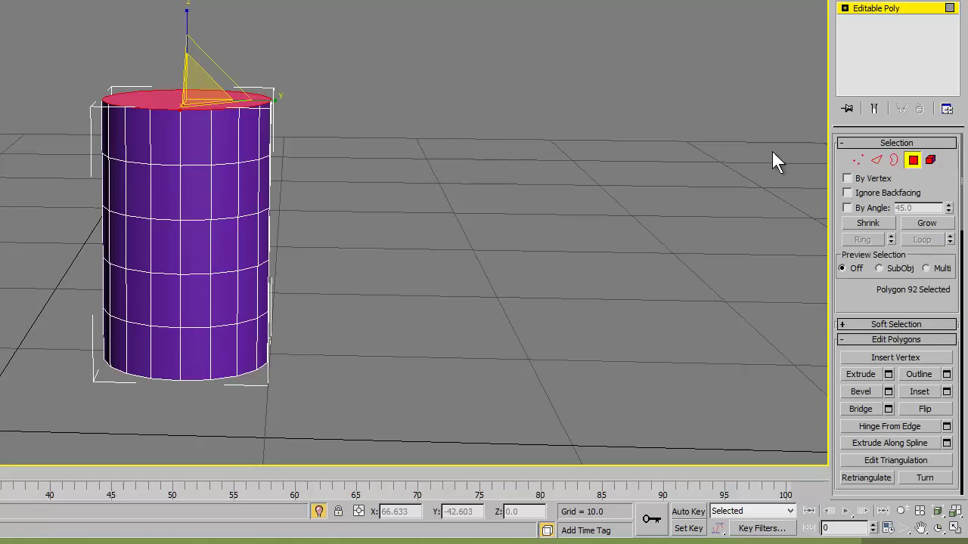
ctrl+click(875, 161)
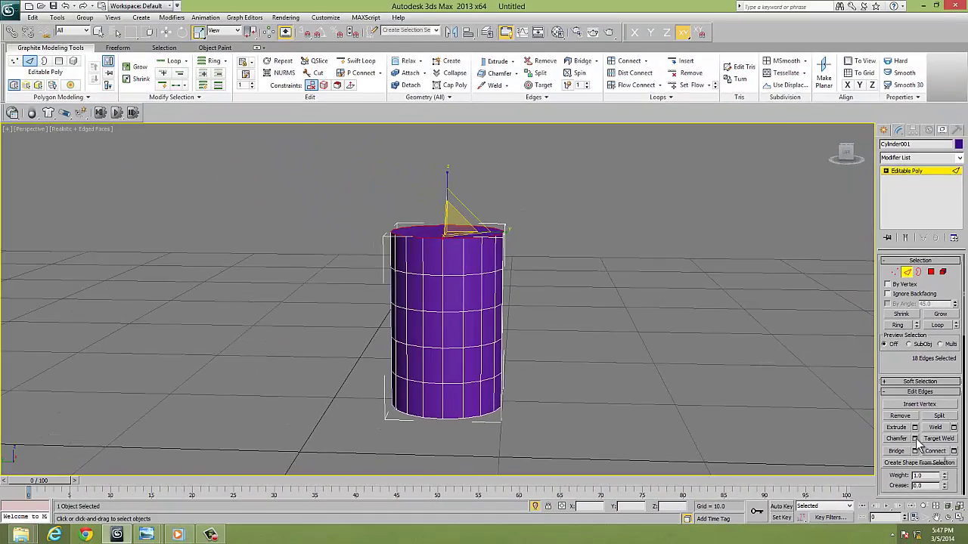
click(915, 439)
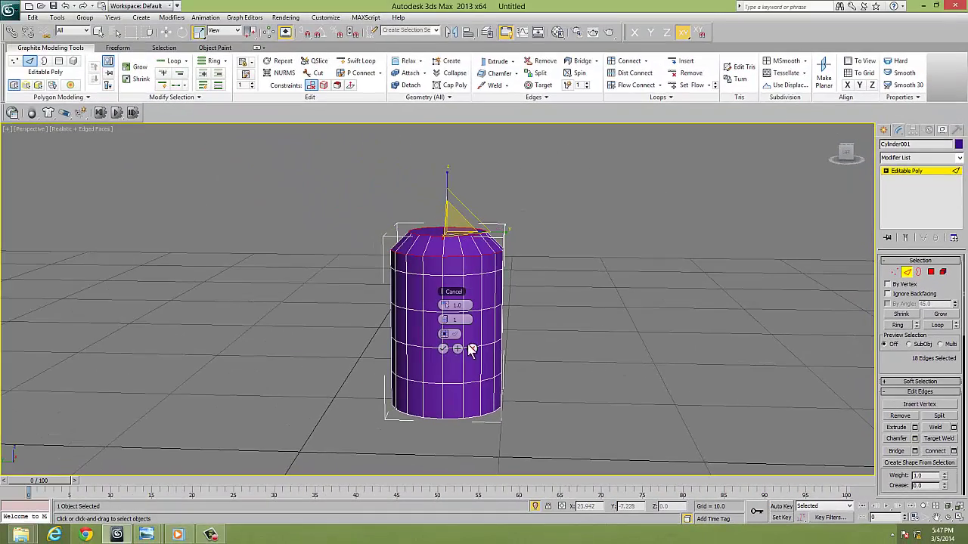
drag(444, 302, 464, 320)
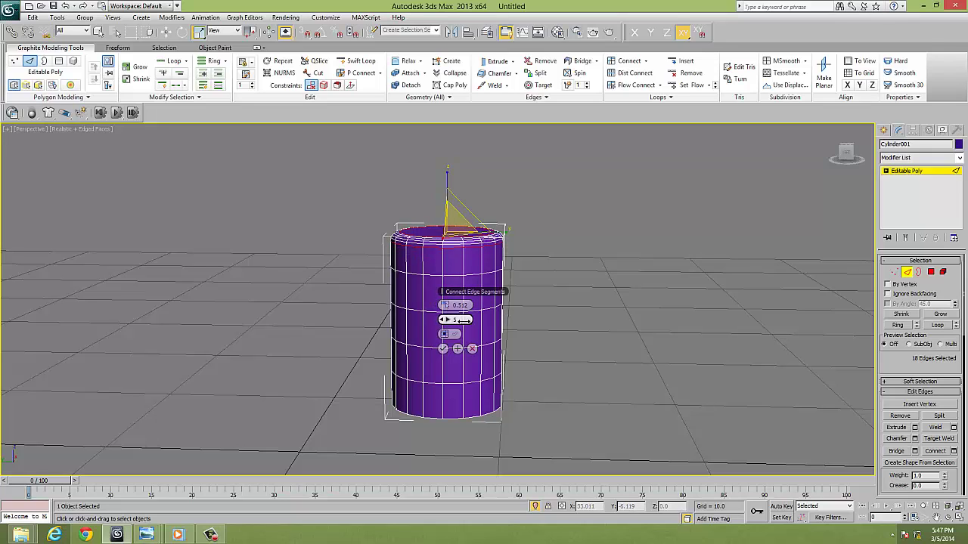
click(443, 348)
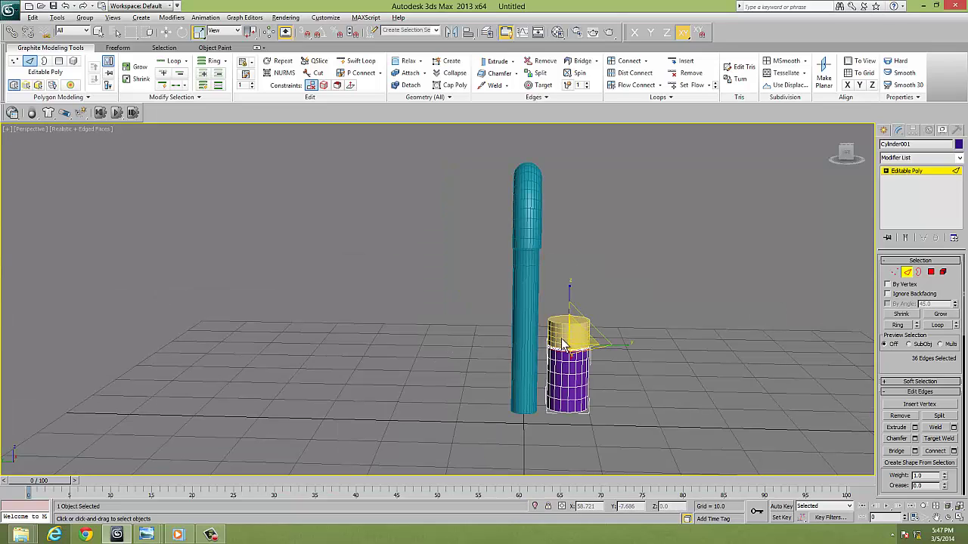
- Isolate the yellow cylinder and convert it to an Editable Poly
click(900, 172)
key(r)
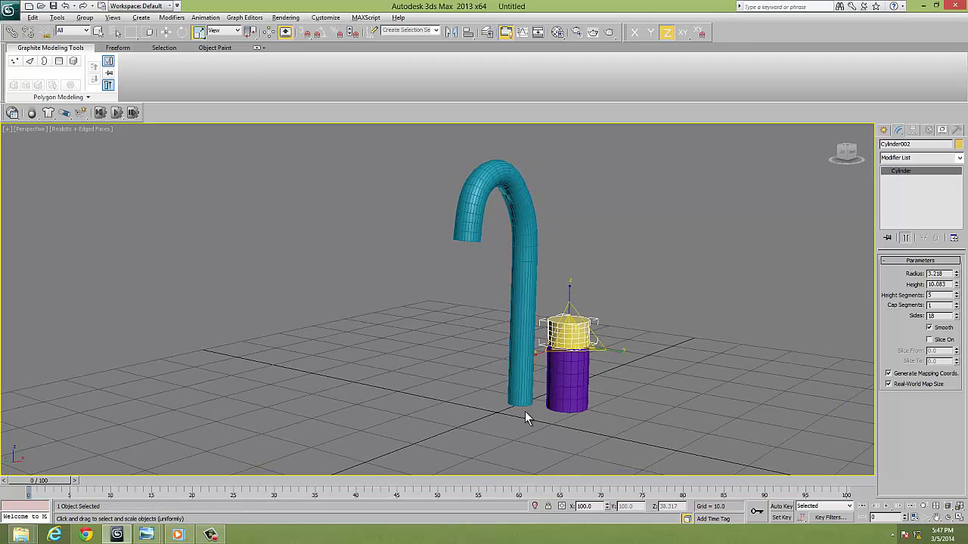
key(alt+q)
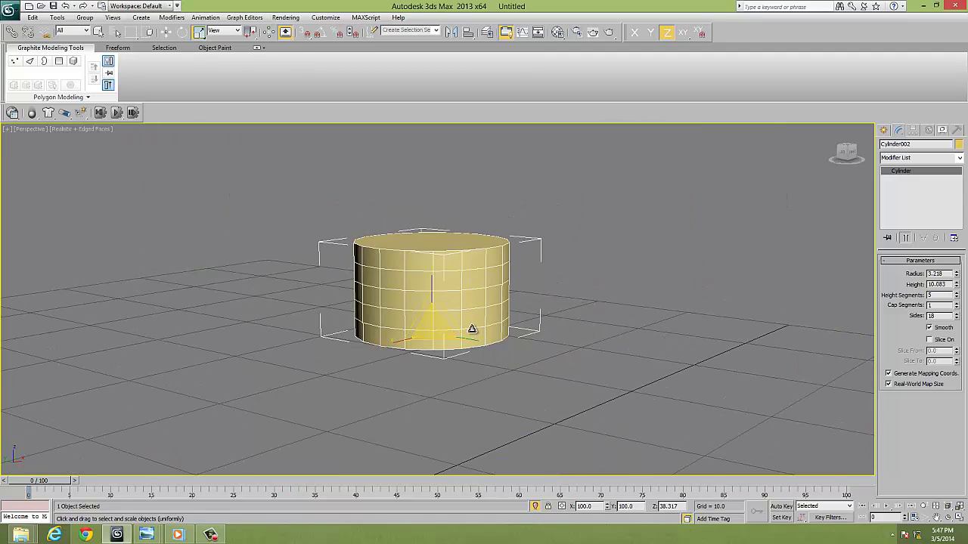
alt+middle_drag(472, 331, 486, 310)
right_click(475, 322)
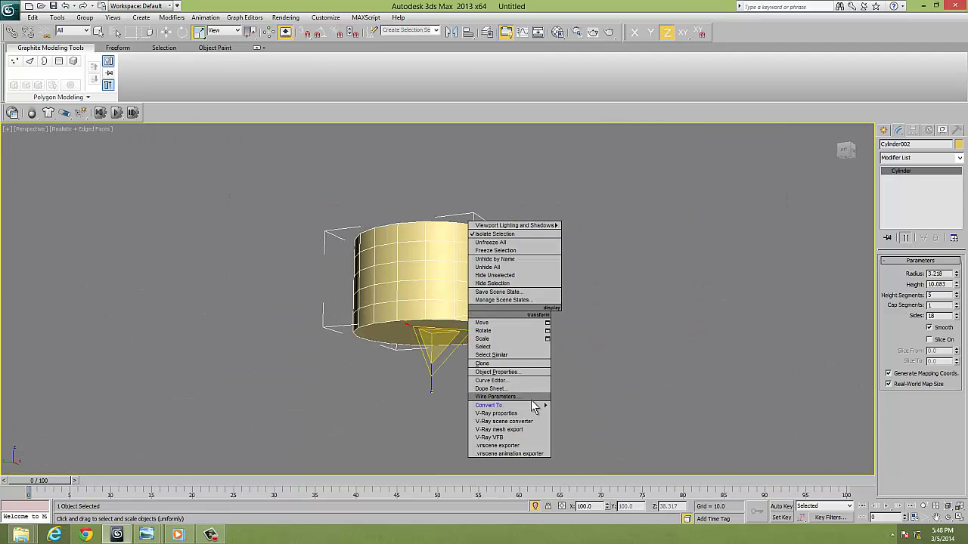
click(581, 413)
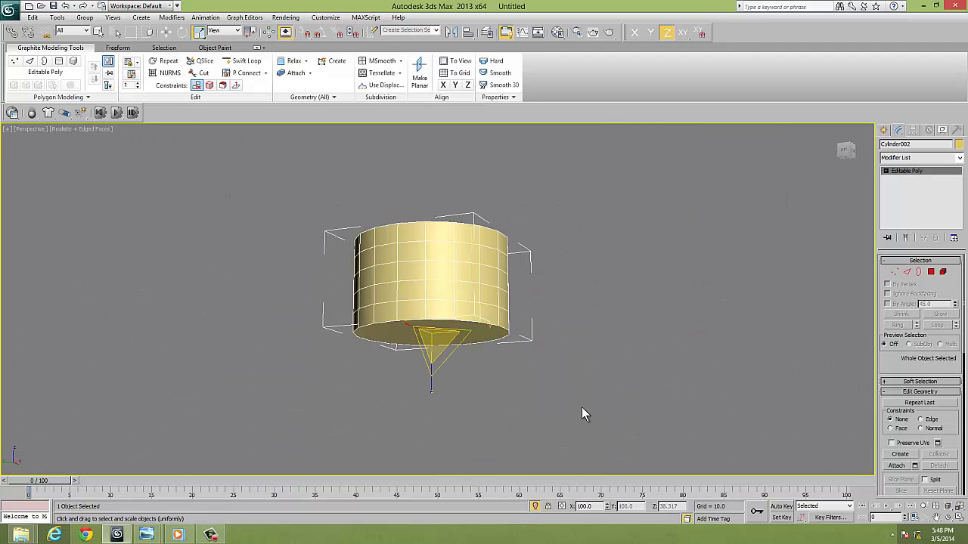
- Select both cap polygons, convert to their rim edges, and chamfer them at 0.512
click(932, 273)
click(463, 338)
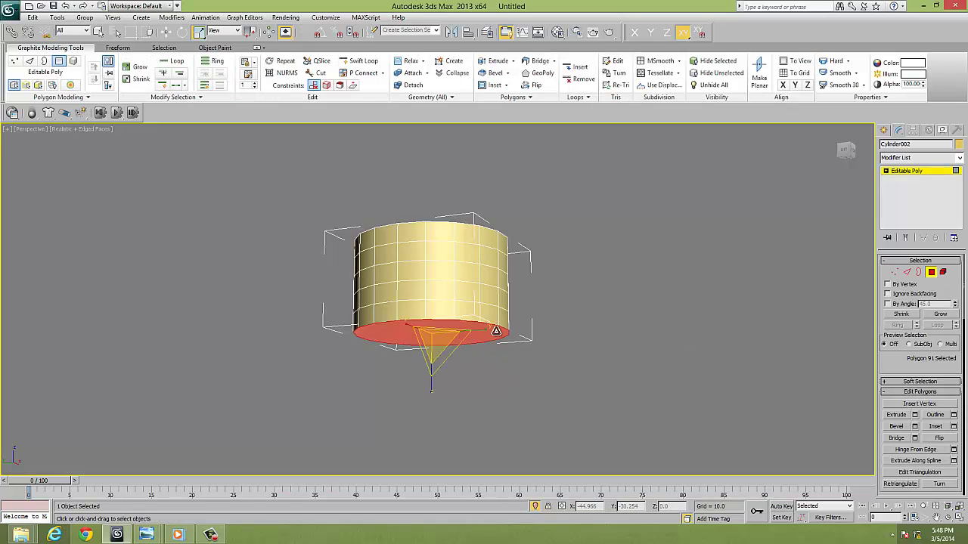
alt+middle_drag(496, 331, 490, 376)
ctrl+click(447, 294)
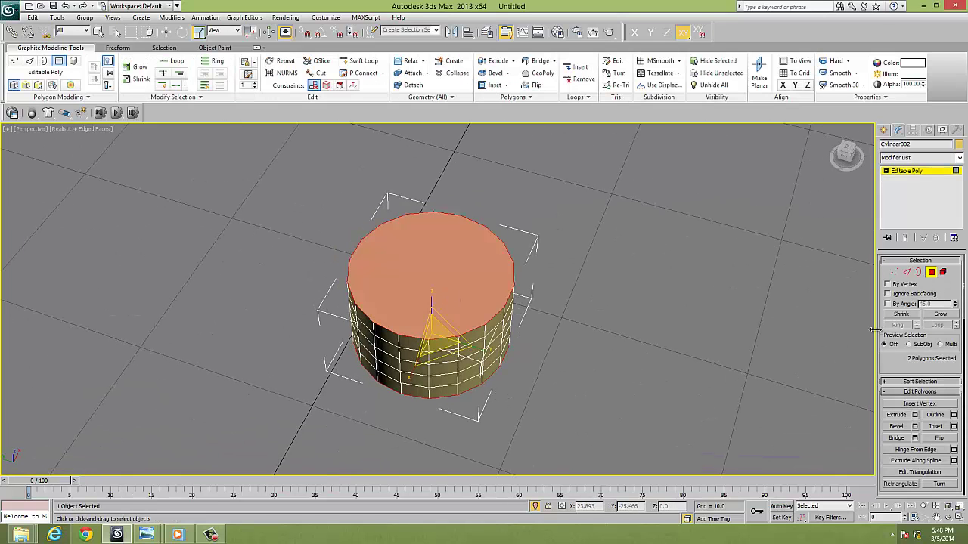
ctrl+click(907, 274)
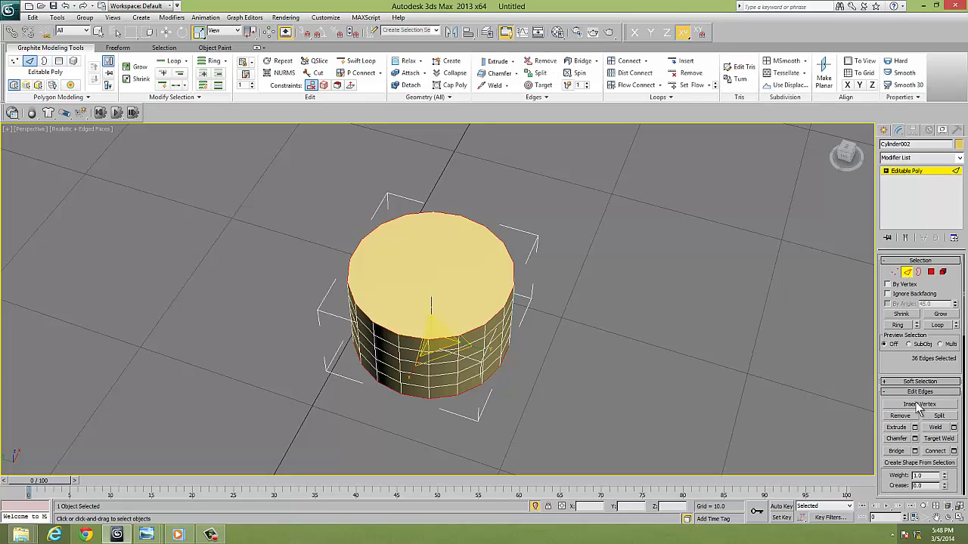
click(915, 439)
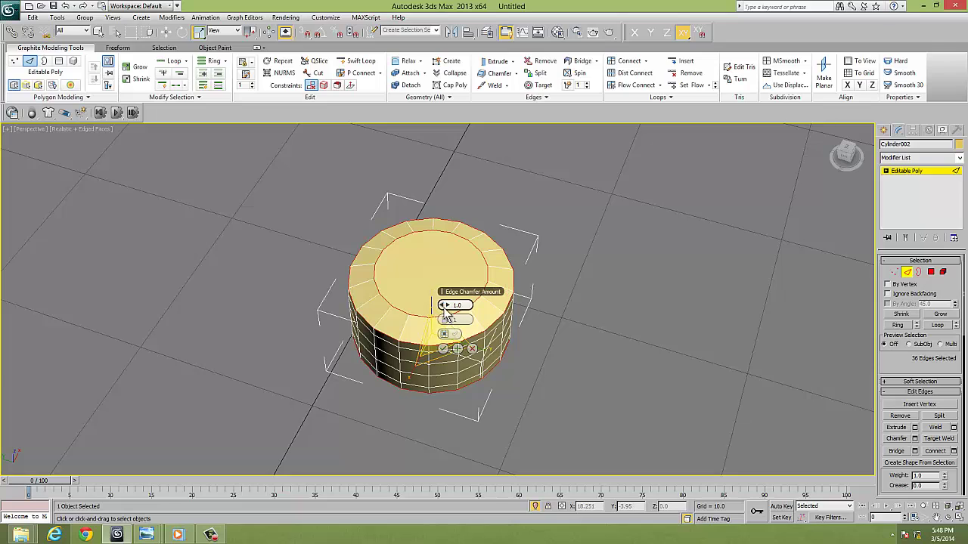
mouse_move(444, 305)
mouse_down()
mouse_move(448, 325)
mouse_move(446, 302)
mouse_up()
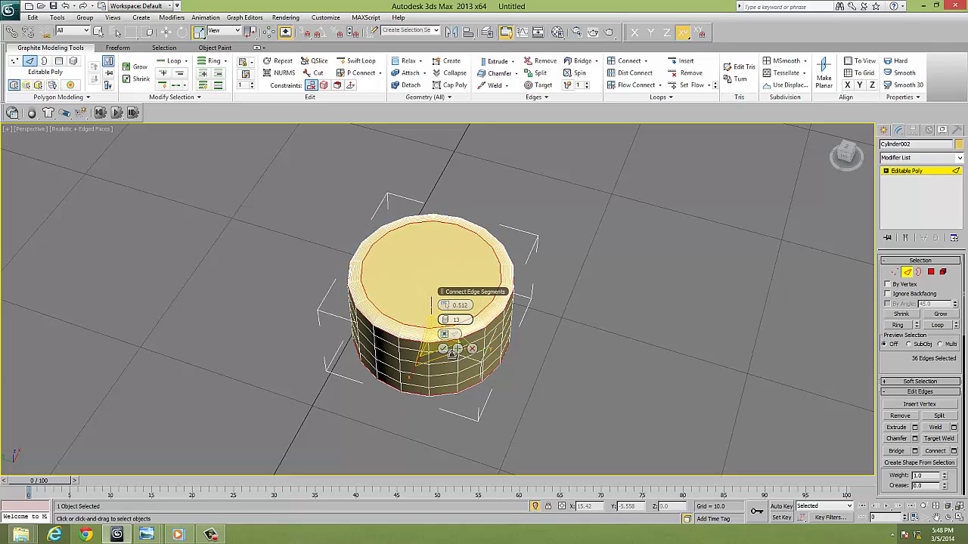
click(444, 349)
- Exit edge editing and select the whole chamfered cylinder beside the faucet
key(alt+q)
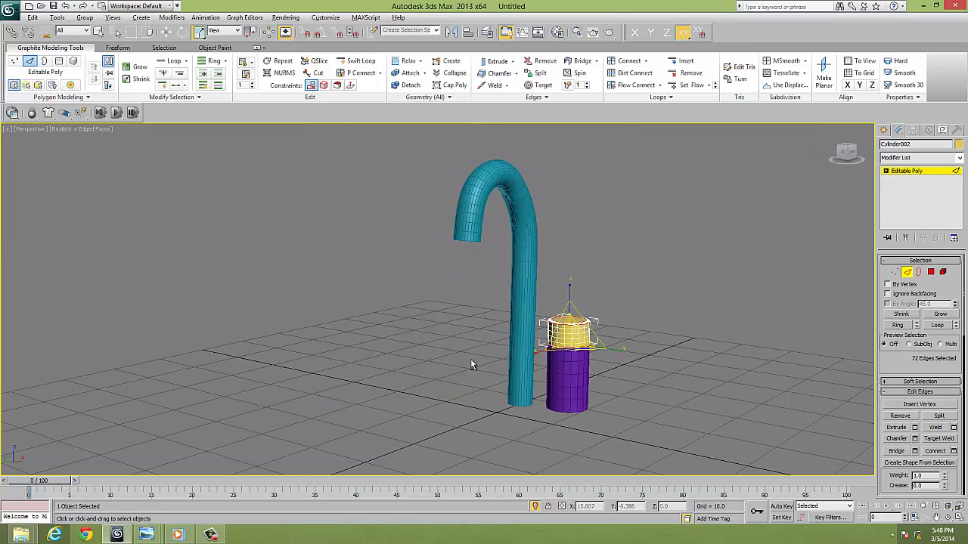
alt+middle_drag(505, 373, 544, 372)
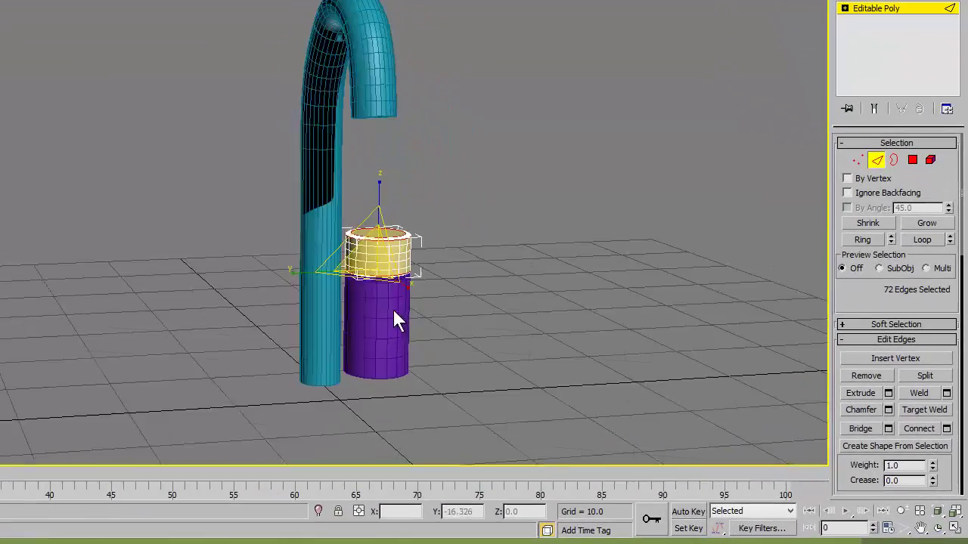
alt+middle_drag(537, 366, 682, 378)
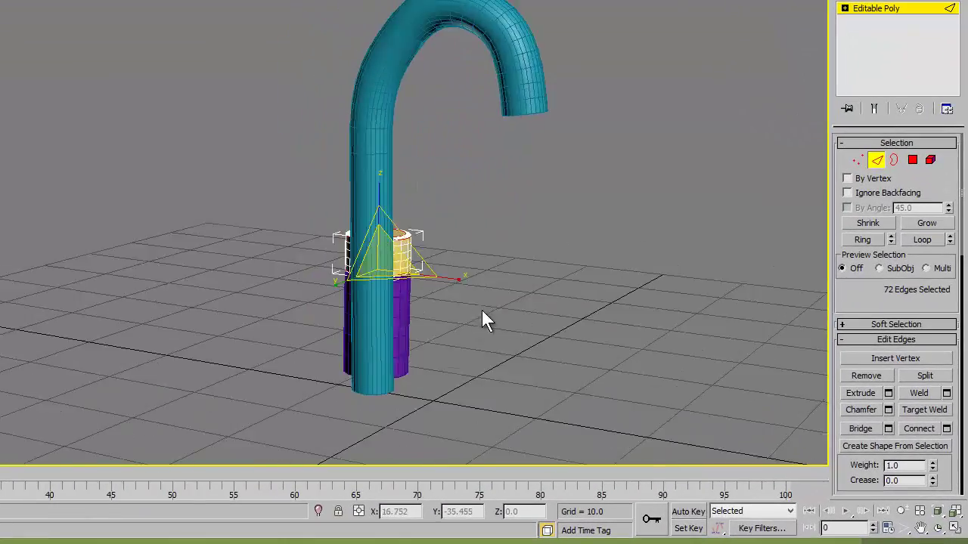
alt+middle_drag(540, 318, 450, 331)
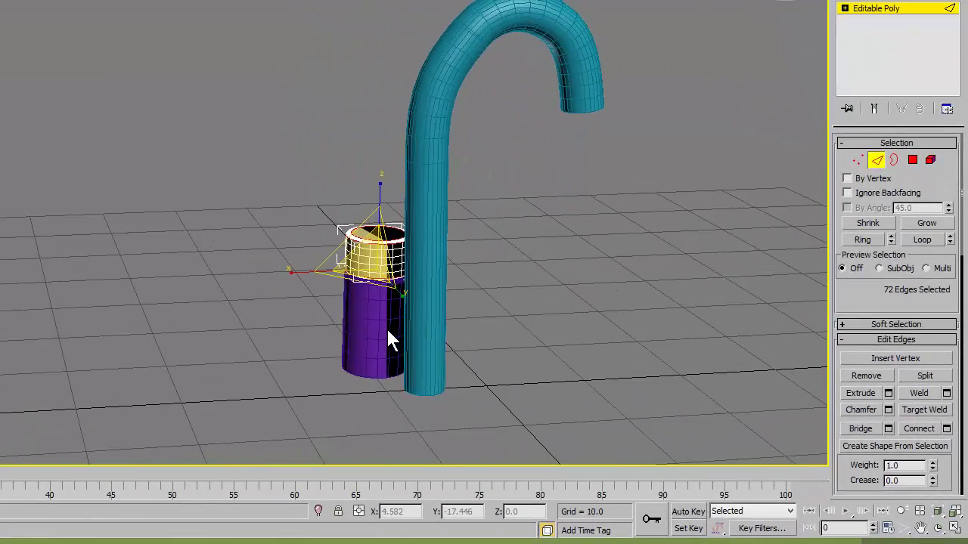
mouse_move(391, 332)
alt+middle_down()
mouse_move(480, 350)
mouse_move(463, 343)
alt+middle_up()
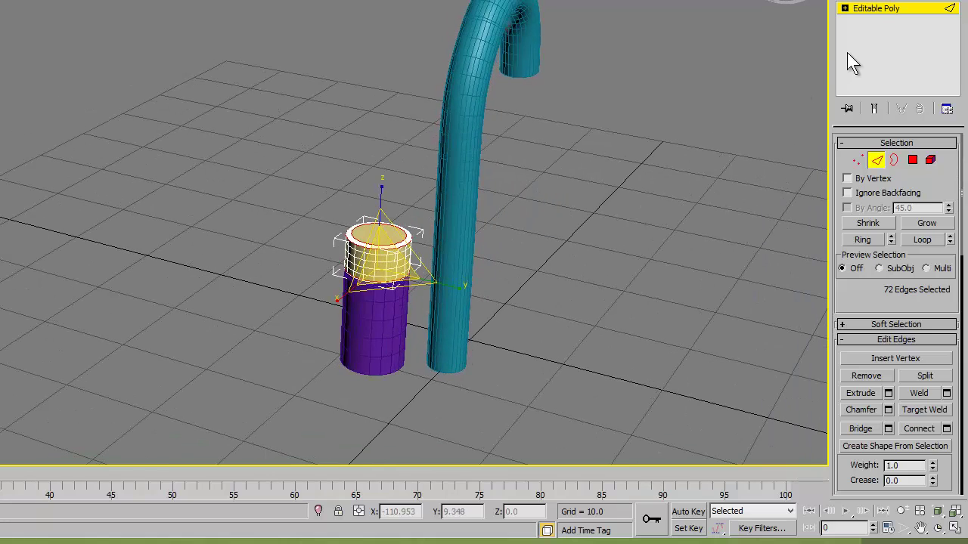
click(879, 13)
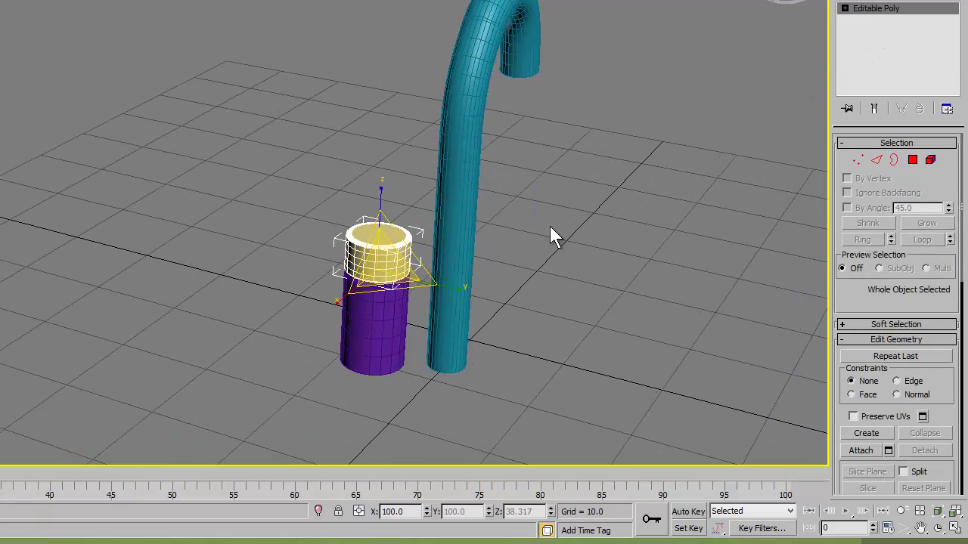
click(394, 316)
- Slide the cylinder along X in the Top view until it sits beside the faucet, then deselect
alt+middle_drag(411, 322, 349, 425)
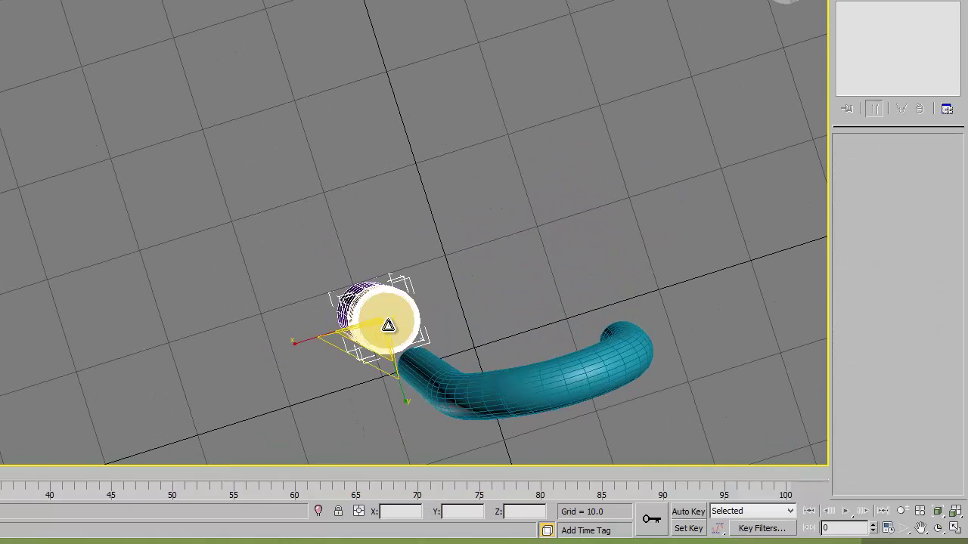
key(e)
key(w)
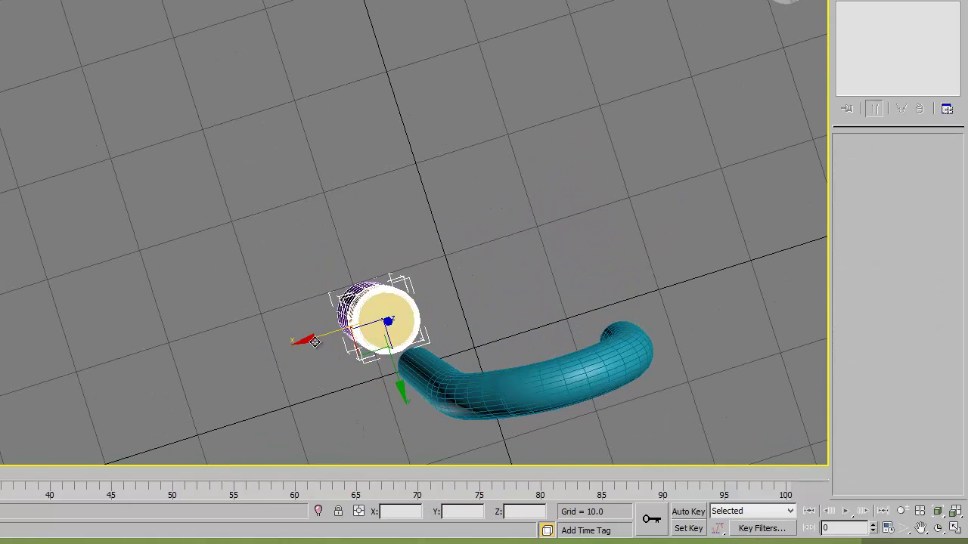
drag(314, 342, 327, 335)
key(t)
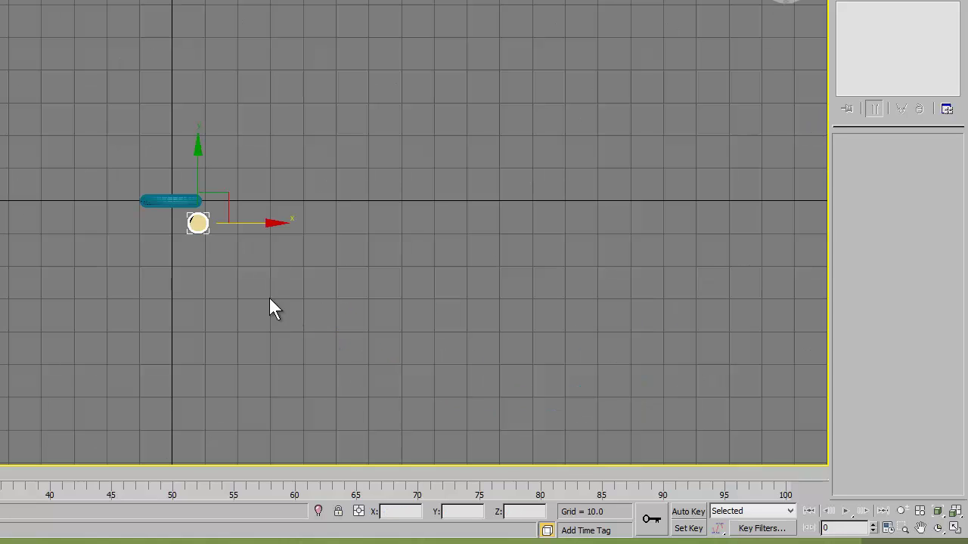
drag(249, 220, 243, 221)
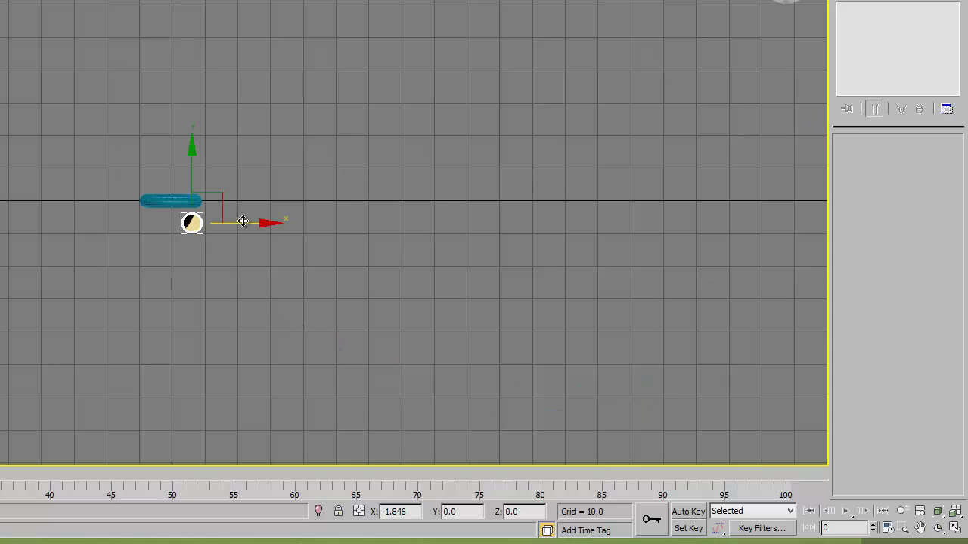
click(235, 276)
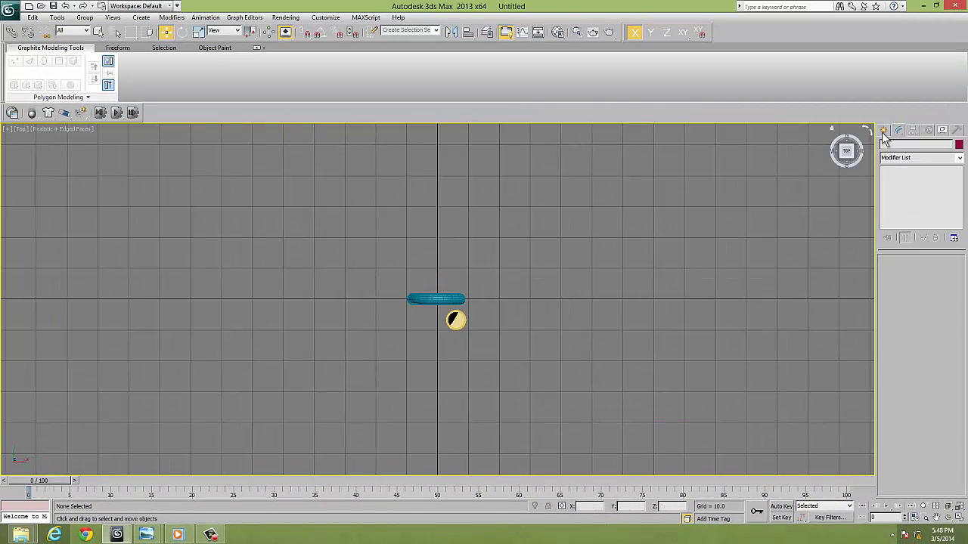
- Draw a small new cylinder, Cylinder003, in the Top view next to the cylinder stack
click(883, 131)
click(901, 216)
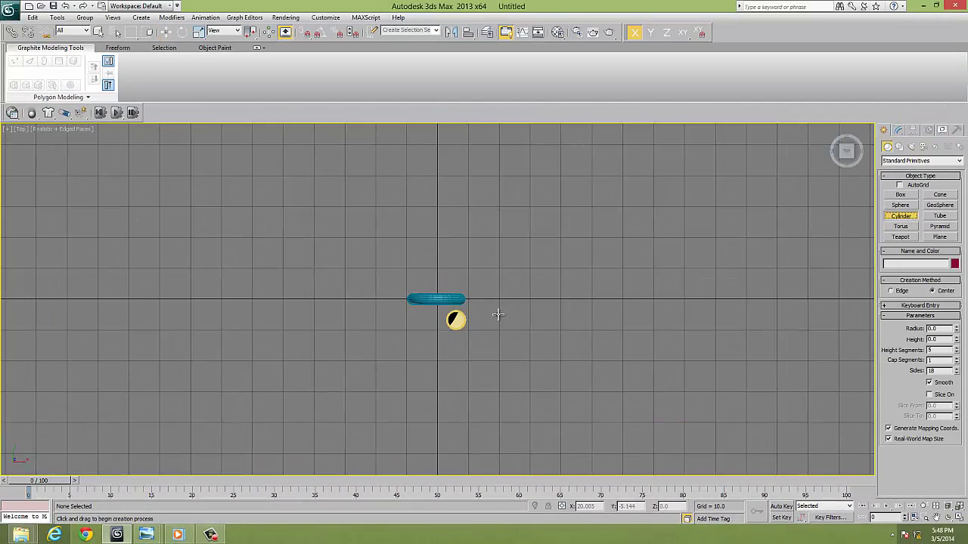
drag(480, 309, 481, 311)
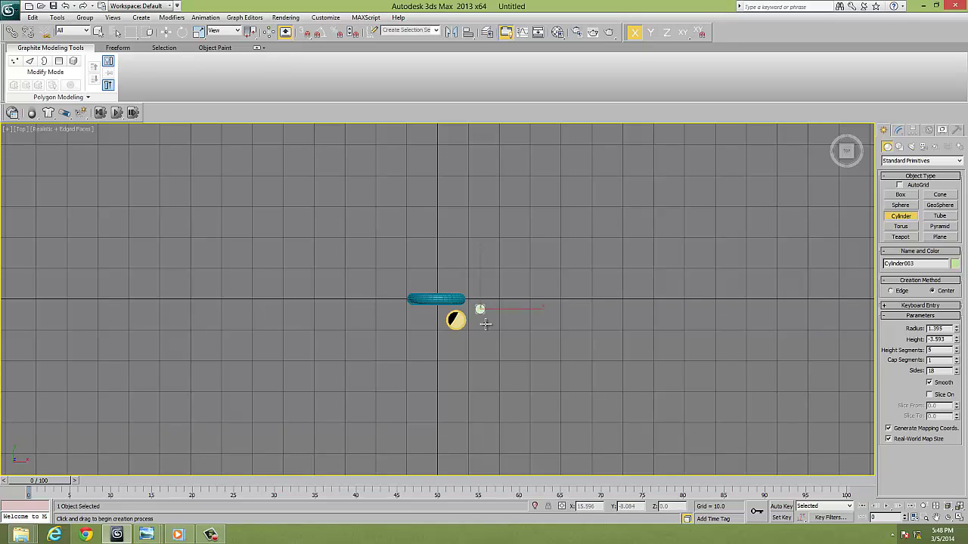
key(p)
scroll(485, 323, up, 5)
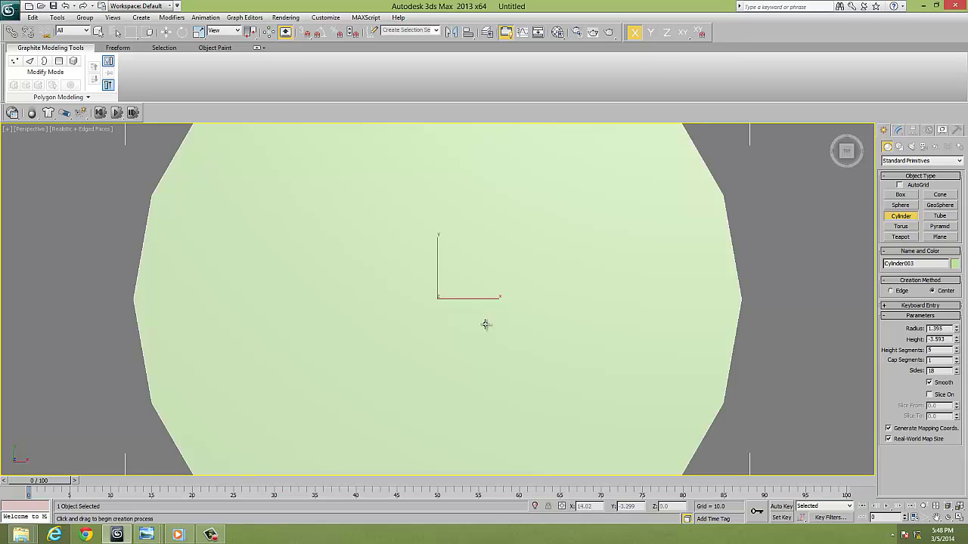
mouse_move(486, 325)
alt+middle_down()
mouse_move(521, 312)
mouse_move(518, 297)
alt+middle_up()
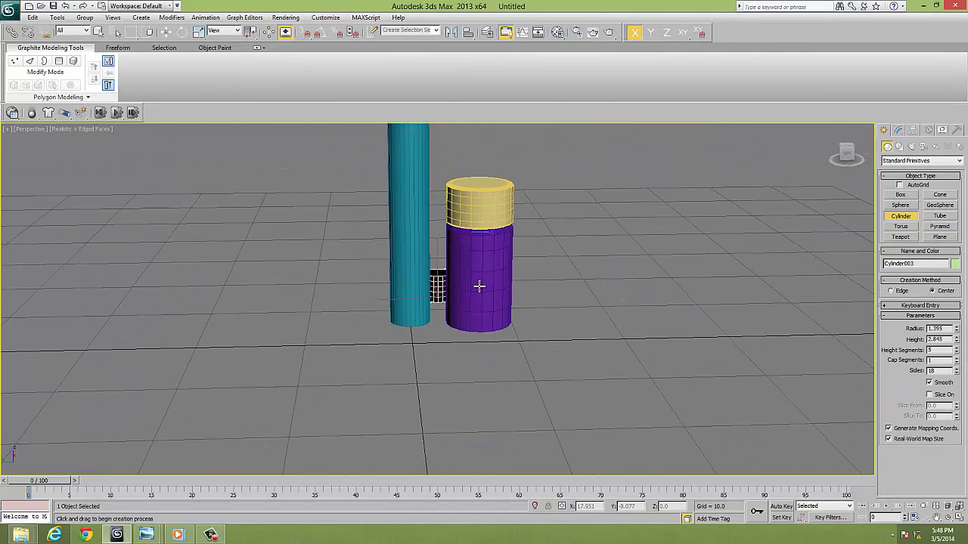
- Rotate Cylinder003 about 90° so it lies on its side
click(182, 32)
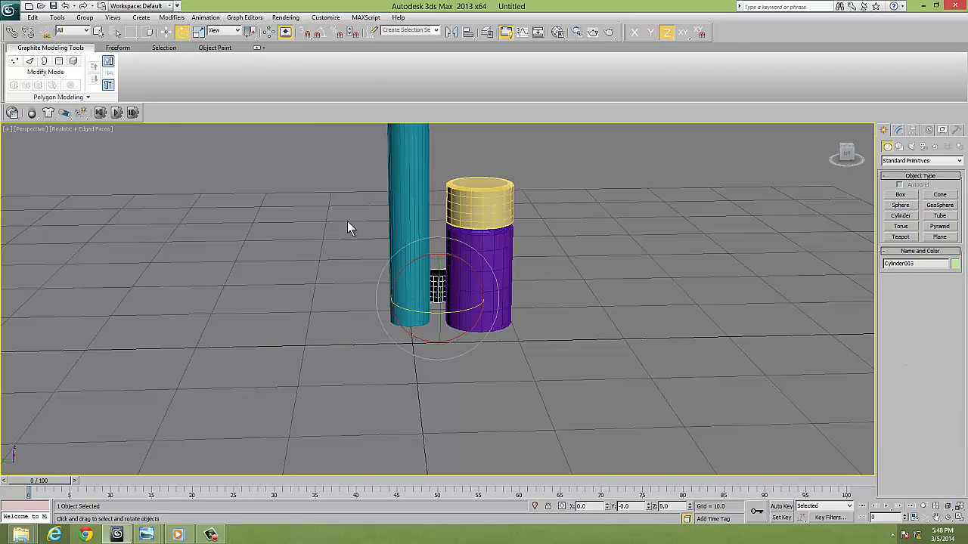
drag(422, 254, 512, 263)
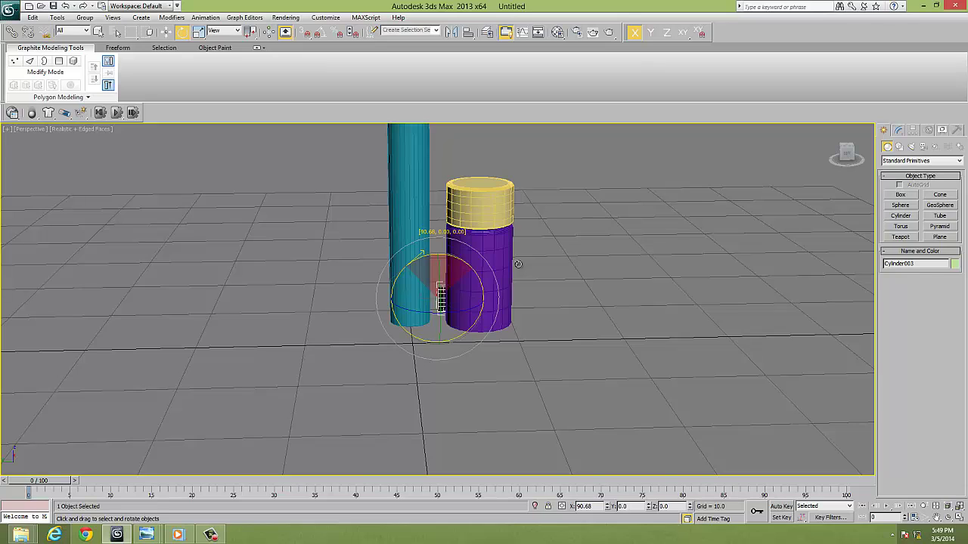
drag(515, 263, 515, 266)
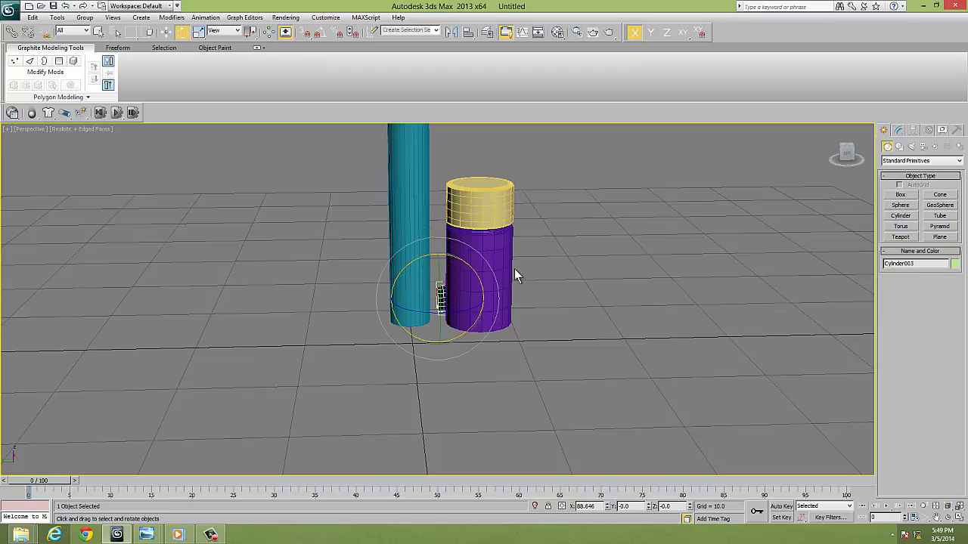
- Move the small cylinder along X, Y and Z (Z 7.018) to bridge the pipe and yellow cap
click(166, 32)
drag(437, 260, 415, 290)
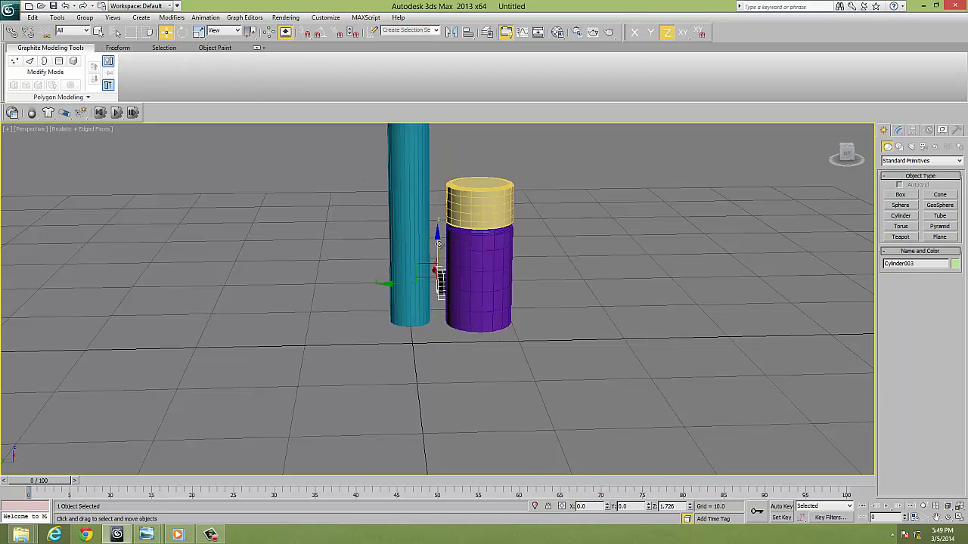
alt+middle_drag(415, 291, 499, 272)
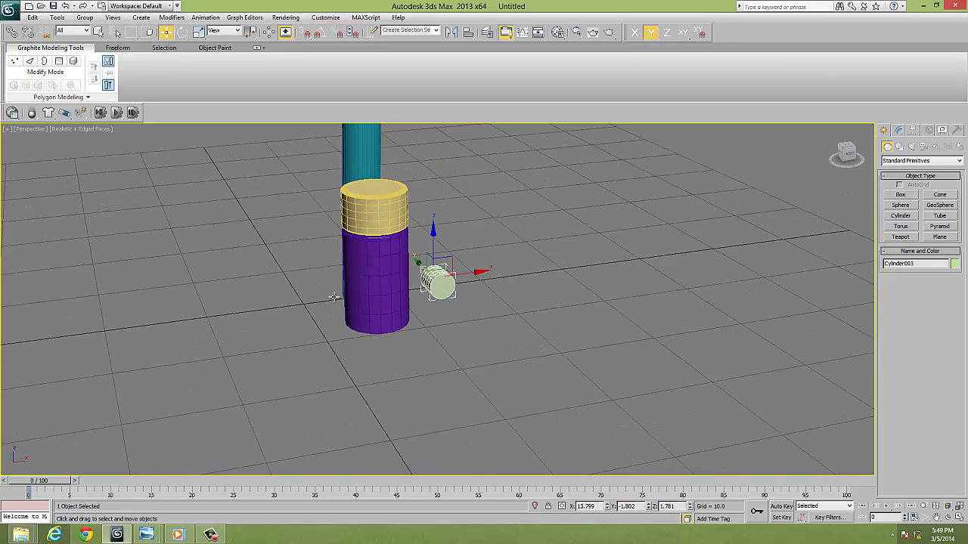
drag(482, 280, 412, 277)
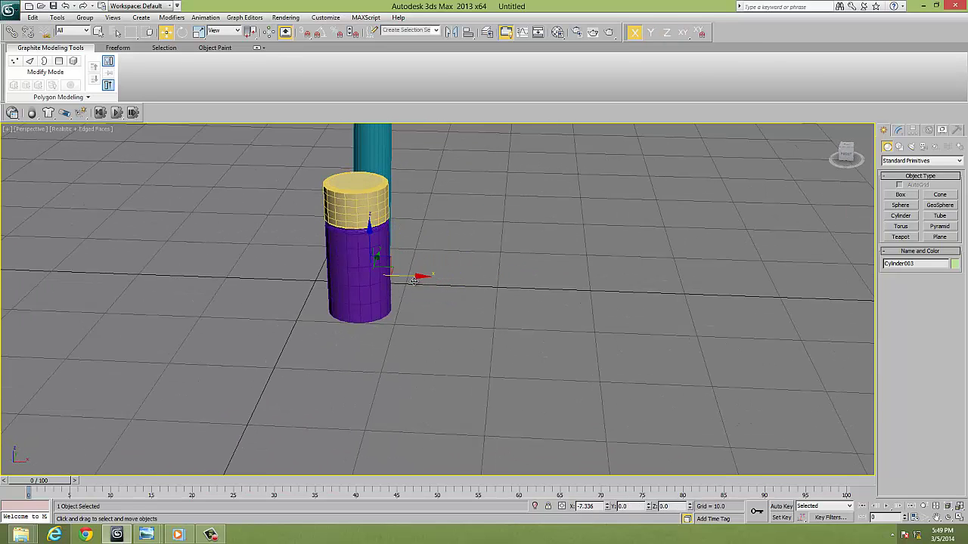
alt+middle_drag(412, 277, 526, 270)
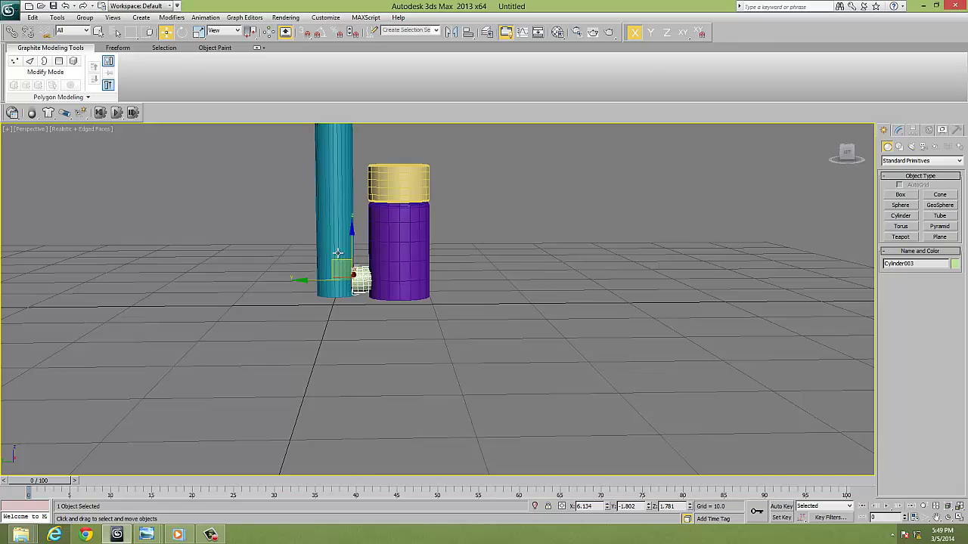
drag(351, 232, 304, 231)
mouse_move(304, 232)
alt+middle_down()
mouse_move(291, 279)
mouse_move(233, 337)
alt+middle_up()
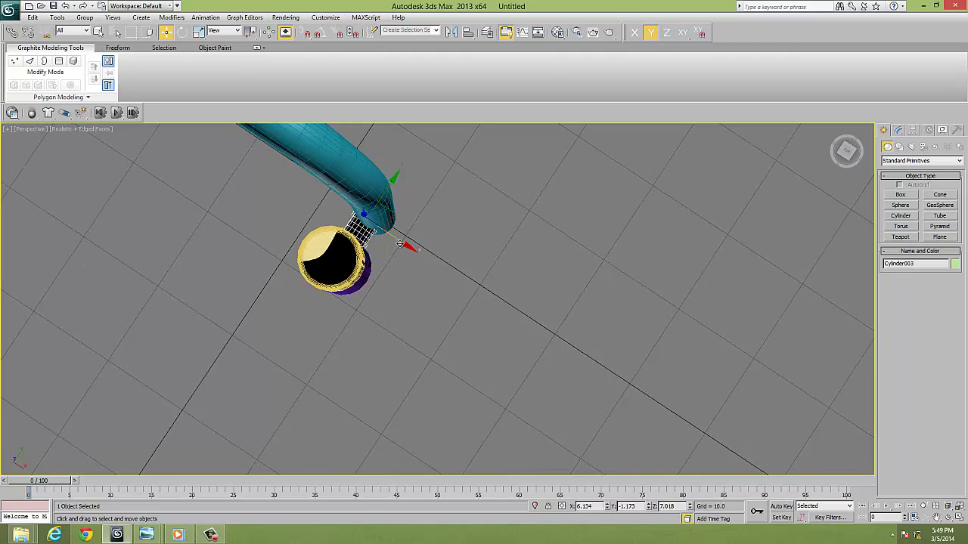
drag(399, 243, 409, 249)
alt+middle_drag(409, 250, 513, 202)
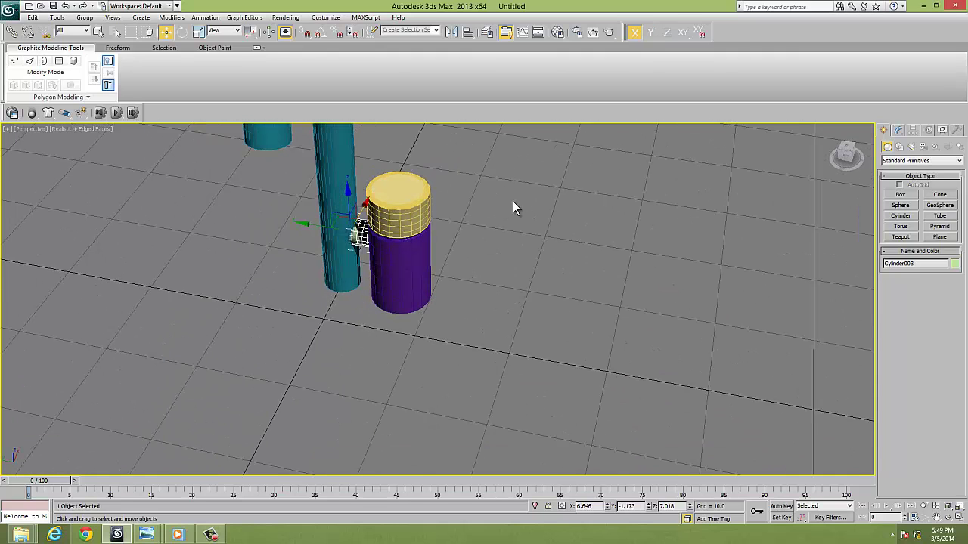
click(899, 130)
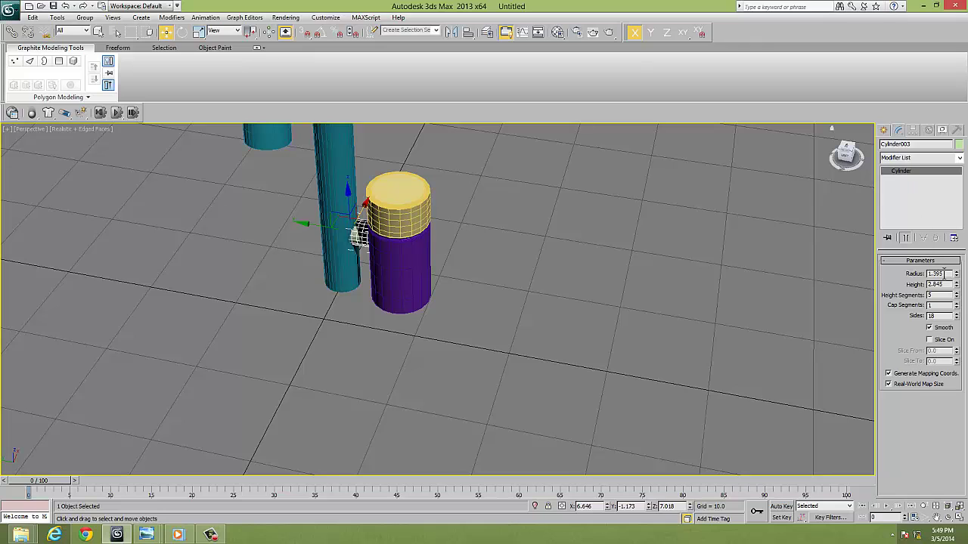
- Reduce Cylinder003's radius to 0.879 and lower it slightly along Z
drag(956, 278, 961, 302)
mouse_move(677, 276)
alt+middle_down()
mouse_move(640, 273)
mouse_move(557, 308)
mouse_move(421, 316)
alt+middle_up()
ctrl+click(354, 293)
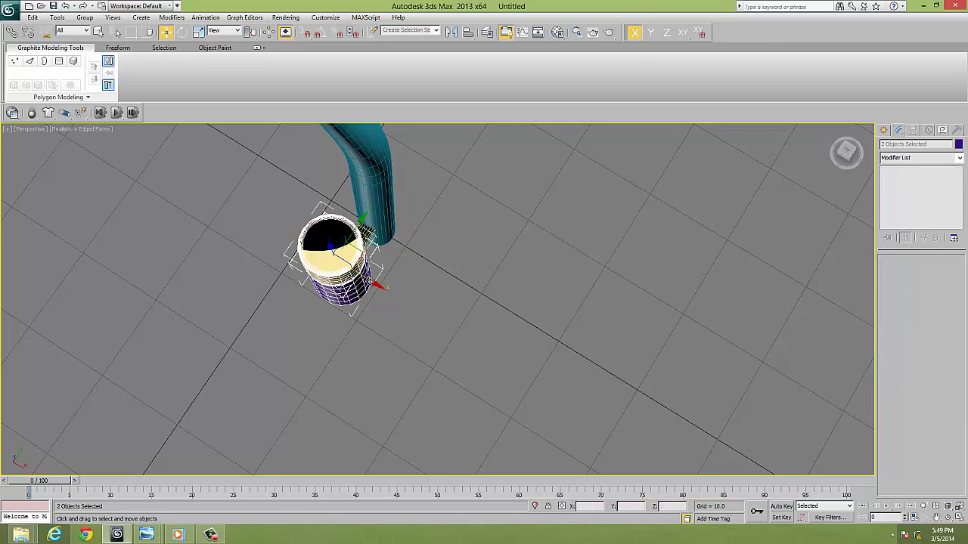
mouse_move(453, 287)
alt+middle_down()
mouse_move(484, 256)
mouse_move(547, 222)
mouse_move(538, 219)
alt+middle_up()
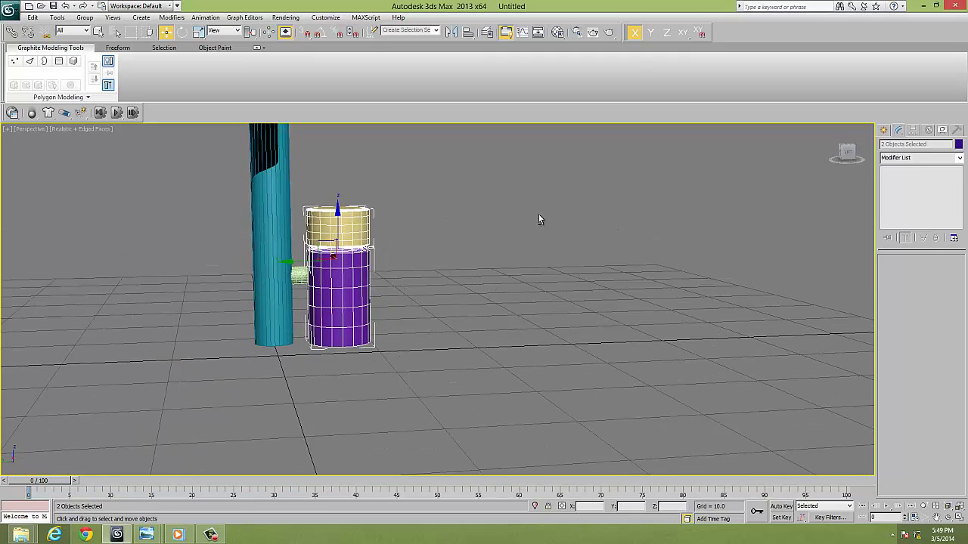
click(300, 276)
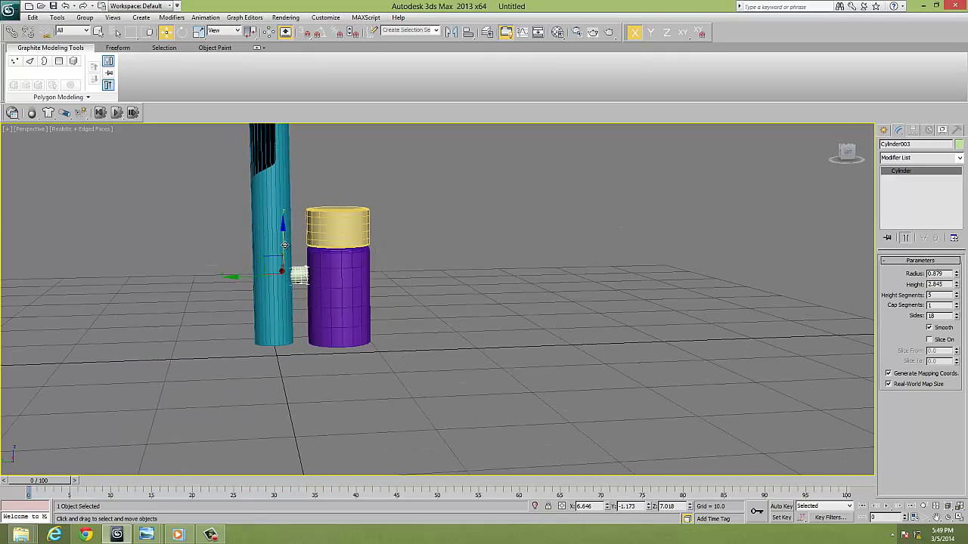
drag(285, 244, 284, 253)
- Shift-drag the purple cylinder, yellow cap and connector along Y as an independent Copy
ctrl+click(335, 274)
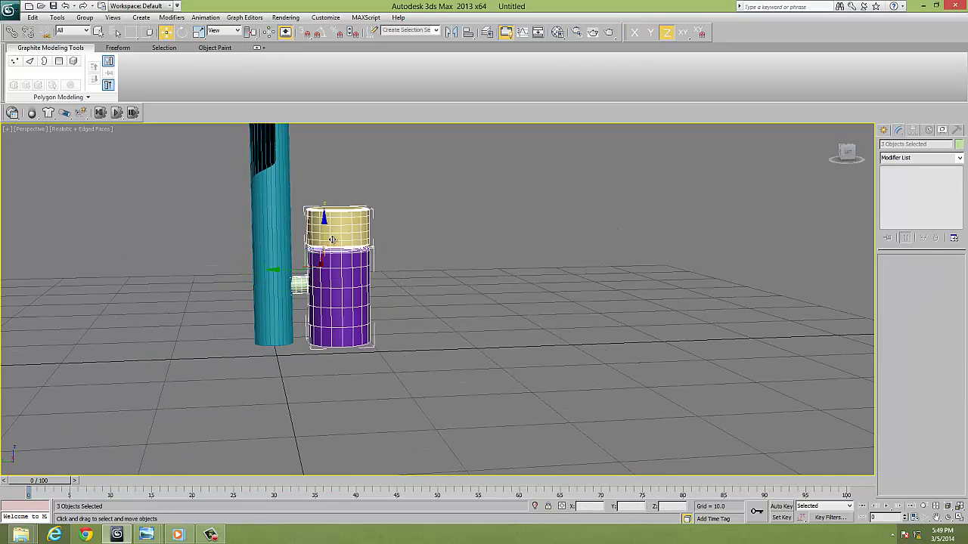
shift+drag(276, 270, 141, 272)
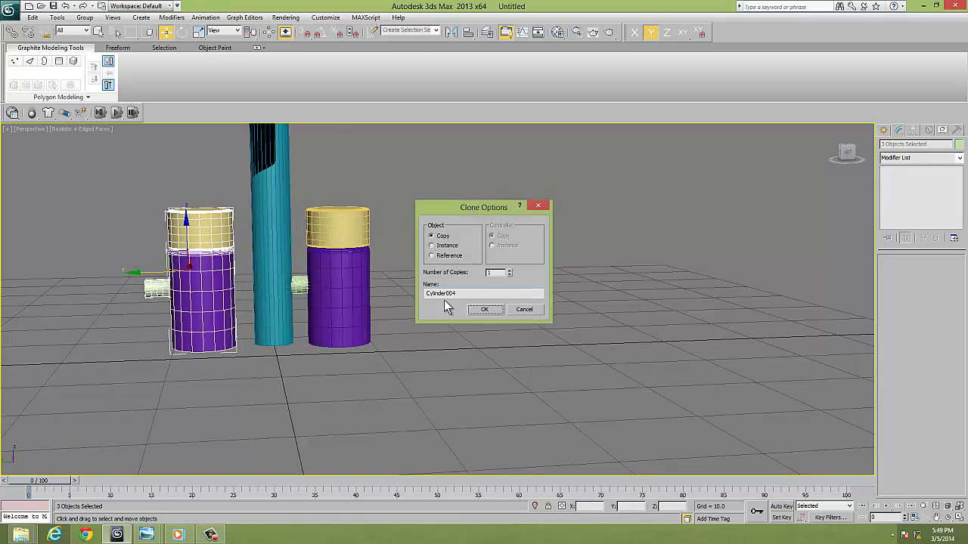
click(476, 310)
- Slide the copied connector, Cylinder004, against the pipe and view the whole faucet
click(156, 289)
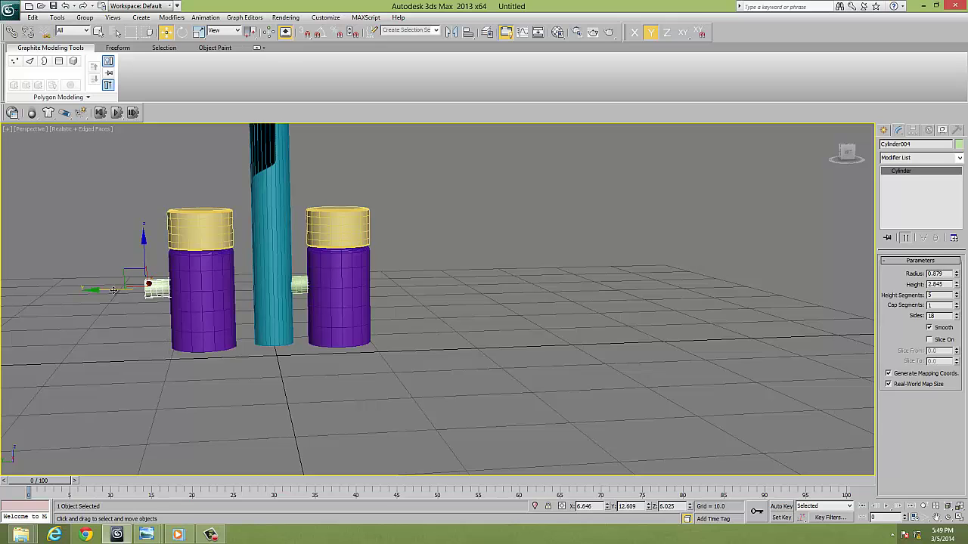
drag(101, 290, 188, 288)
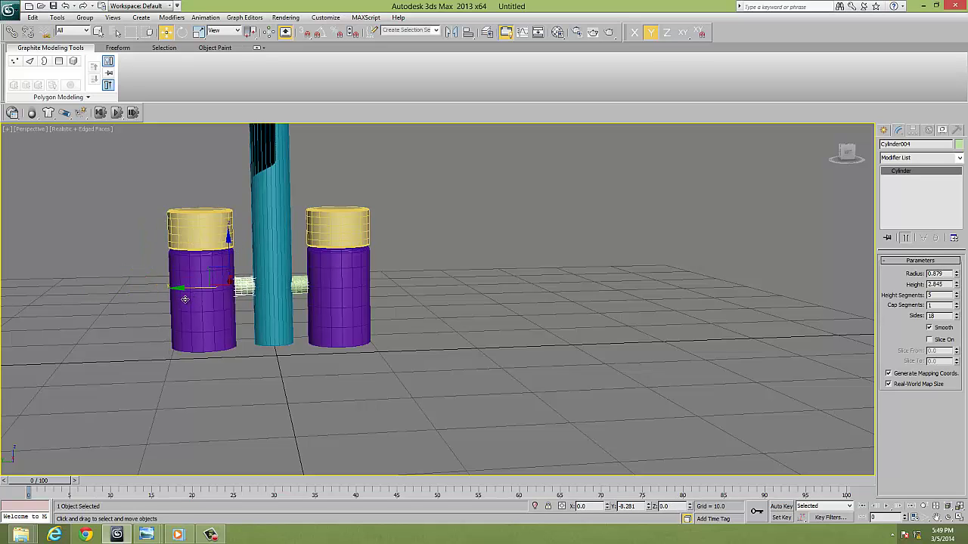
scroll(260, 306, down, 2)
scroll(277, 309, down, 1)
scroll(277, 310, down, 1)
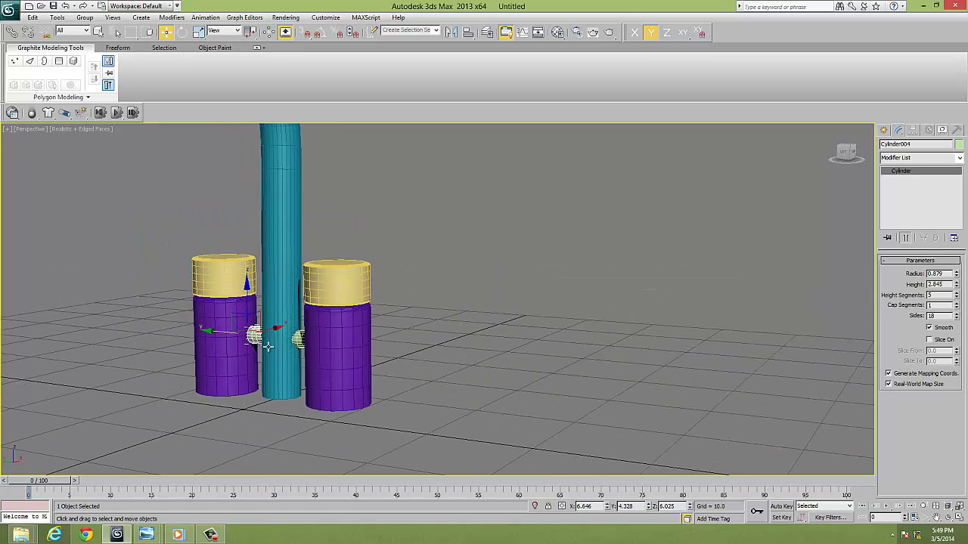
scroll(282, 335, down, 3)
mouse_move(281, 335)
alt+middle_down()
mouse_move(384, 339)
mouse_move(402, 326)
mouse_move(413, 337)
alt+middle_up()
scroll(385, 339, up, 2)
scroll(399, 305, up, 2)
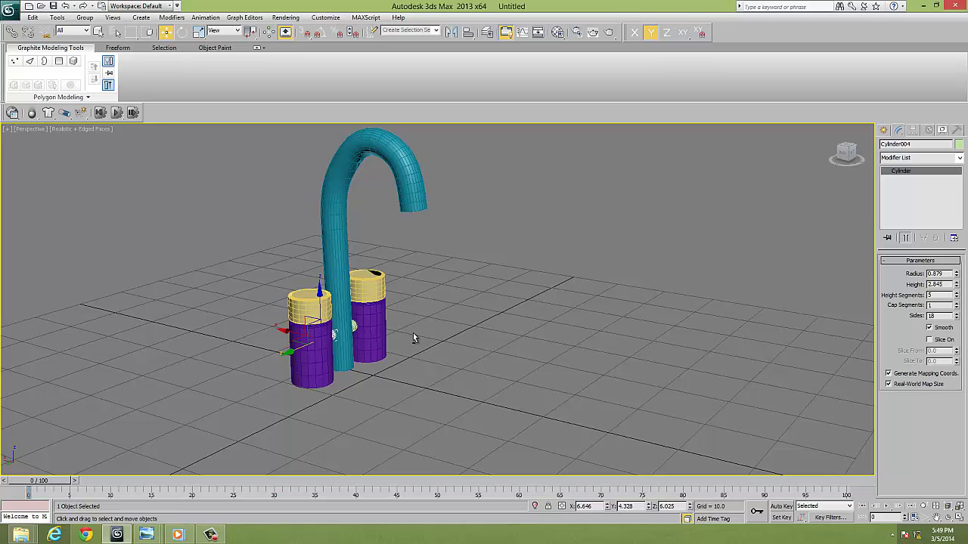
scroll(371, 281, up, 2)
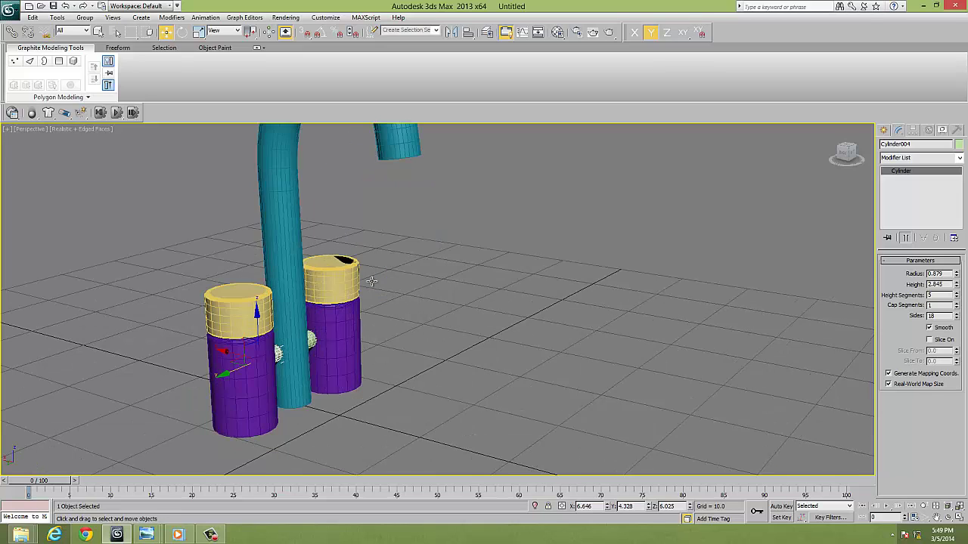
- Select Cylinder002 and pick two side polygons near its top in Polygon mode
click(349, 274)
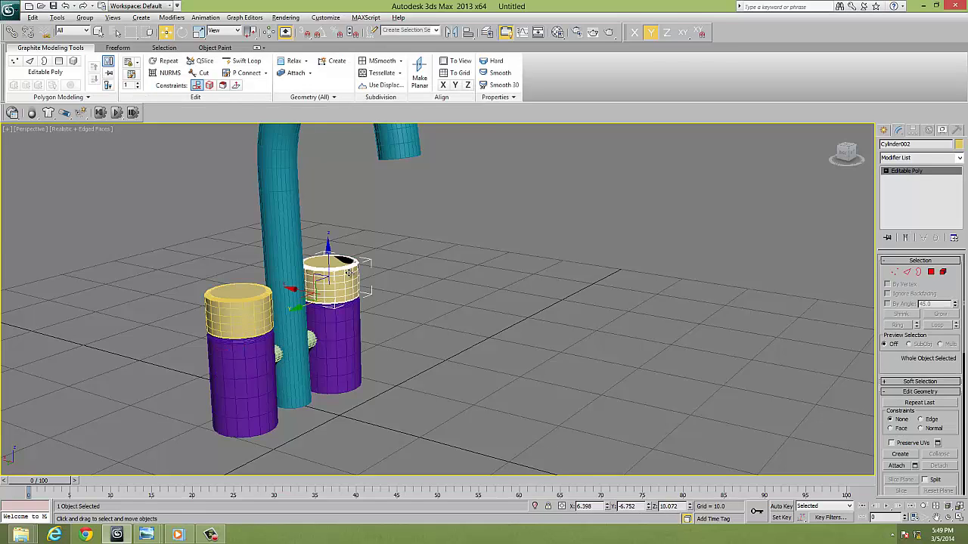
key(z)
middle_drag(560, 263, 590, 262)
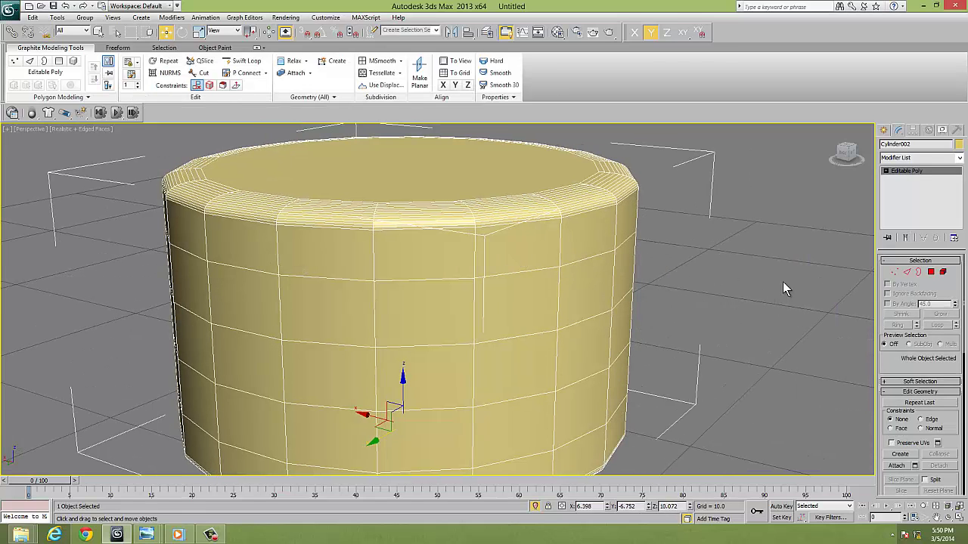
click(931, 272)
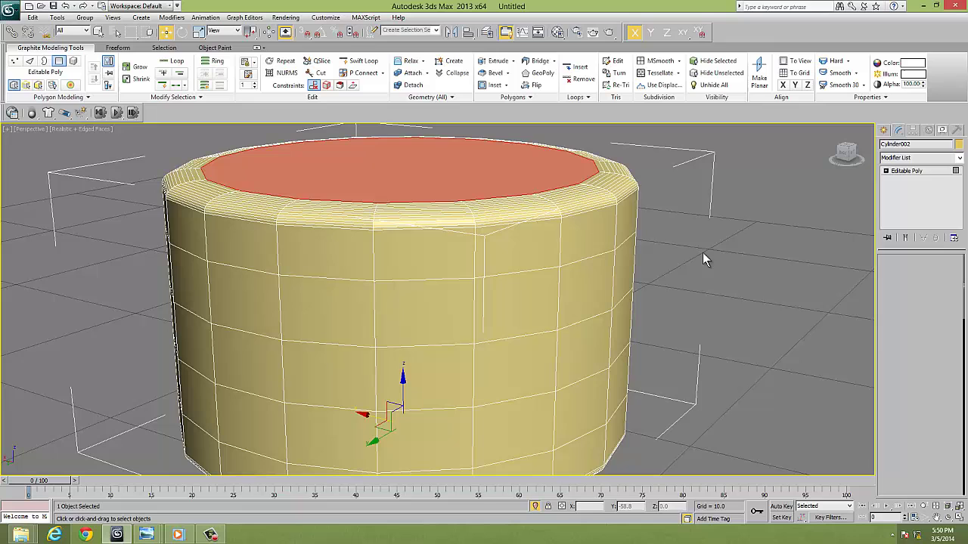
click(535, 255)
ctrl+click(592, 250)
alt+middle_drag(584, 285, 523, 285)
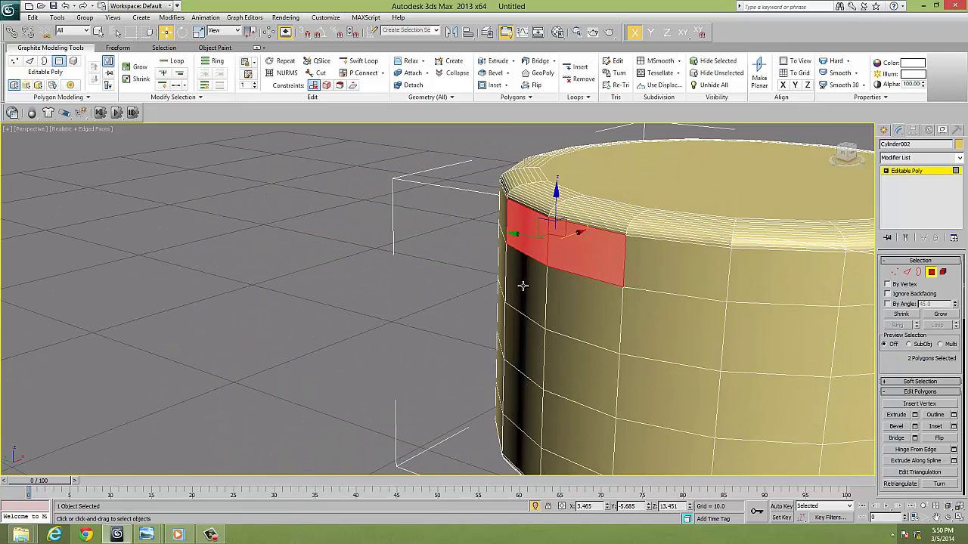
scroll(539, 288, down, 5)
- Extrude the two polygons 10.0 outward, then raise the end and shorten it along X
click(915, 415)
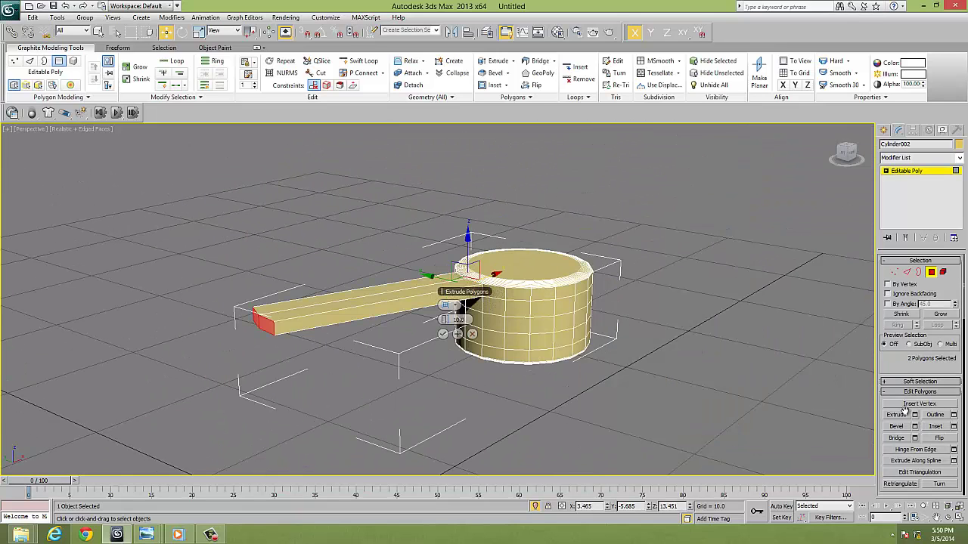
alt+middle_drag(609, 369, 613, 355)
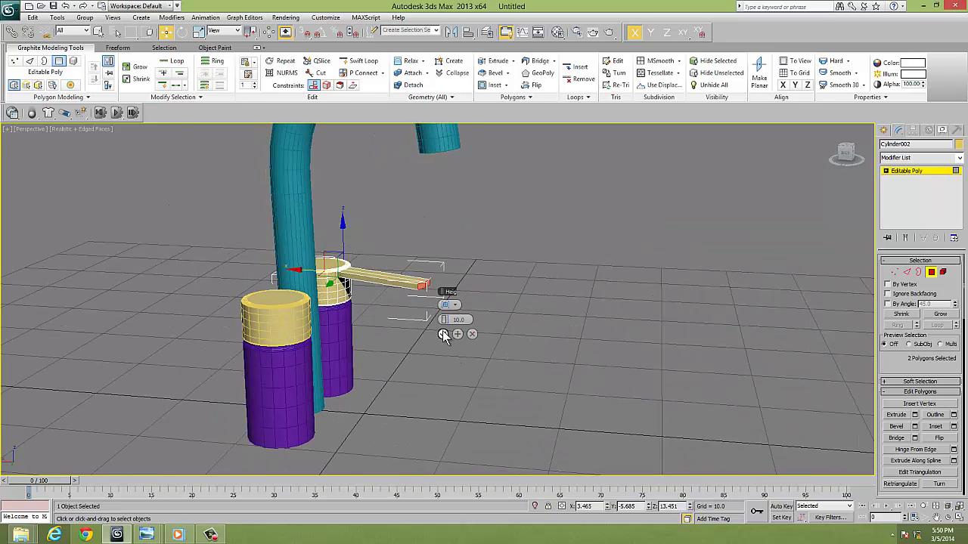
click(443, 333)
alt+middle_drag(443, 333, 425, 270)
drag(426, 248, 425, 226)
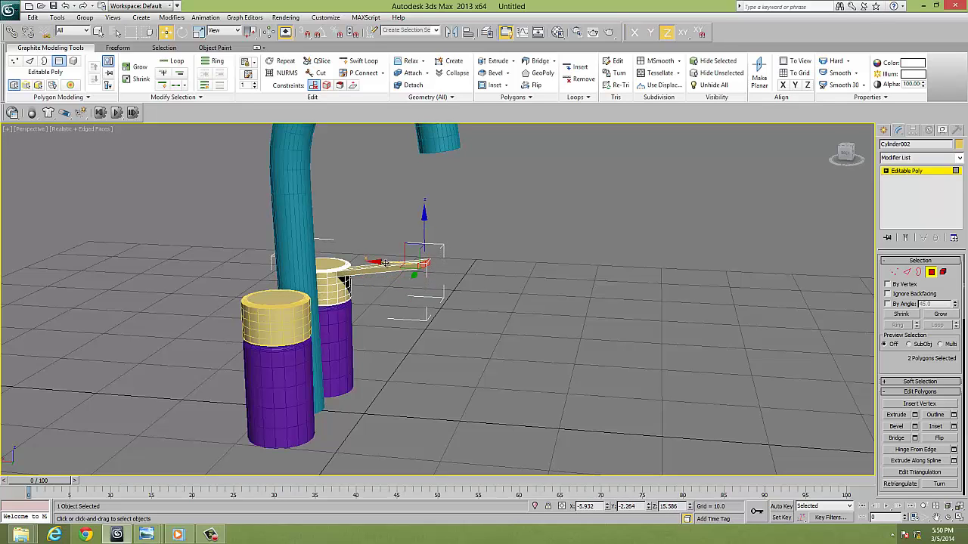
drag(385, 263, 392, 284)
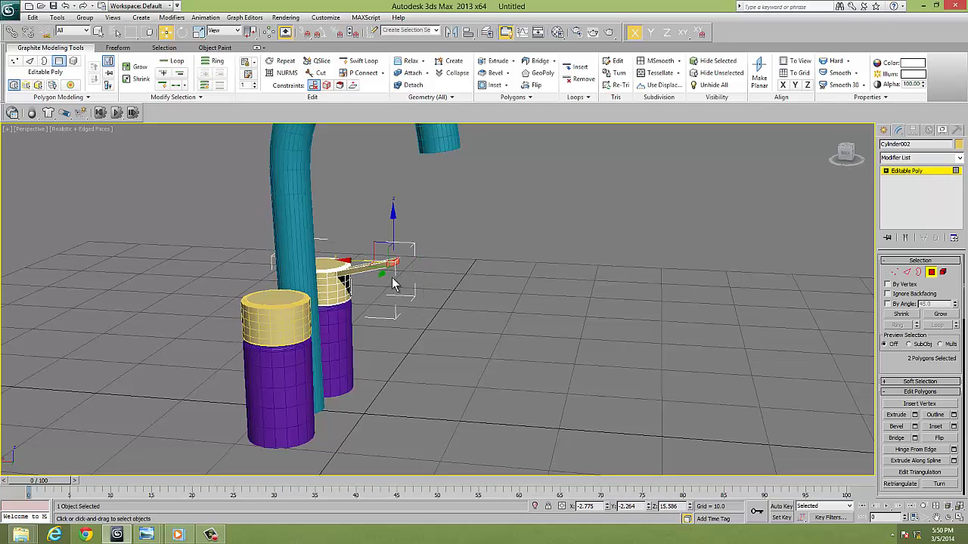
- Straighten the extruded arm by moving its end faces in a top-down view
click(183, 32)
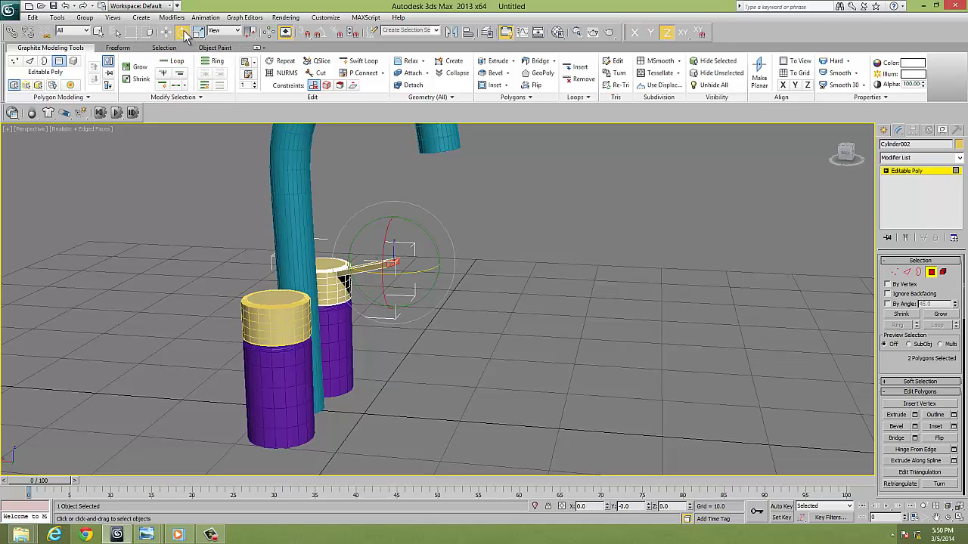
click(198, 32)
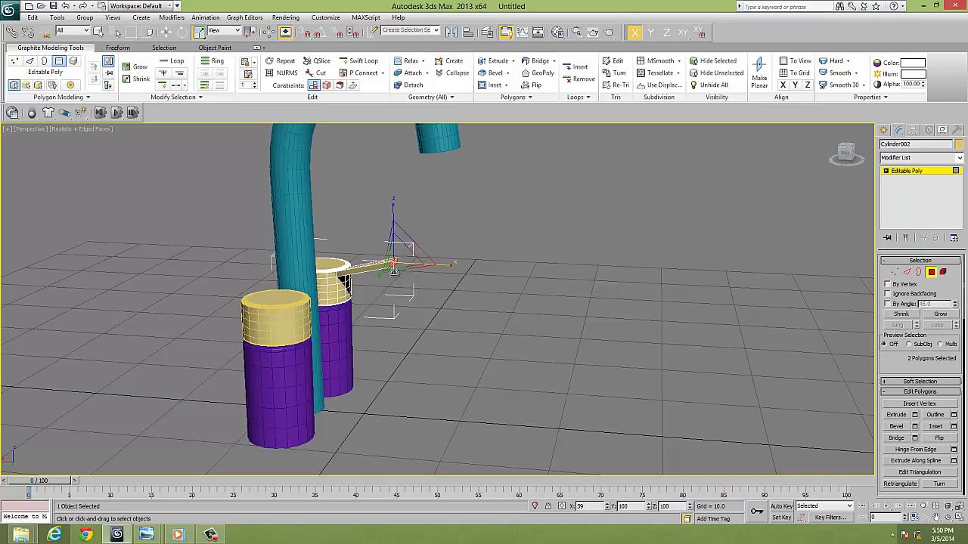
mouse_move(424, 284)
alt+middle_down()
mouse_move(263, 308)
mouse_move(306, 359)
mouse_move(348, 364)
alt+middle_up()
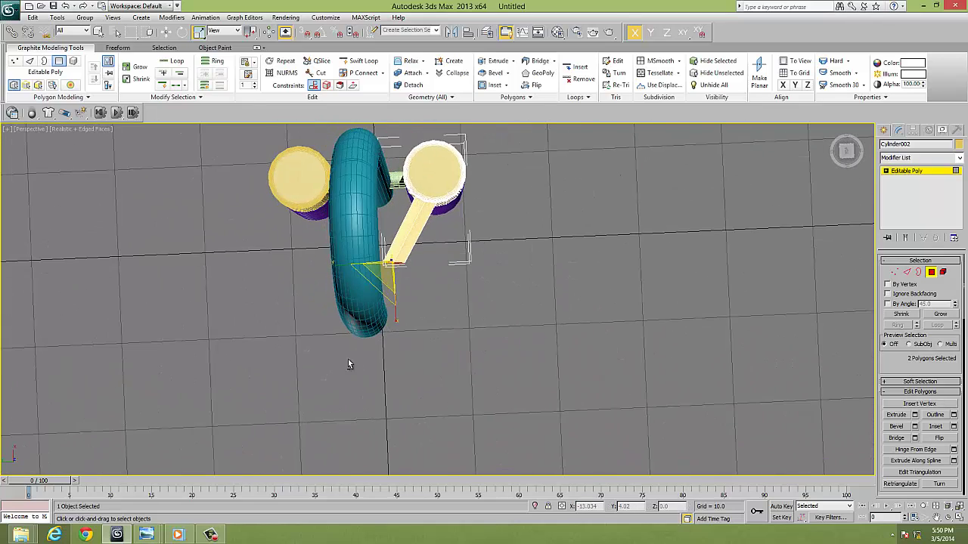
click(166, 32)
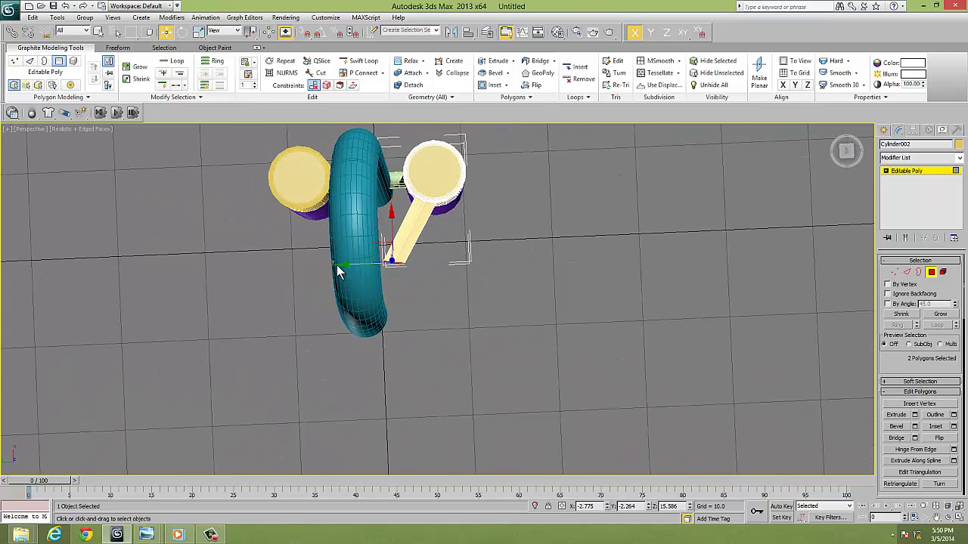
drag(343, 266, 379, 268)
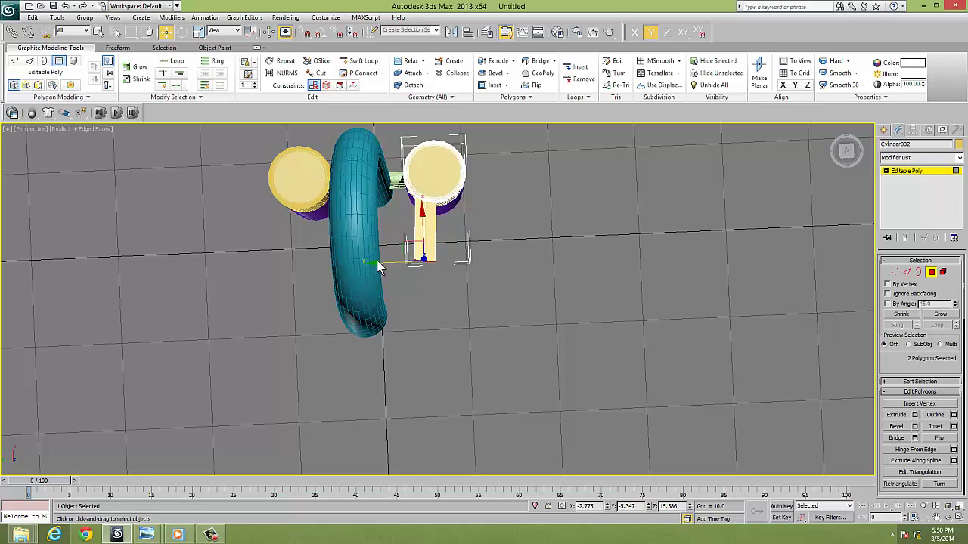
- Rotate the whole yellow cylinder together with its arm
click(183, 32)
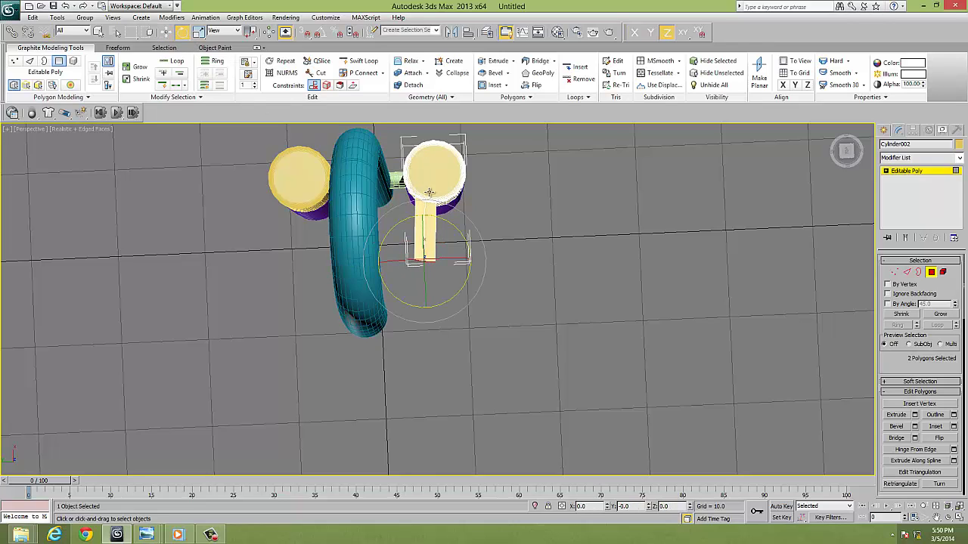
click(432, 190)
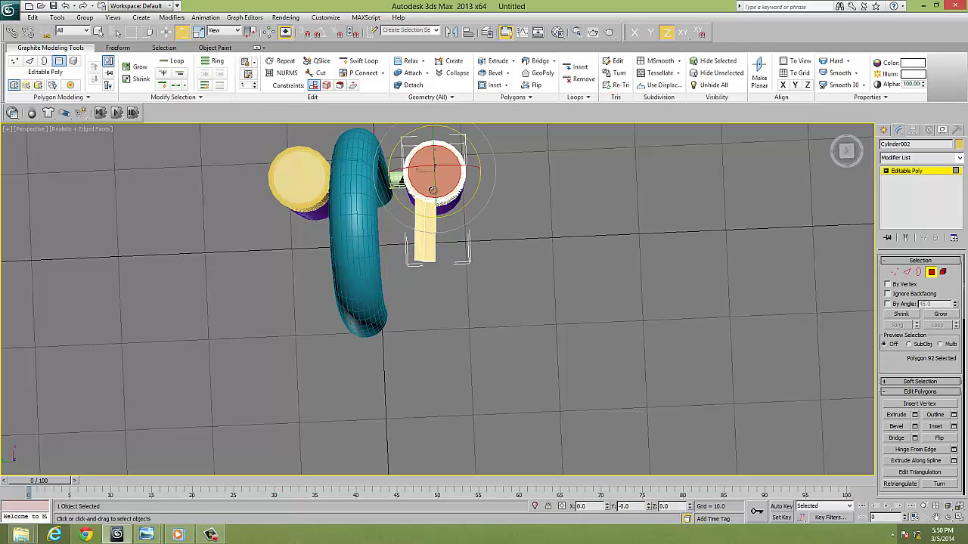
click(928, 174)
drag(428, 220, 471, 257)
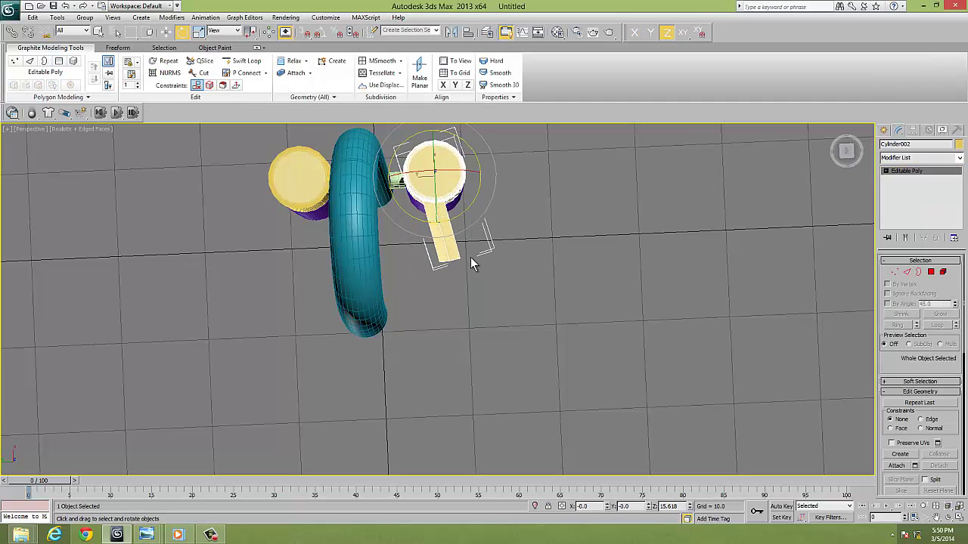
- Reselect the arm's end faces, slide them along Y, then clear the polygon selection
click(931, 272)
mouse_move(520, 298)
alt+middle_down()
mouse_move(487, 275)
mouse_move(492, 241)
mouse_move(476, 288)
alt+middle_up()
ctrl+click(465, 213)
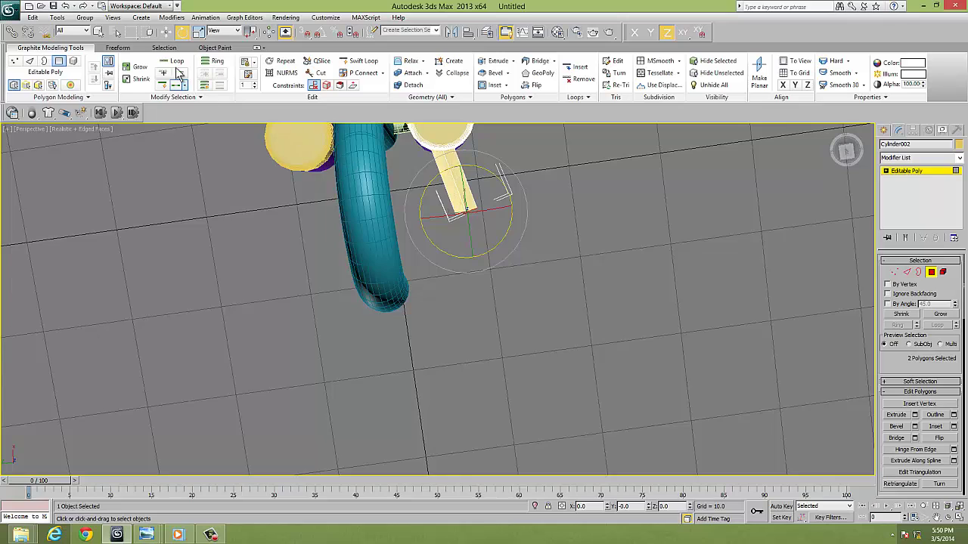
click(166, 31)
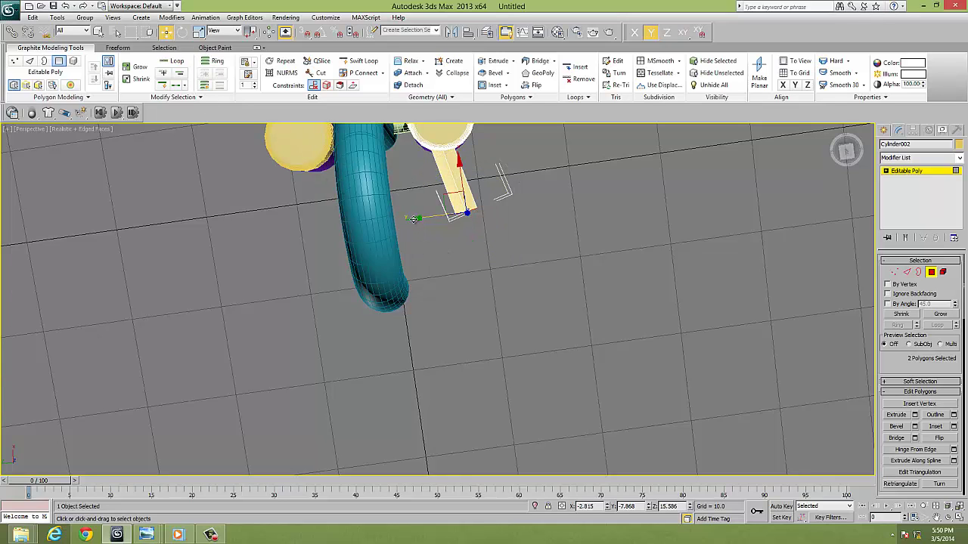
drag(414, 219, 395, 220)
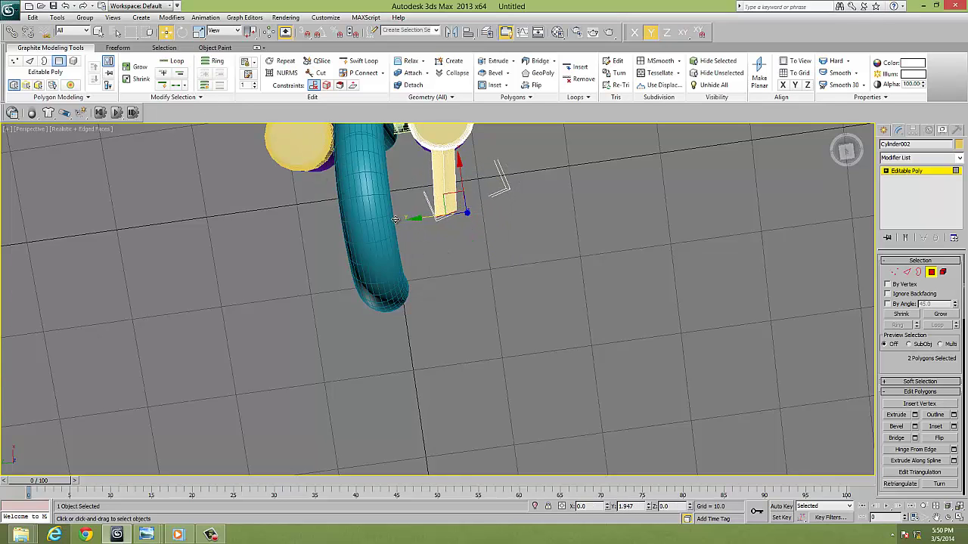
mouse_move(448, 232)
alt+middle_down()
mouse_move(496, 150)
mouse_move(512, 149)
alt+middle_up()
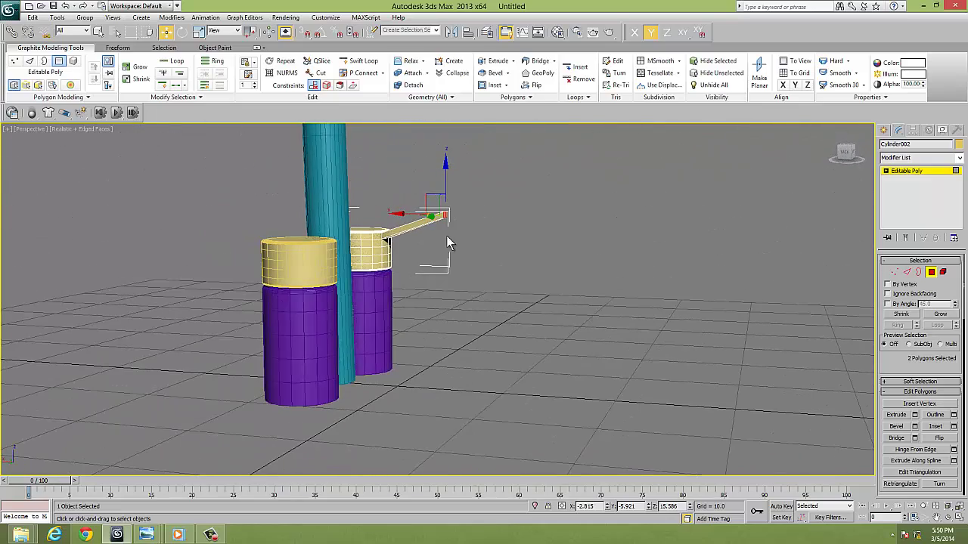
click(491, 245)
mouse_move(504, 268)
alt+middle_down()
mouse_move(437, 263)
mouse_move(463, 314)
mouse_move(391, 310)
mouse_move(442, 296)
alt+middle_up()
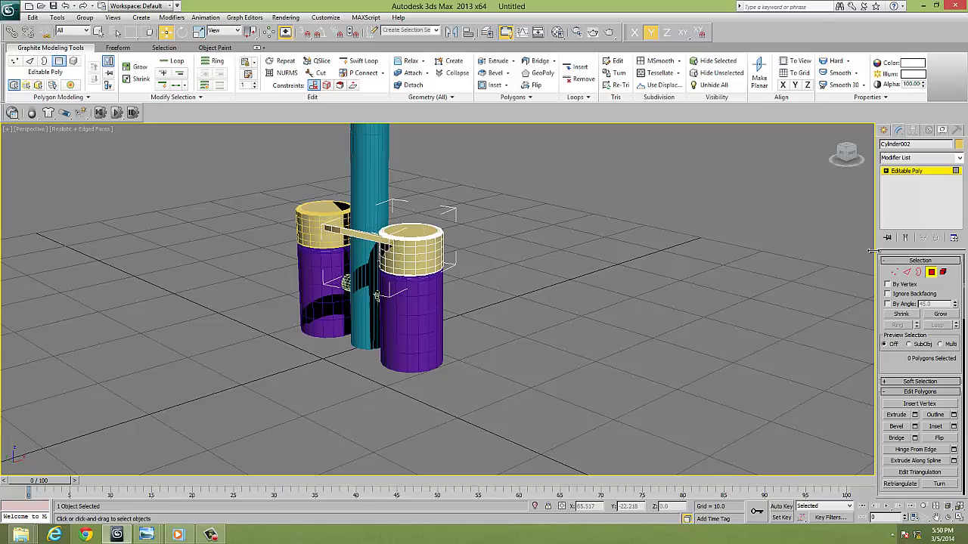
- Shift-drag Cylinder006 to create a Copy with the lever handle
click(914, 174)
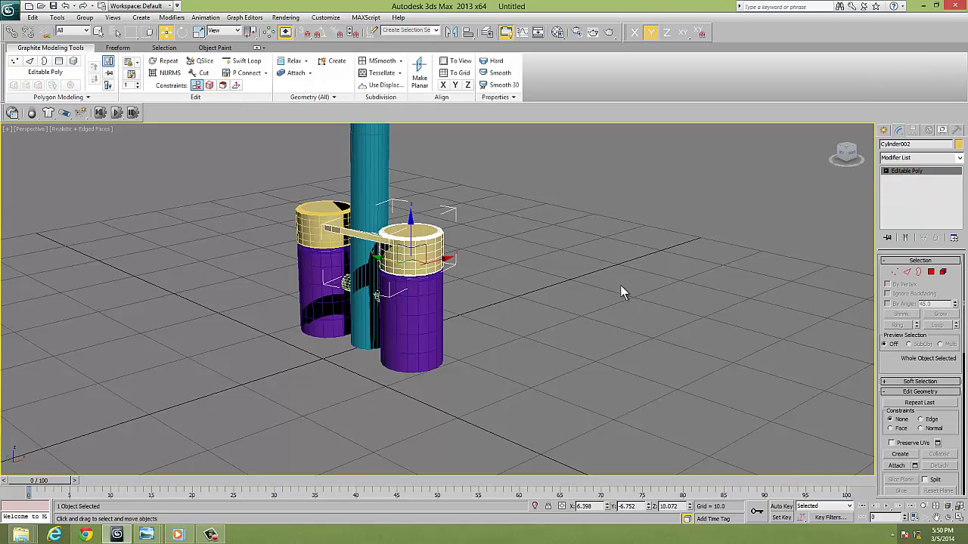
mouse_move(620, 286)
alt+middle_down()
mouse_move(623, 308)
mouse_move(534, 328)
mouse_move(149, 264)
alt+middle_up()
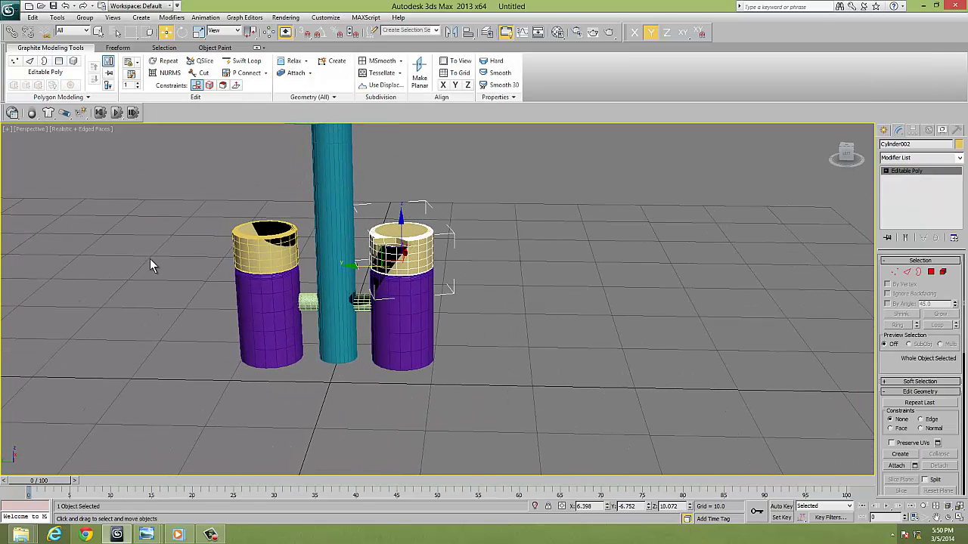
click(251, 248)
click(355, 215)
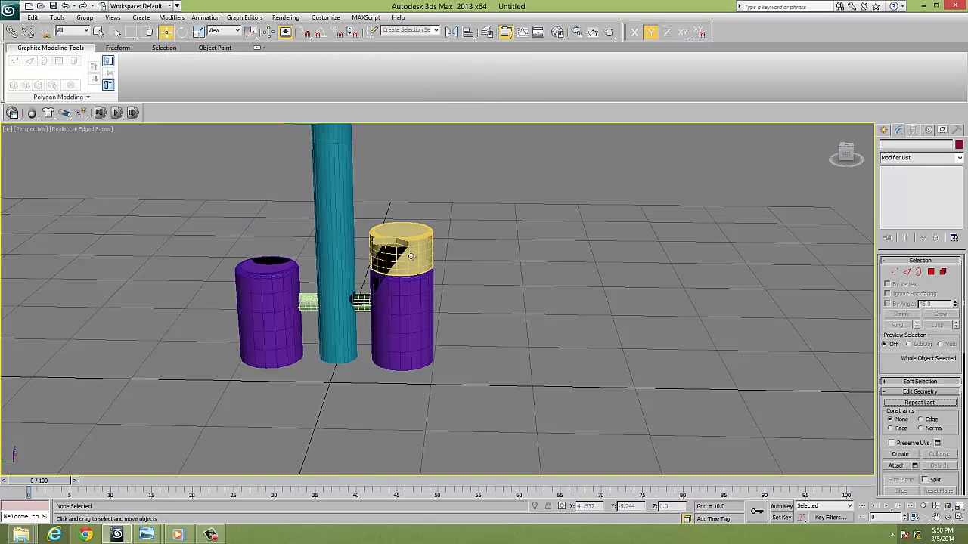
click(385, 255)
click(250, 261)
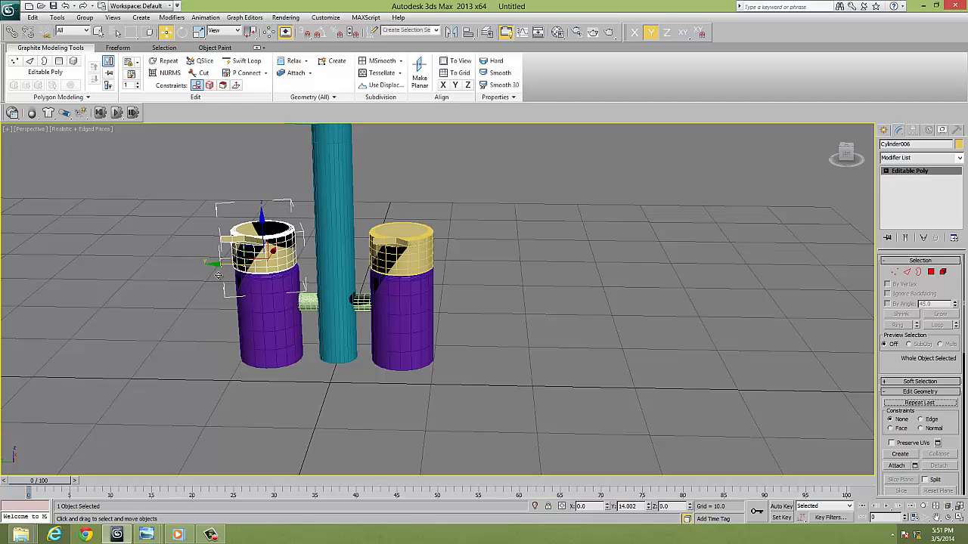
shift+drag(216, 274, 328, 270)
click(483, 310)
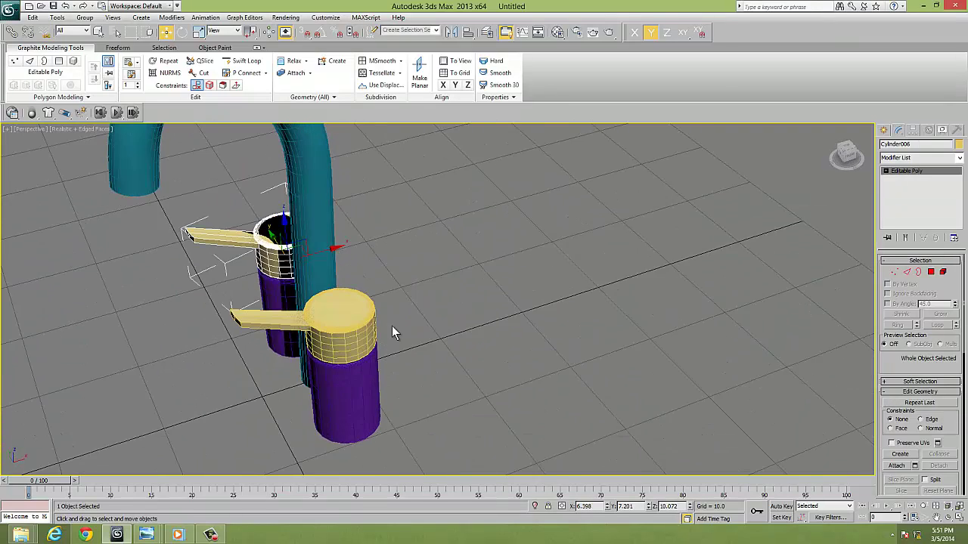
- Move the six vertices at the copied handle's end in Vertex mode
alt+middle_drag(362, 325, 352, 335)
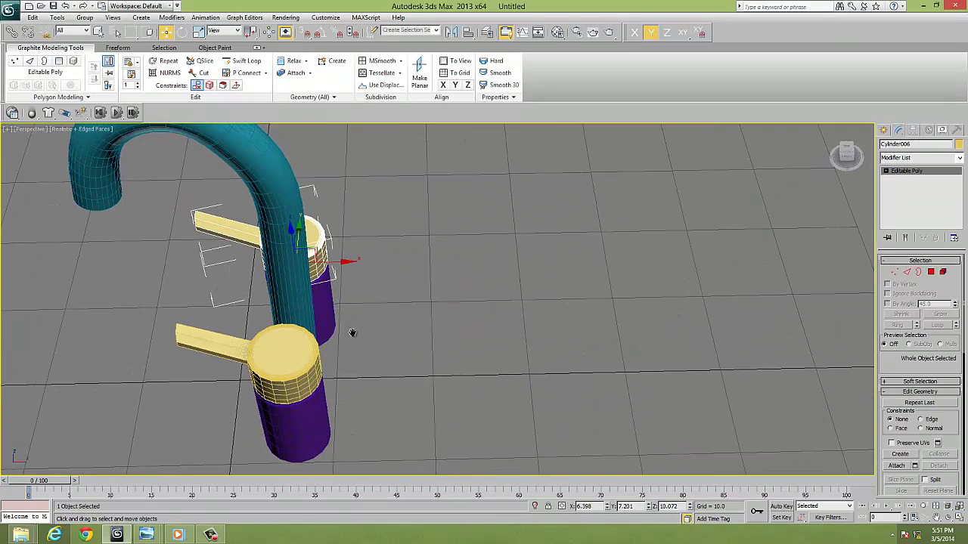
click(893, 272)
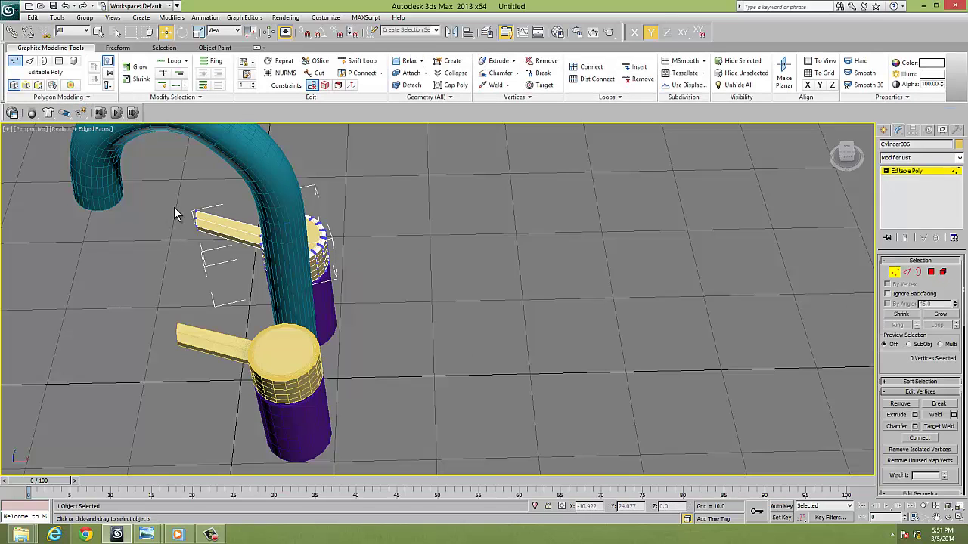
drag(214, 253, 178, 201)
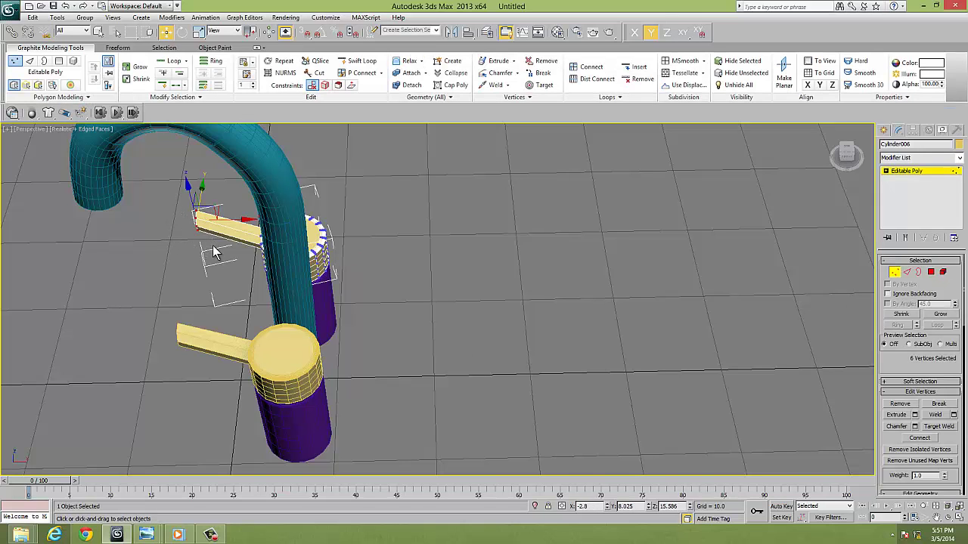
click(198, 31)
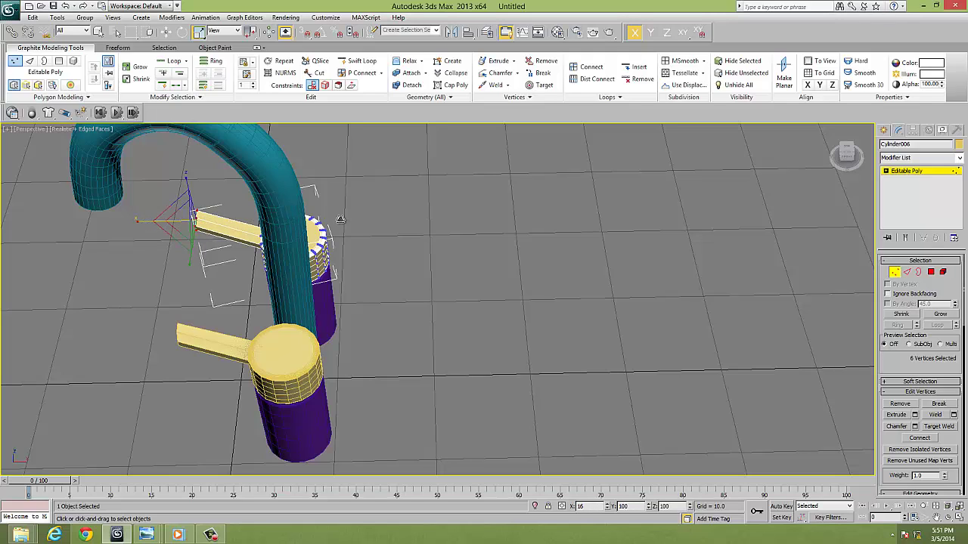
click(907, 171)
key(r)
click(295, 374)
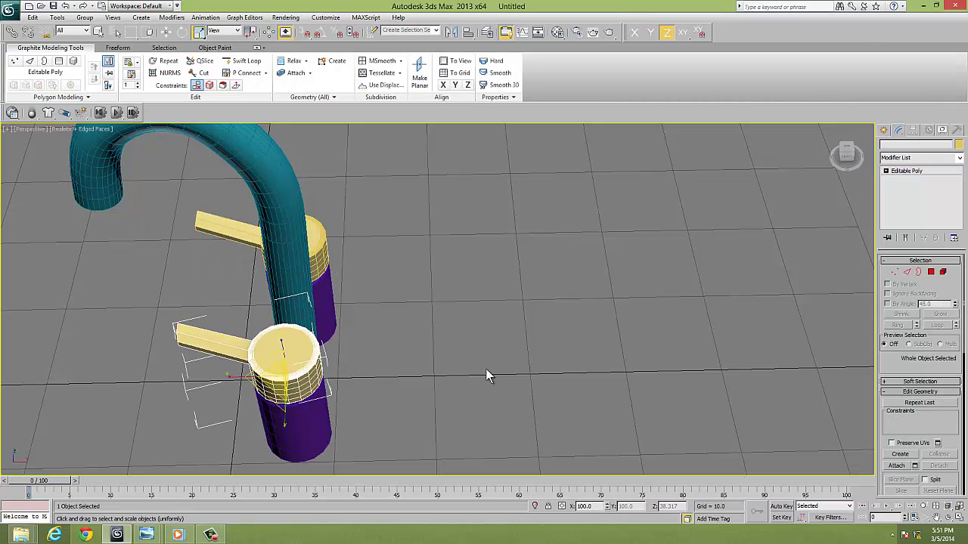
- Scale the six vertices at the front handle's tip, then return to object level
click(895, 272)
drag(207, 364, 205, 362)
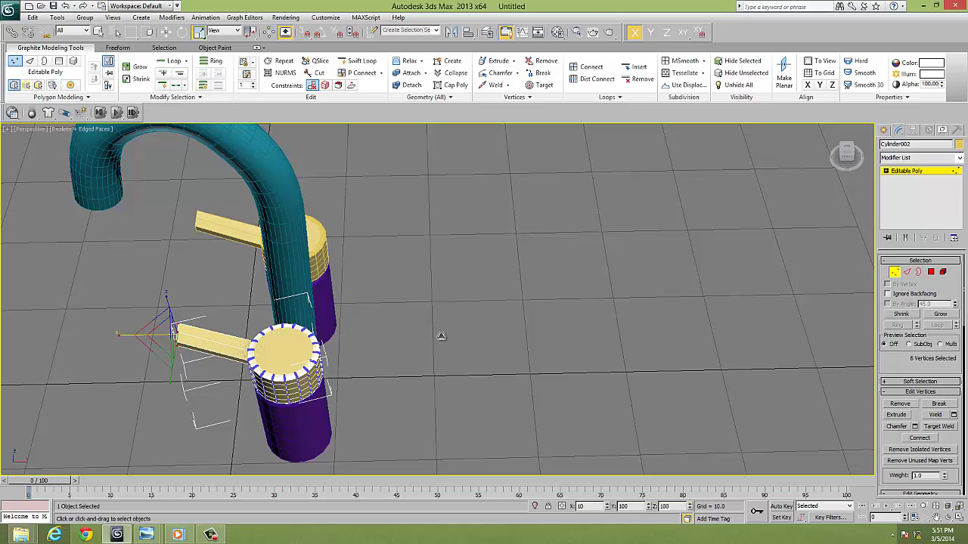
key(r)
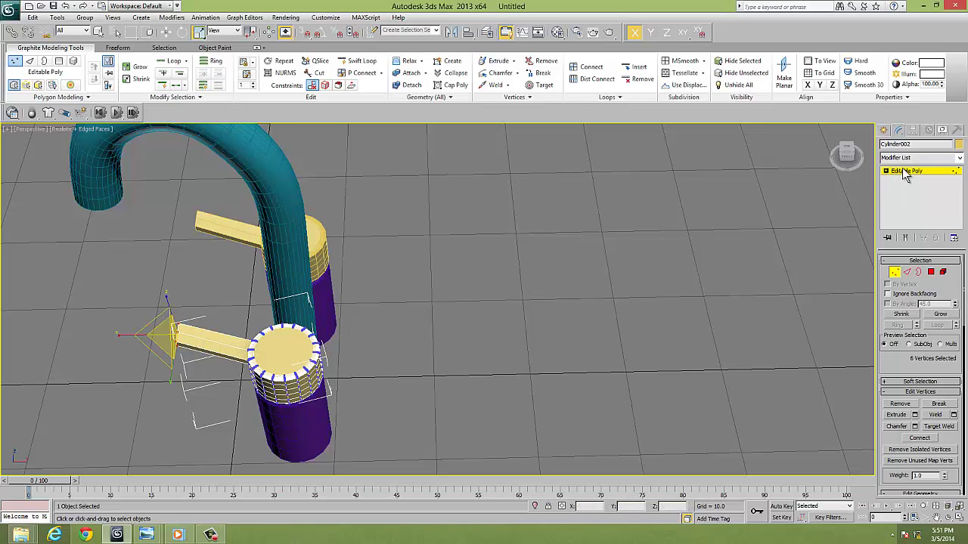
click(907, 172)
- Reframe the view around the faucet and show the Standard Primitives creation list
mouse_move(410, 274)
alt+middle_down()
mouse_move(493, 232)
mouse_move(555, 231)
mouse_move(358, 316)
alt+middle_up()
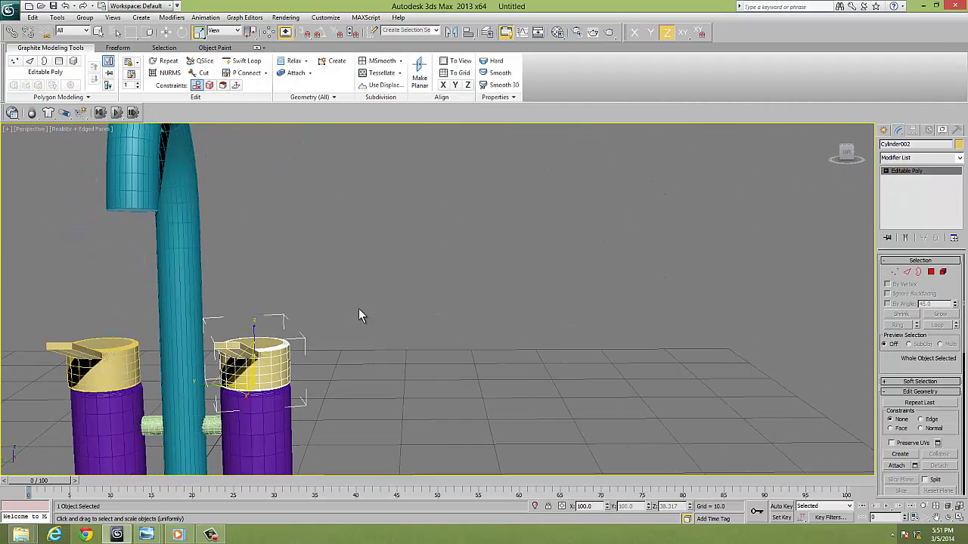
scroll(391, 272, down, 3)
scroll(375, 318, down, 3)
scroll(372, 329, down, 4)
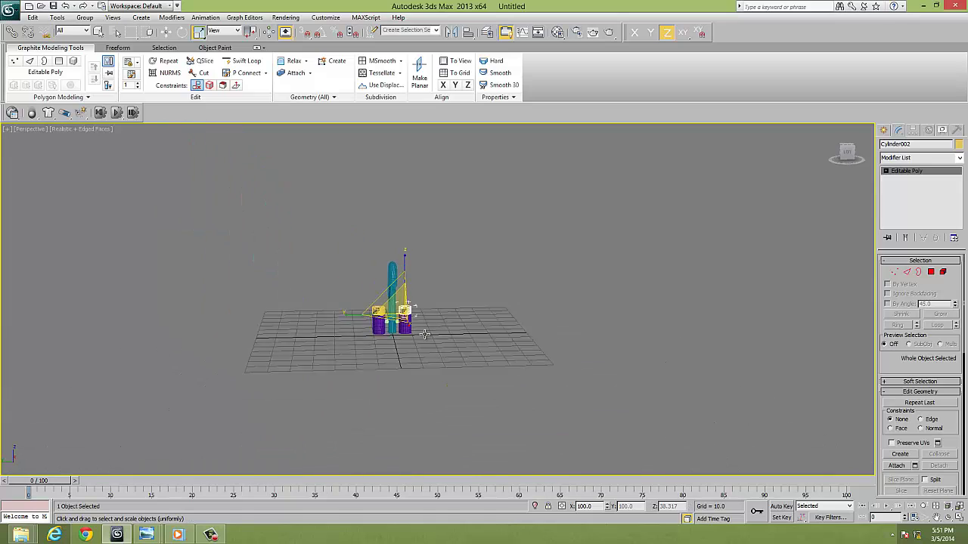
mouse_move(424, 334)
alt+middle_down()
mouse_move(409, 340)
mouse_move(453, 343)
mouse_move(426, 348)
mouse_move(414, 385)
mouse_move(455, 378)
mouse_move(443, 376)
alt+middle_up()
scroll(407, 340, up, 3)
scroll(406, 349, up, 2)
scroll(416, 385, down, 3)
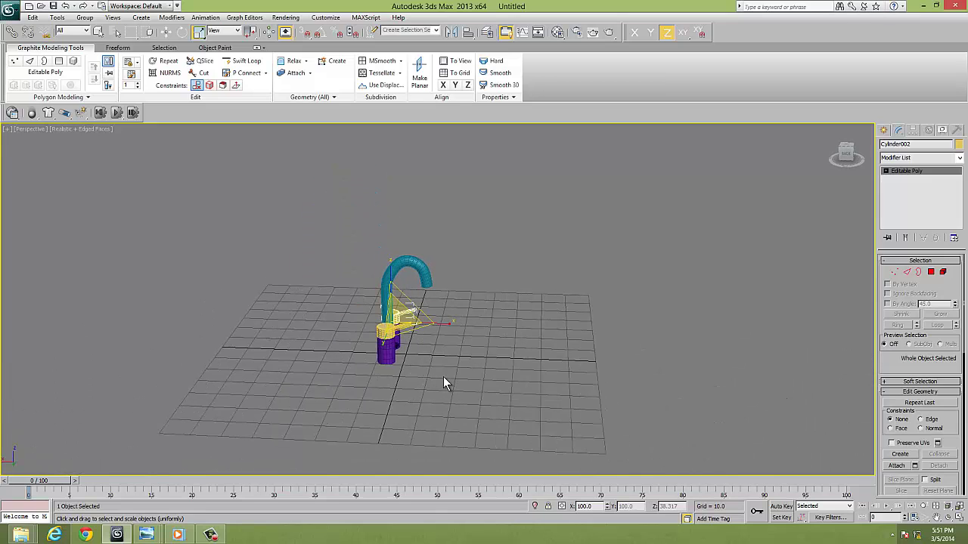
click(884, 130)
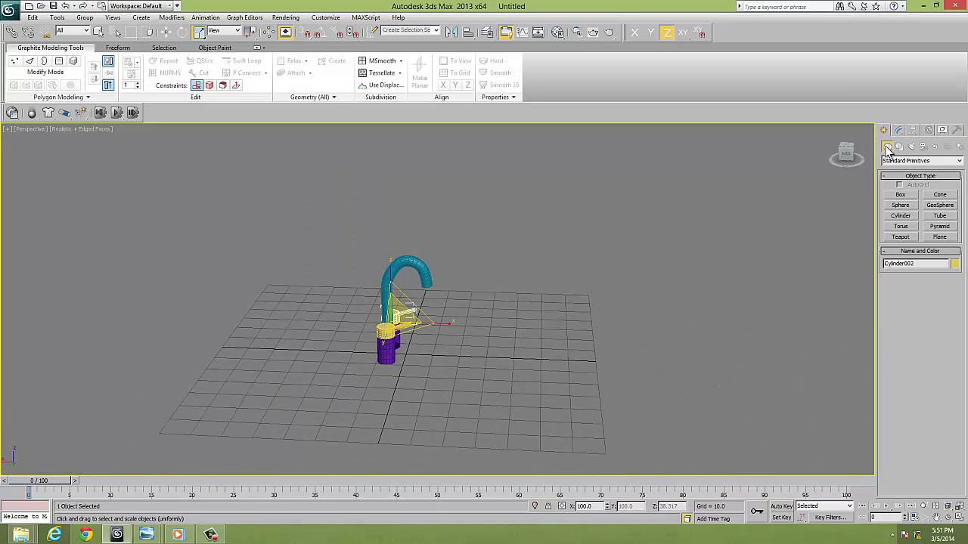
- Draw a box on the grid beside the faucet and set its Height to 7.27
click(900, 195)
drag(518, 358, 629, 443)
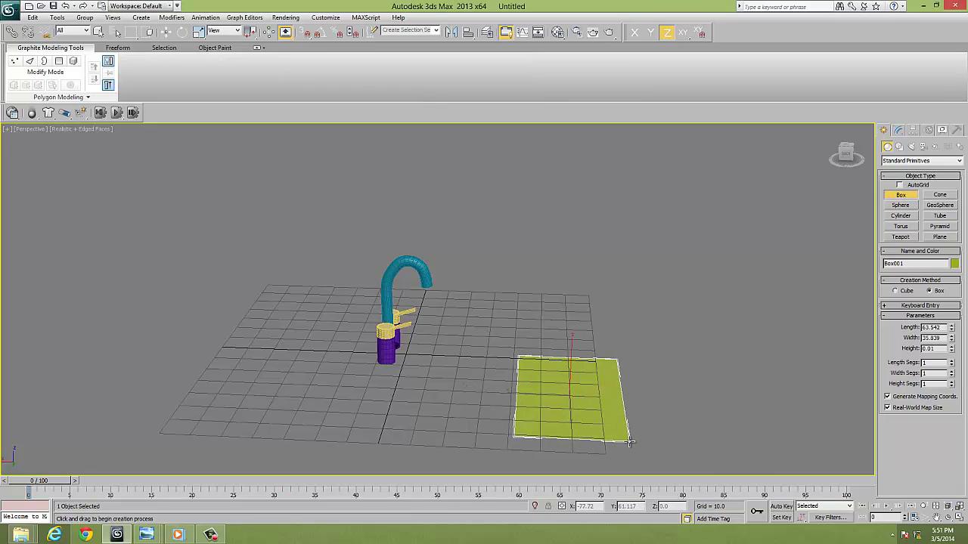
click(598, 364)
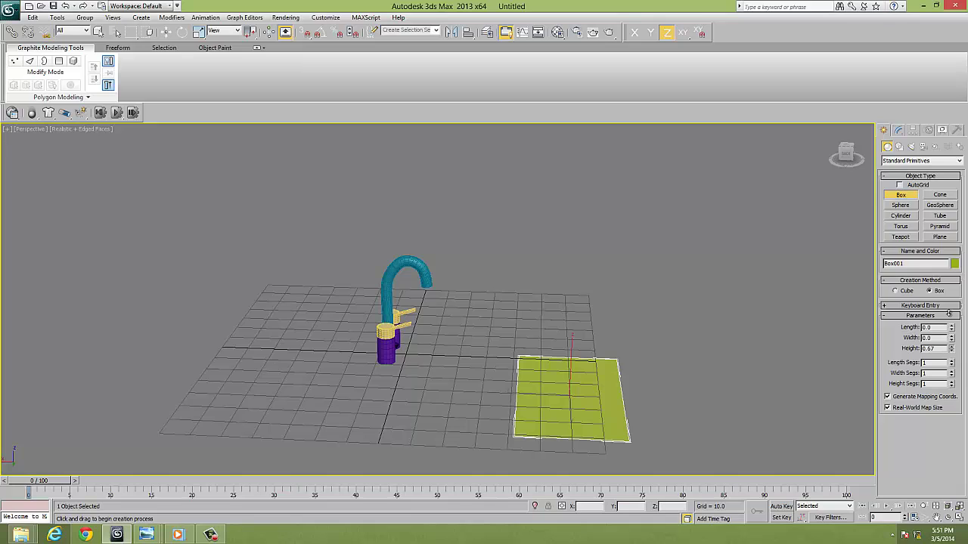
key(w)
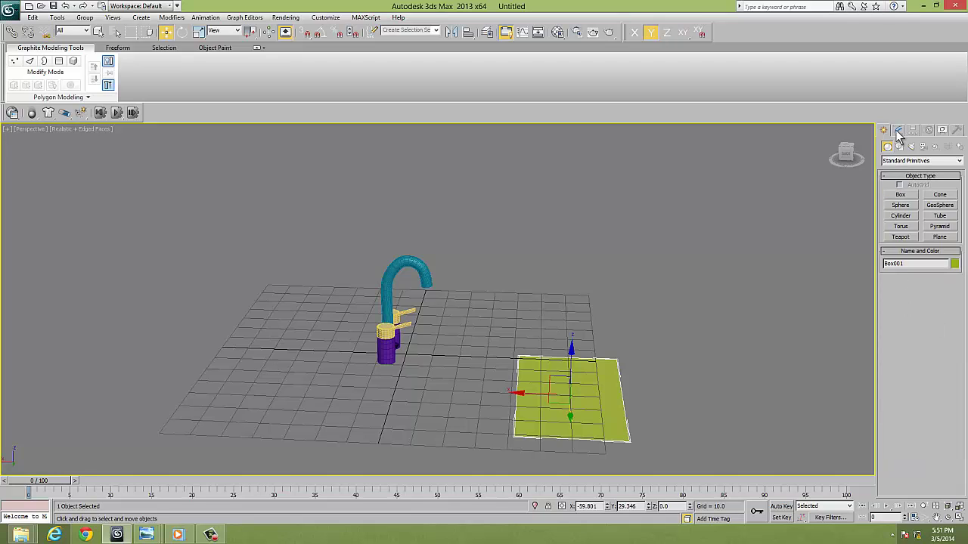
click(898, 130)
drag(952, 295, 952, 227)
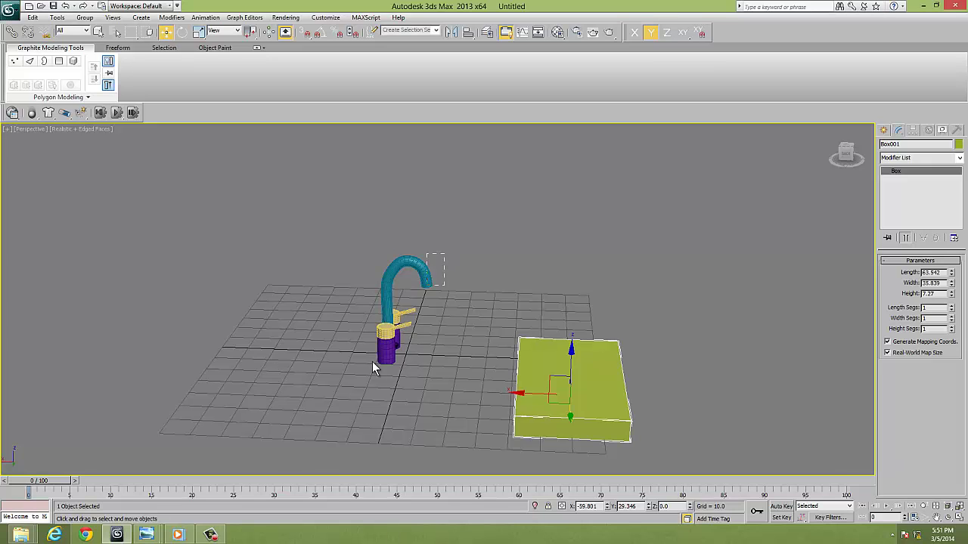
- Move all seven faucet parts onto the box's top surface and check it in Front view
mouse_move(372, 362)
mouse_down()
mouse_move(351, 370)
mouse_move(503, 339)
mouse_up()
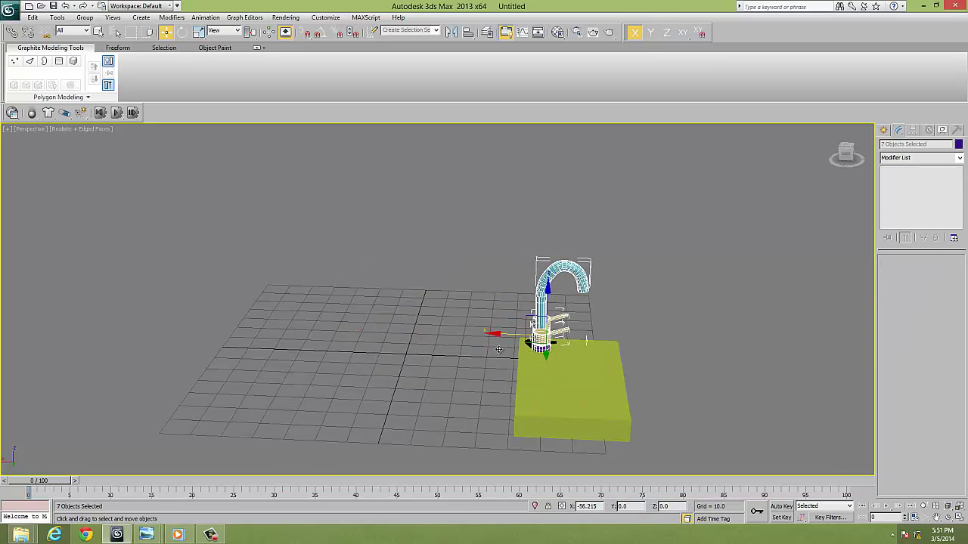
alt+middle_drag(504, 375, 591, 375)
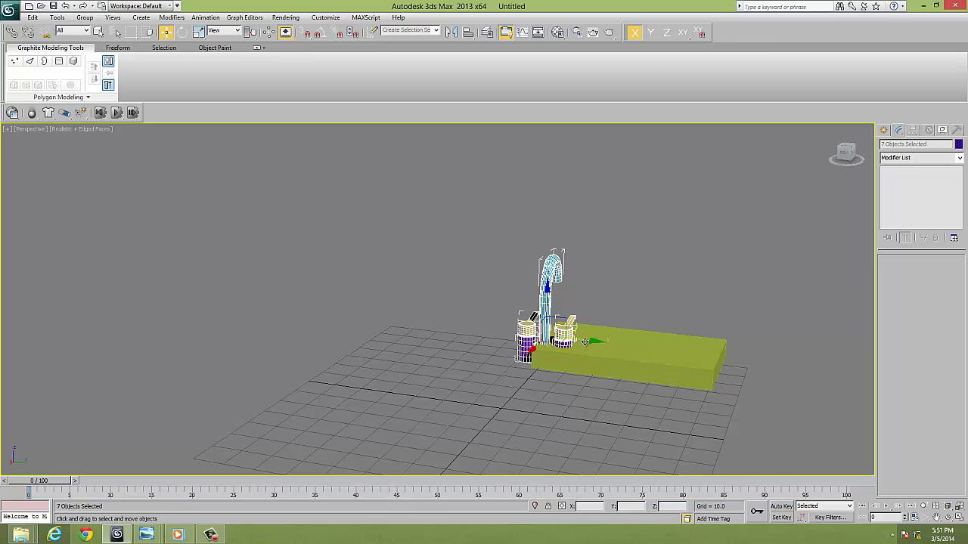
drag(584, 342, 610, 339)
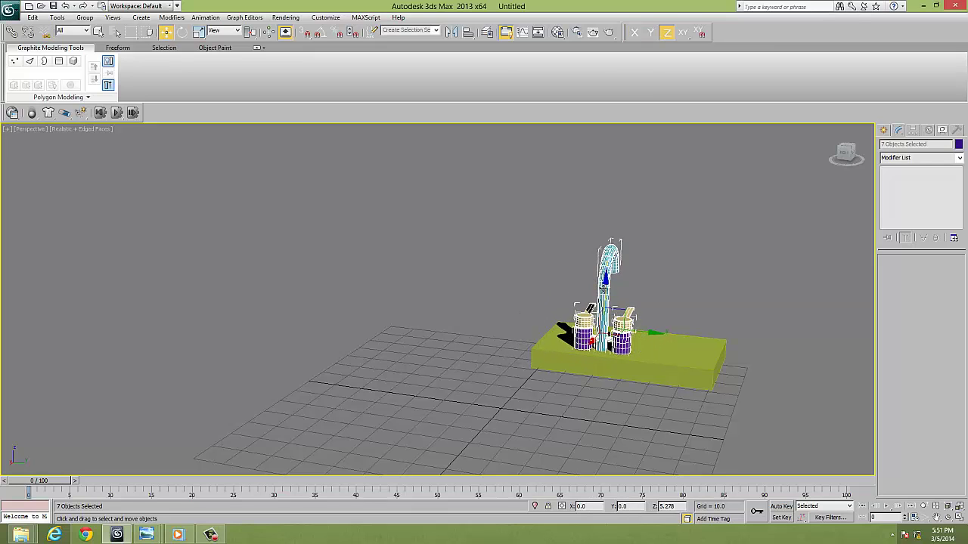
drag(610, 337, 609, 333)
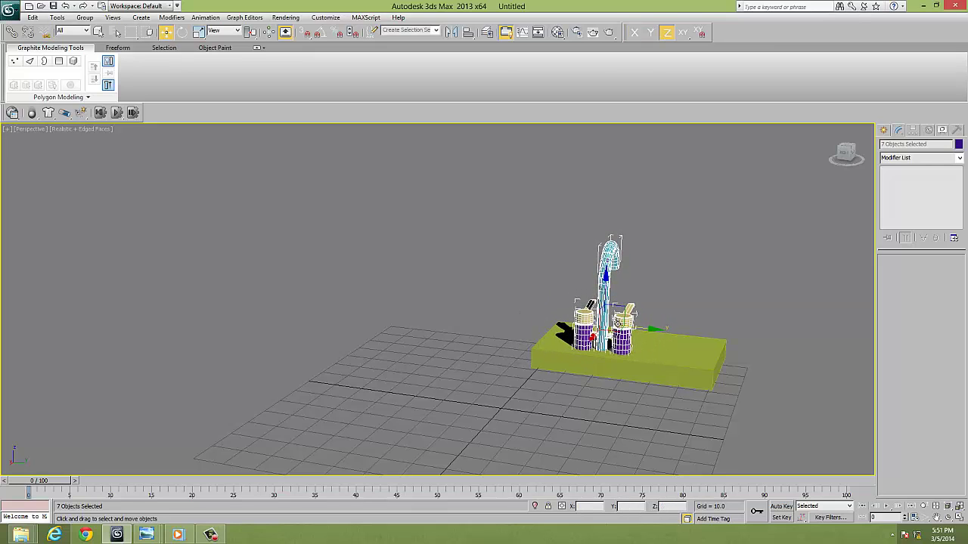
alt+middle_drag(484, 385, 532, 387)
middle_drag(420, 264, 414, 282)
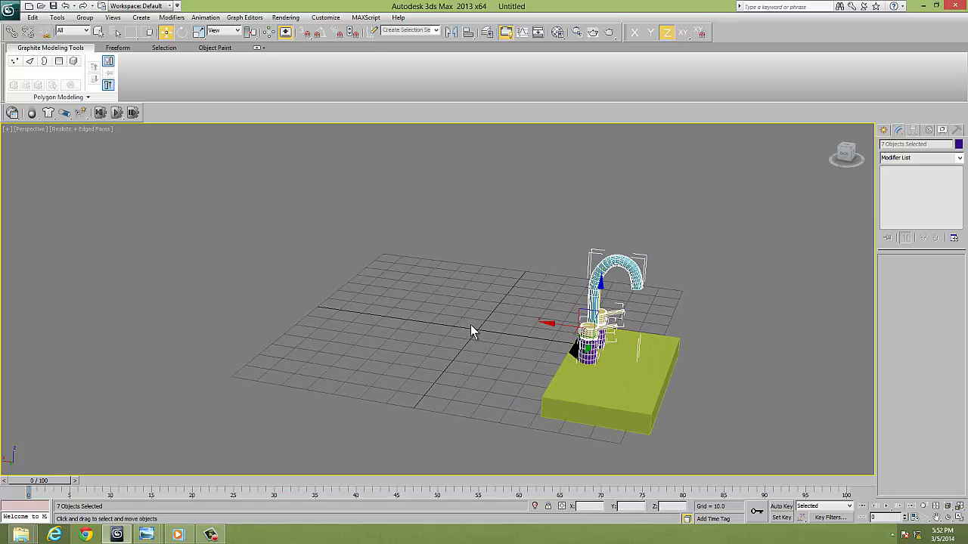
key(f)
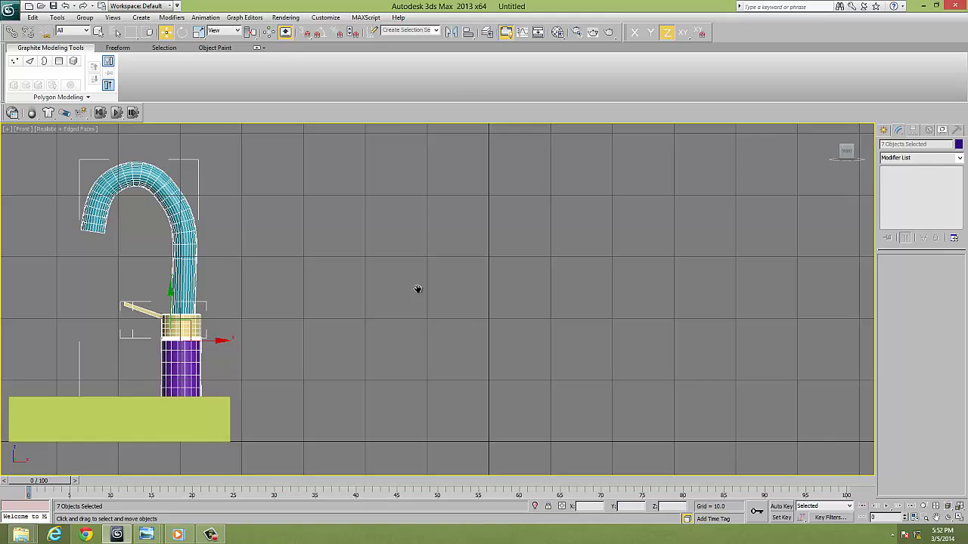
scroll(417, 290, down, 5)
middle_drag(497, 300, 495, 308)
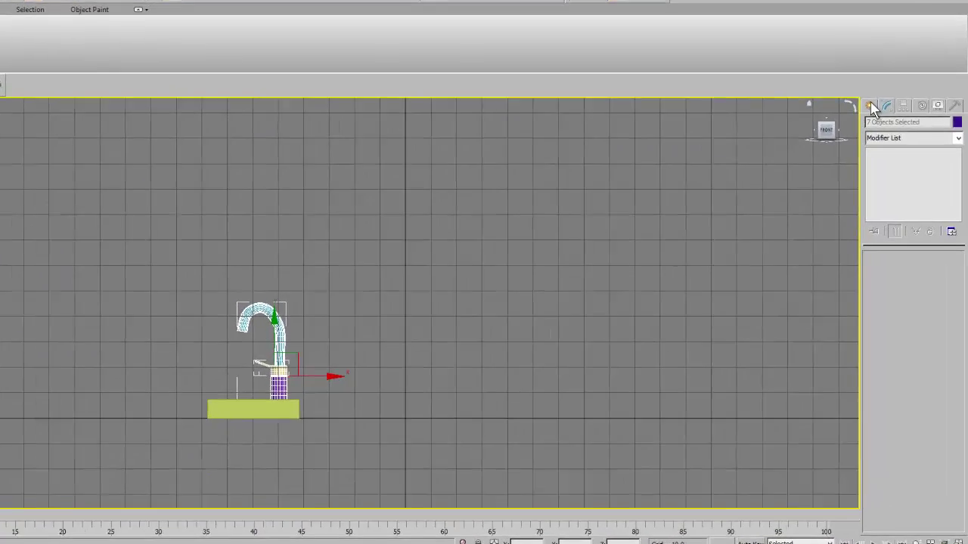
- Draw a three-point L-shaped line above the faucet in the Front view
click(883, 129)
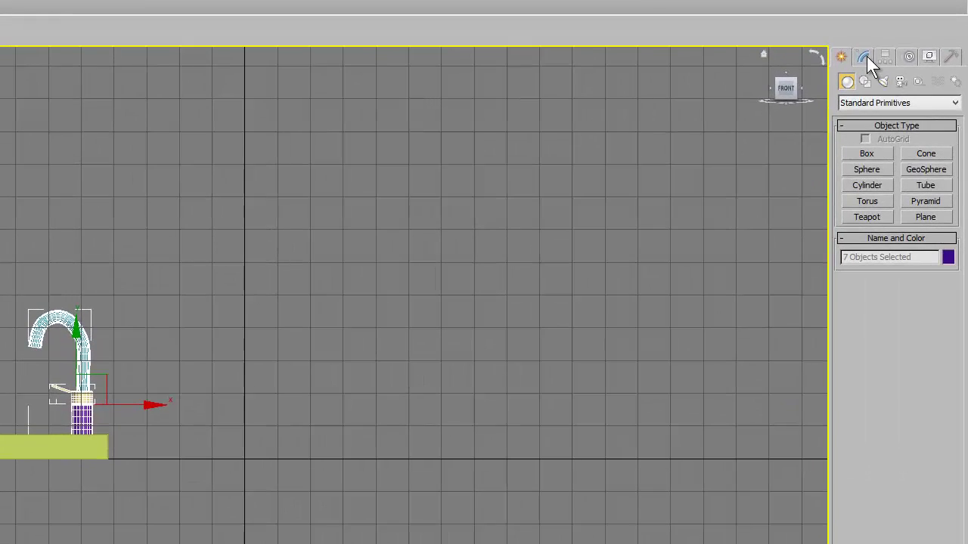
click(867, 57)
click(840, 59)
click(866, 83)
click(871, 163)
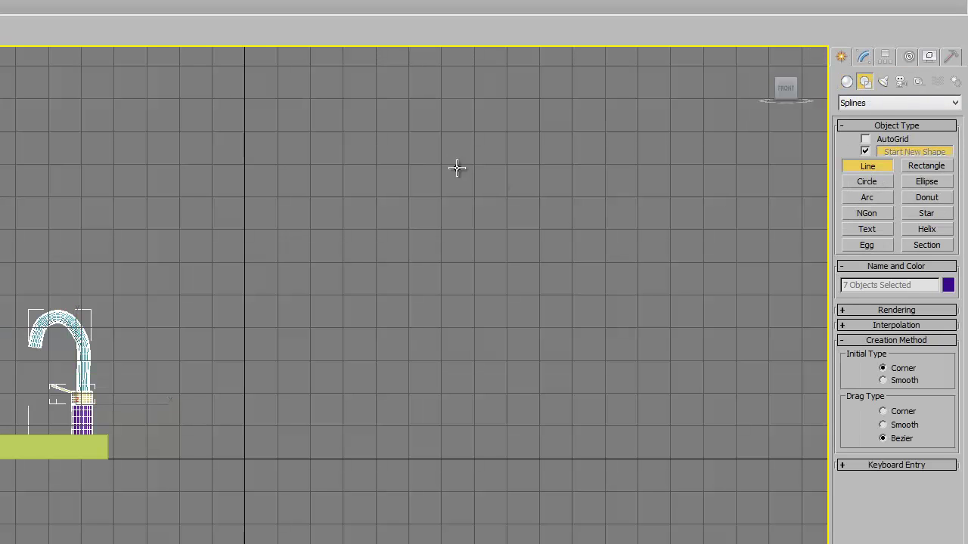
middle_drag(456, 167, 465, 202)
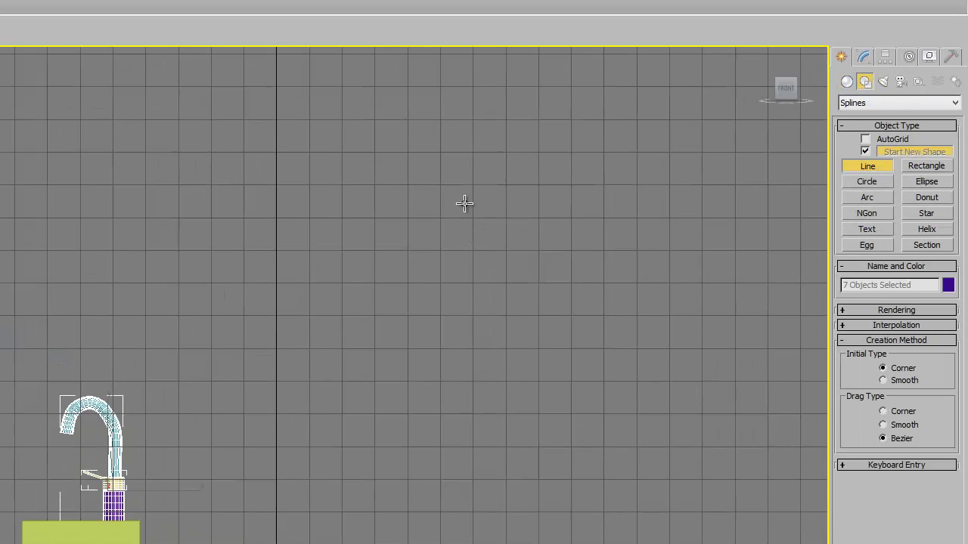
click(372, 87)
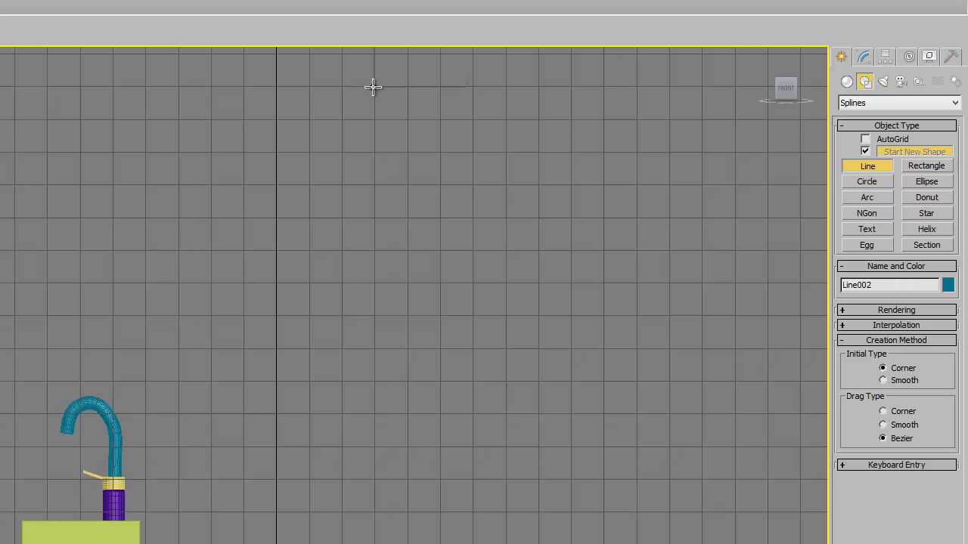
click(209, 87)
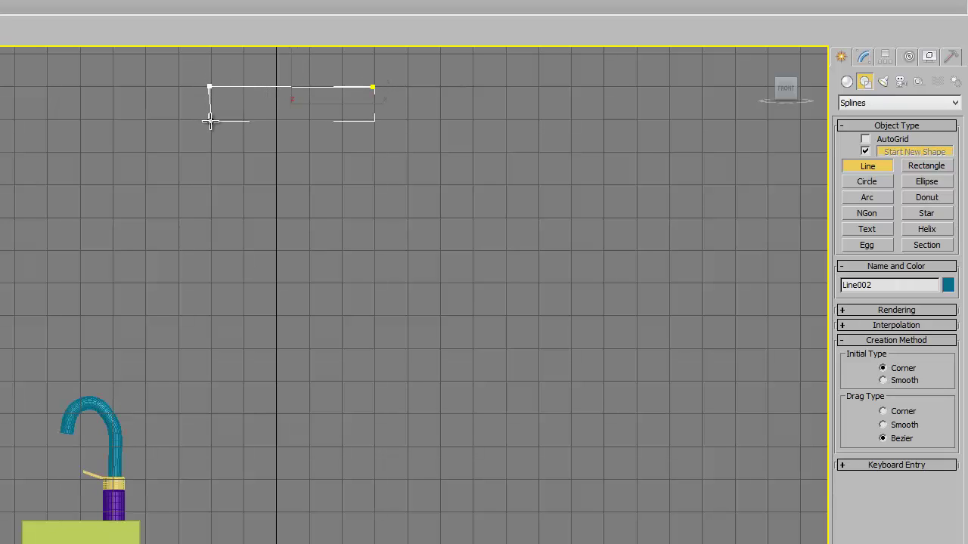
click(209, 121)
right_click(210, 121)
- Fillet the line's top-left corner vertex to round it
click(863, 55)
click(845, 118)
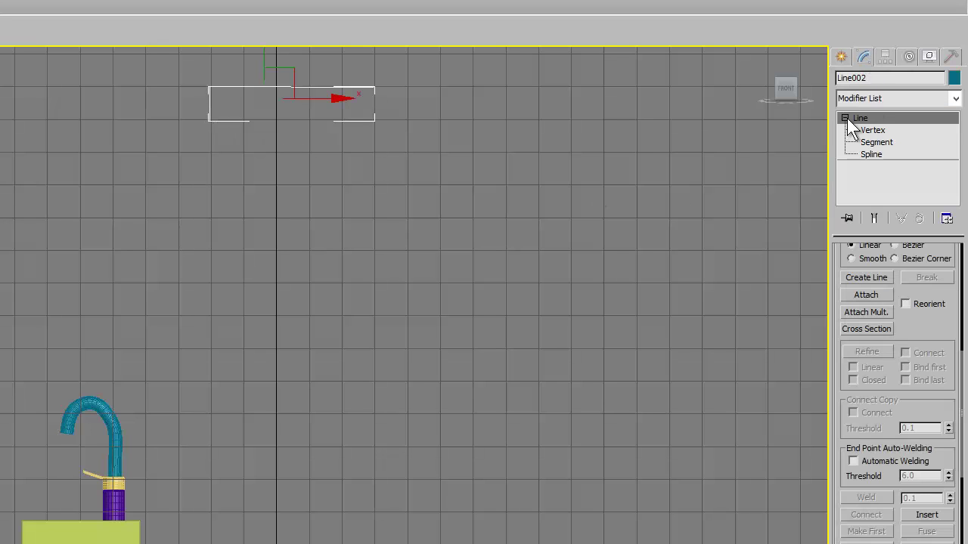
click(862, 130)
drag(214, 72, 190, 103)
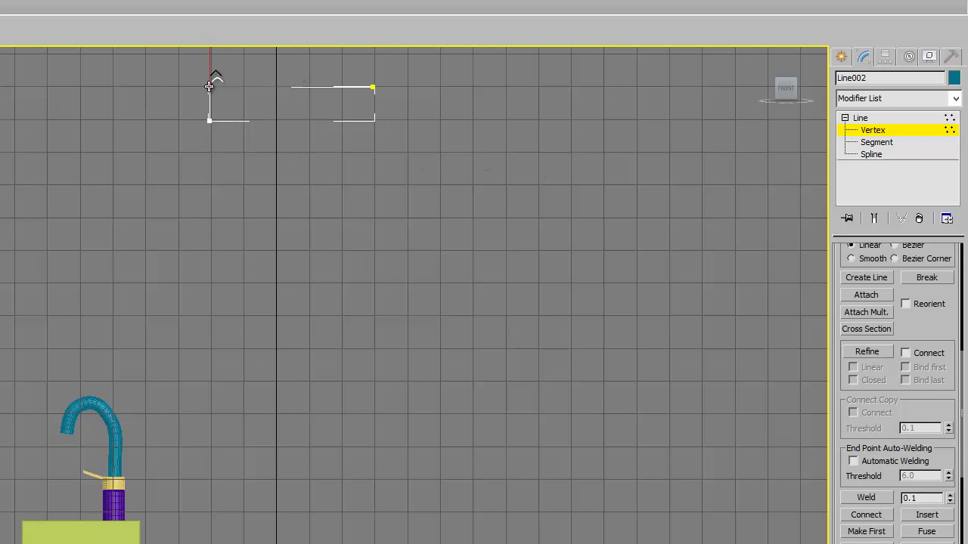
drag(215, 83, 215, 67)
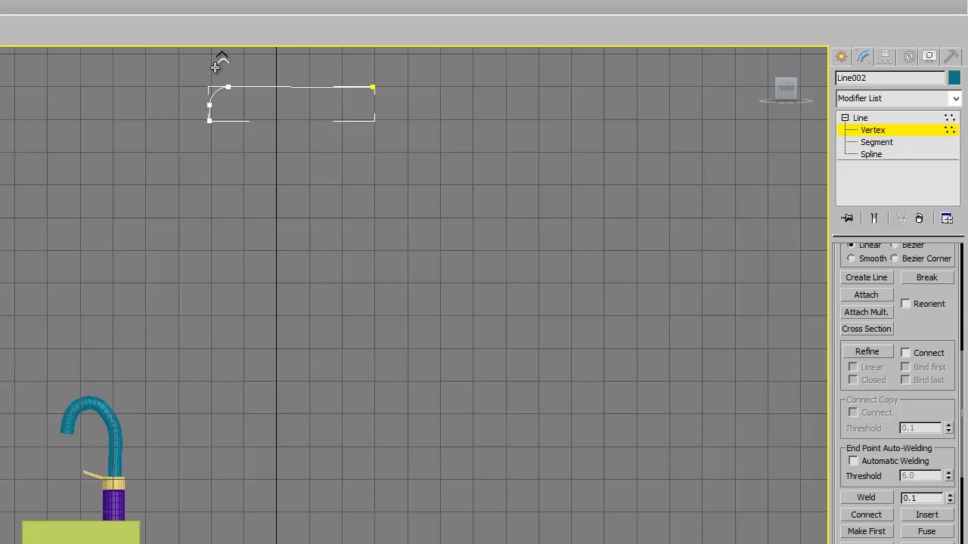
click(860, 118)
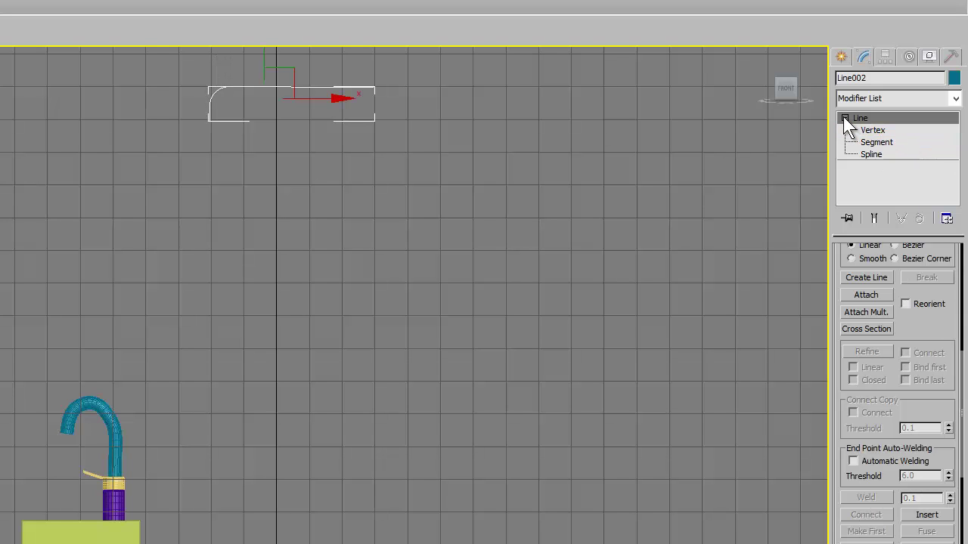
click(844, 118)
click(877, 100)
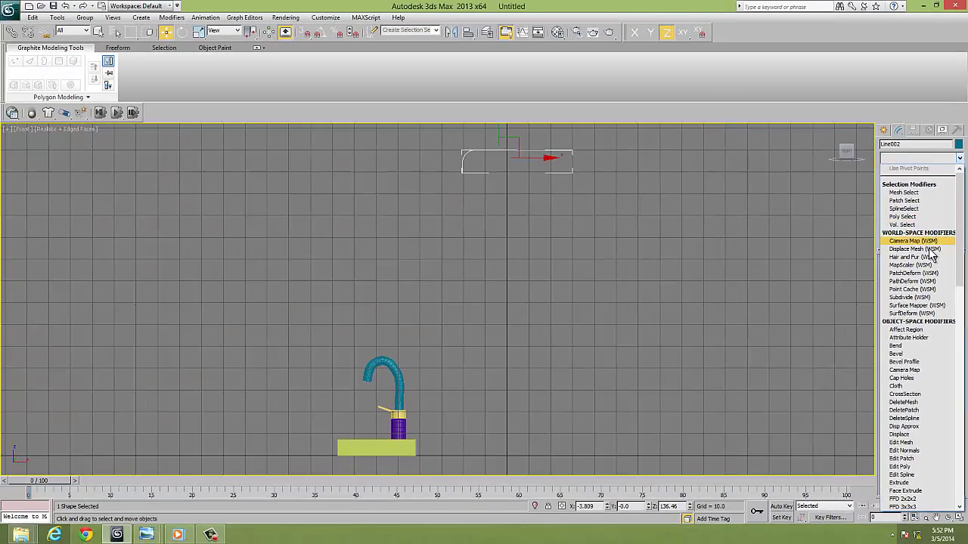
- Sweep Line002 with the Cylinder section (radius 3.0) into a bent pipe, viewed in Perspective
scroll(933, 270, down, 5)
scroll(933, 278, down, 5)
scroll(933, 278, down, 5)
scroll(930, 302, down, 10)
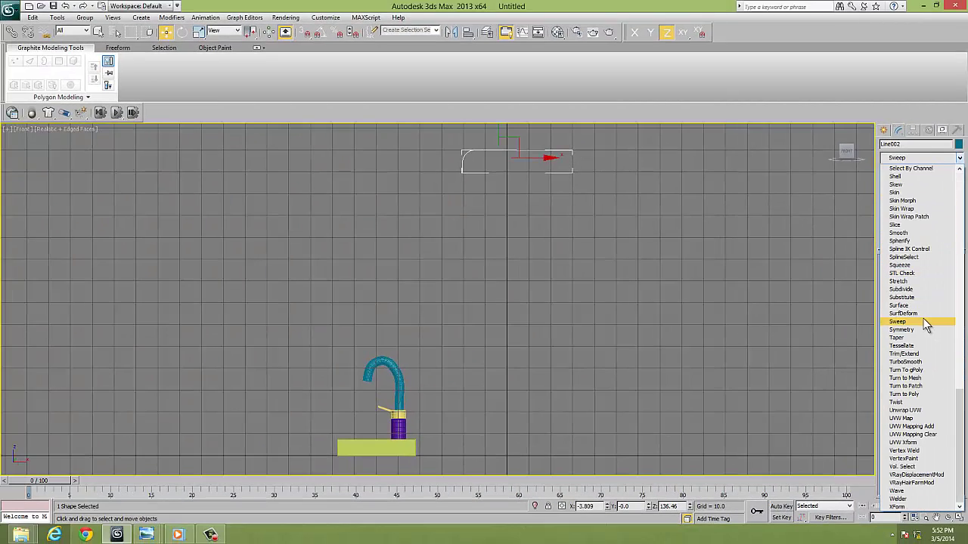
click(900, 322)
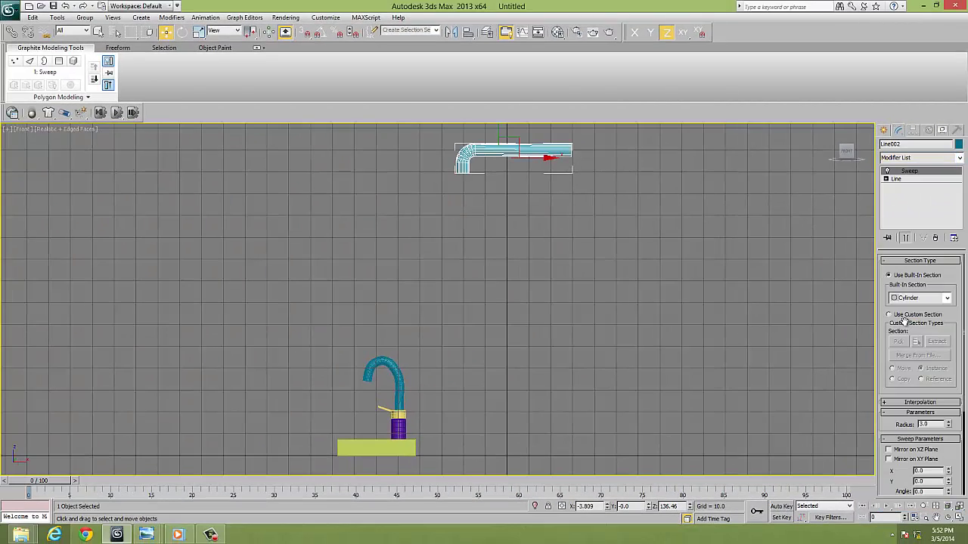
key(p)
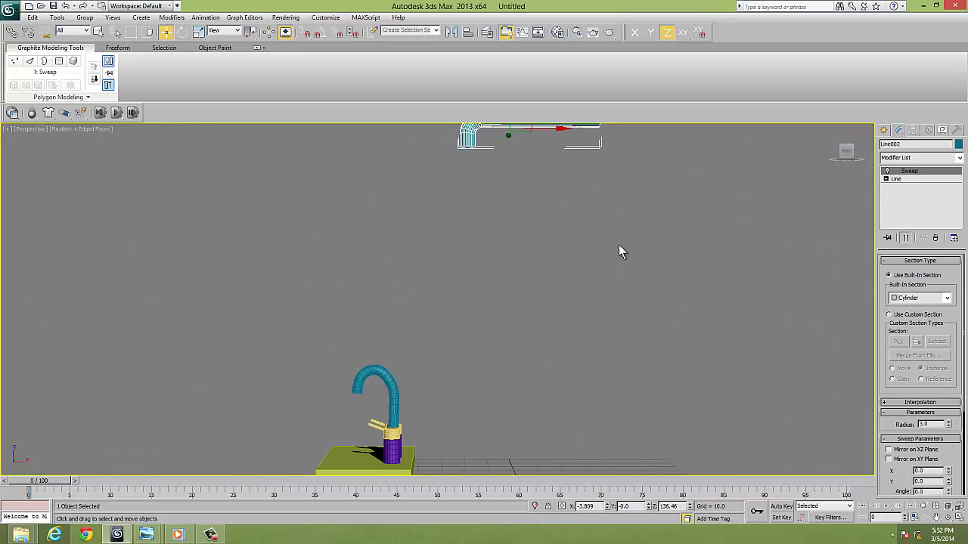
mouse_move(618, 252)
alt+middle_down()
mouse_move(493, 305)
mouse_move(506, 258)
alt+middle_up()
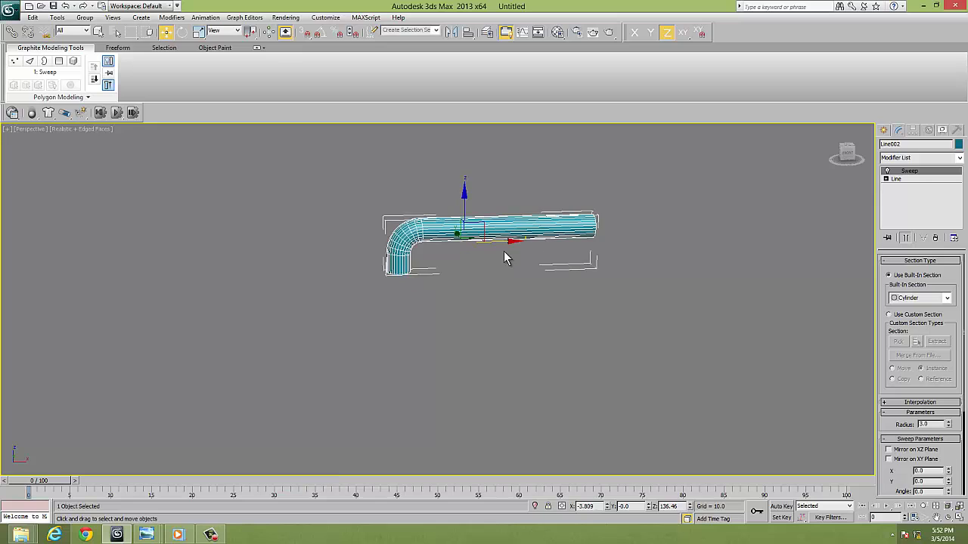
right_click(511, 238)
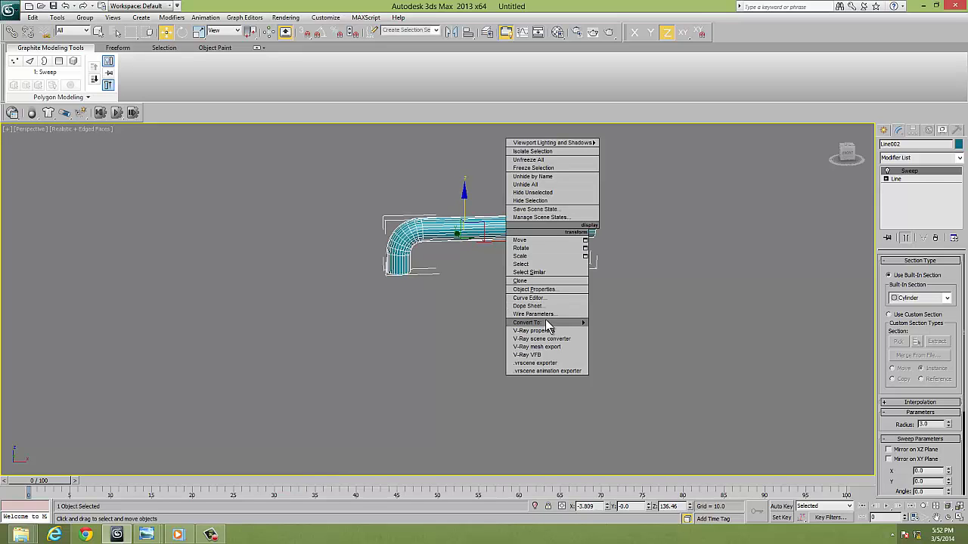
- Convert the tube to Editable Poly and bevel its round end face about 1 high
click(616, 330)
alt+middle_drag(616, 318, 581, 278)
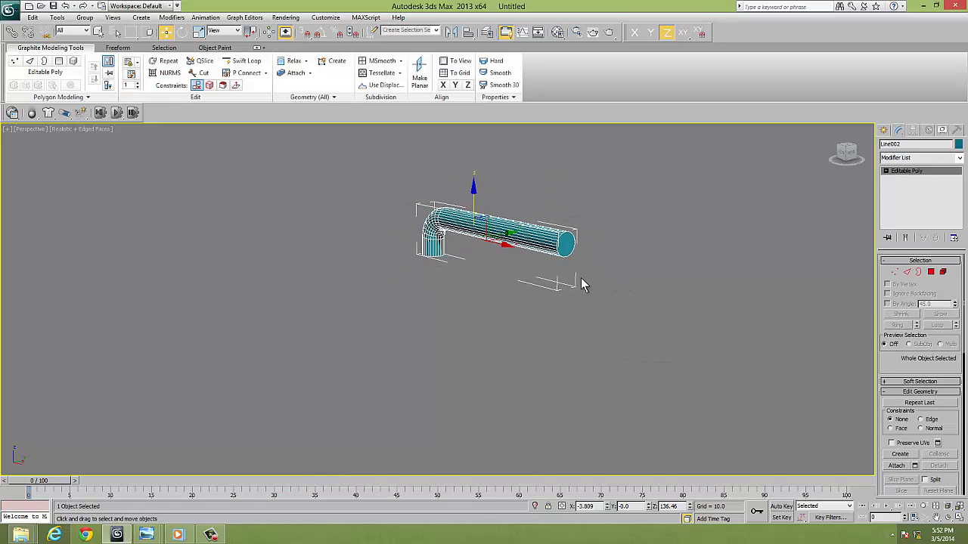
click(931, 272)
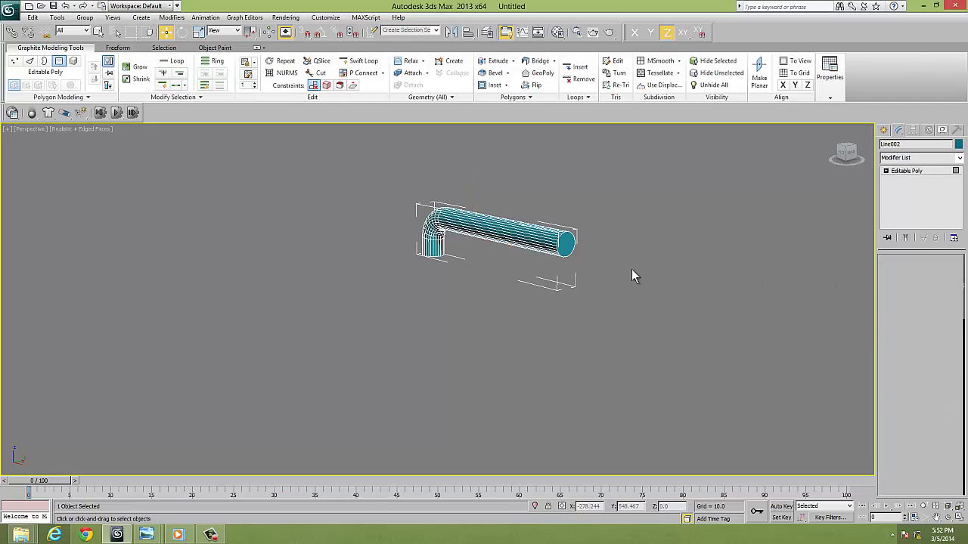
click(568, 244)
click(915, 427)
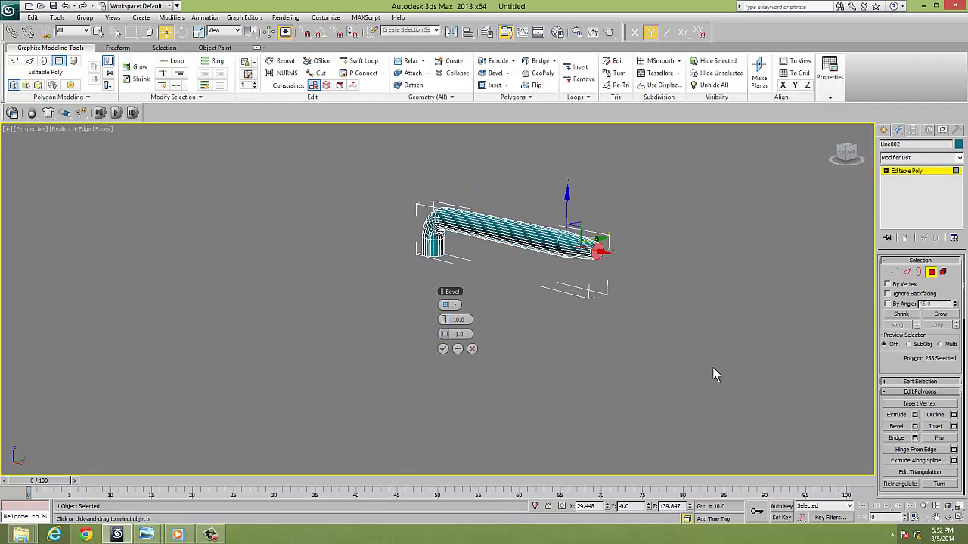
mouse_move(444, 320)
mouse_down()
mouse_move(416, 341)
mouse_move(444, 326)
mouse_up()
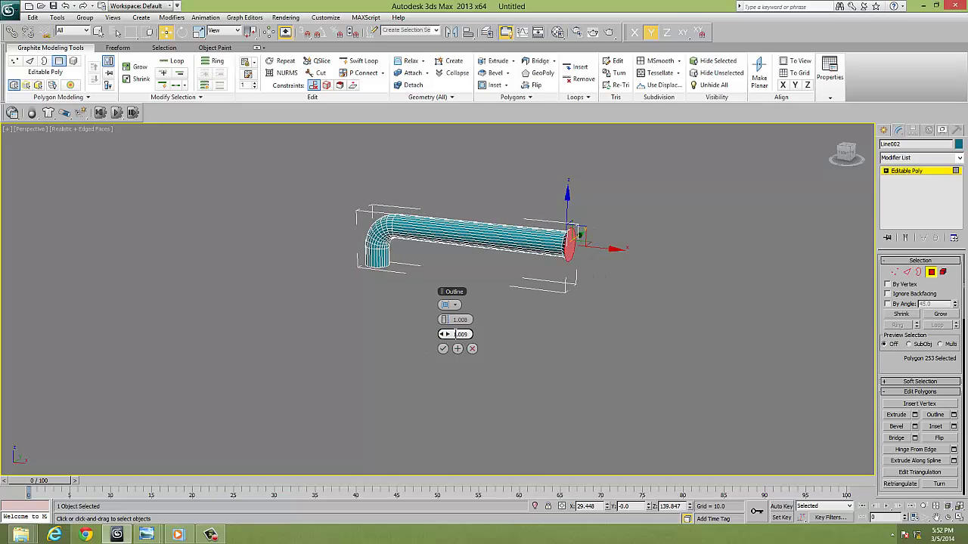
alt+middle_drag(502, 330, 500, 330)
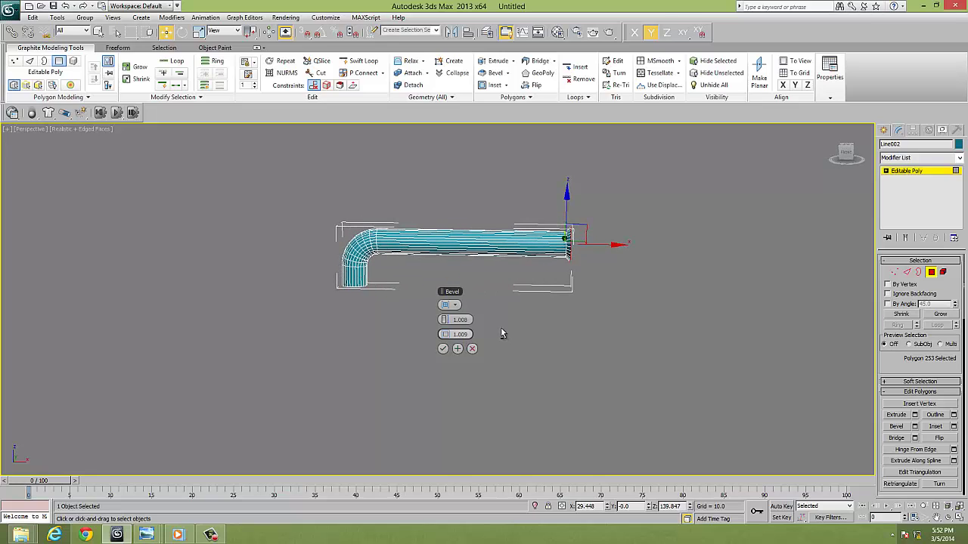
click(444, 348)
- Extrude the end face about 9.6 and reselect the pipe's end cap
click(914, 415)
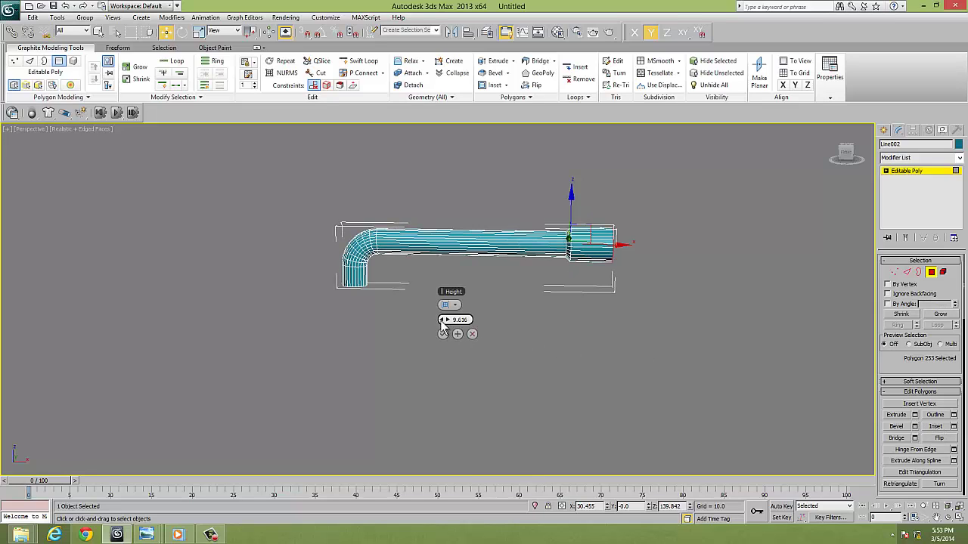
drag(444, 321, 445, 319)
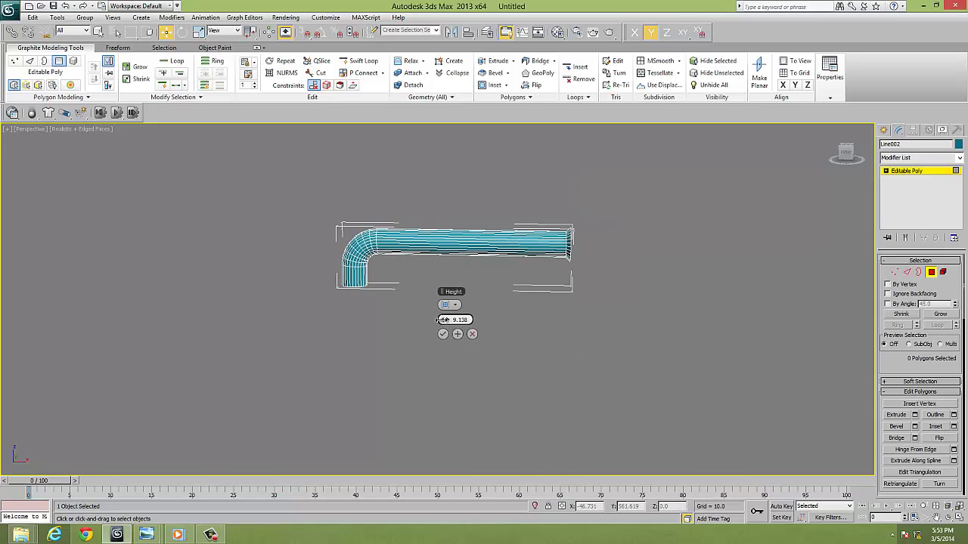
click(474, 334)
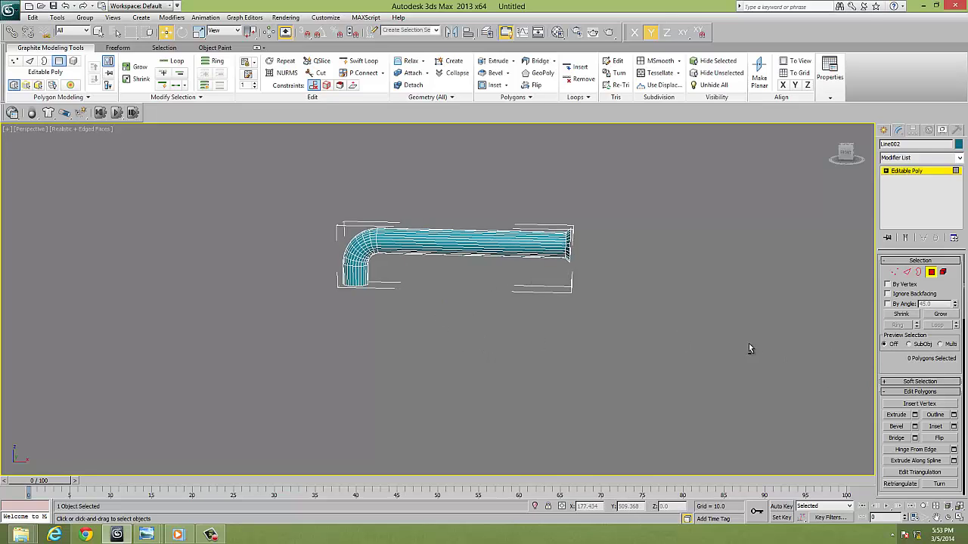
alt+middle_drag(748, 344, 648, 318)
click(545, 260)
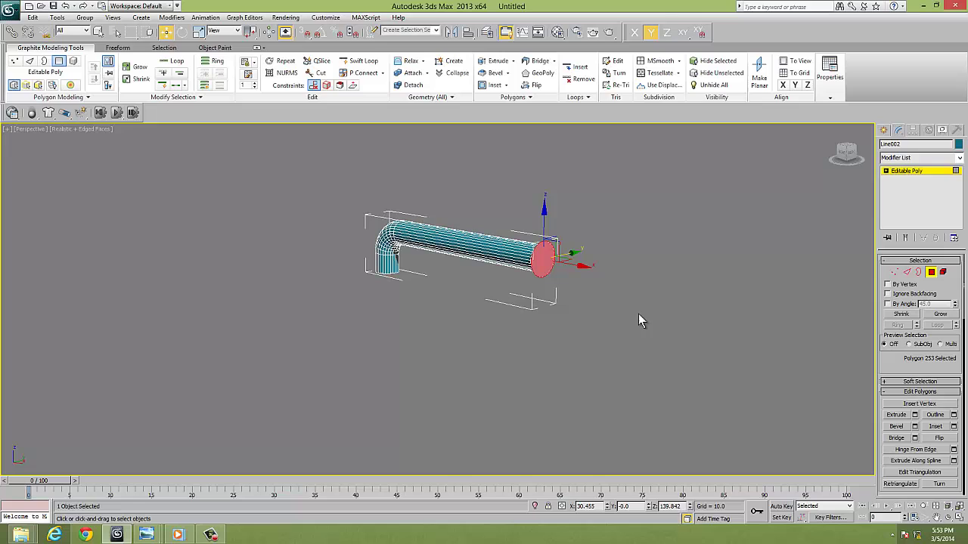
- Extrude the end face about 1.8, then bevel it about 0.6 high
click(915, 415)
mouse_move(772, 378)
alt+middle_down()
mouse_move(817, 373)
mouse_move(724, 360)
alt+middle_up()
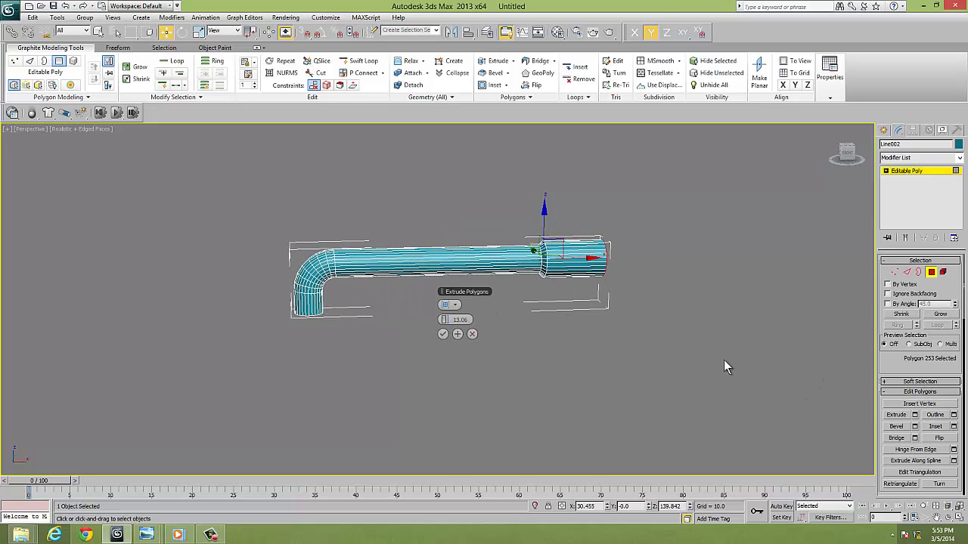
drag(444, 320, 384, 317)
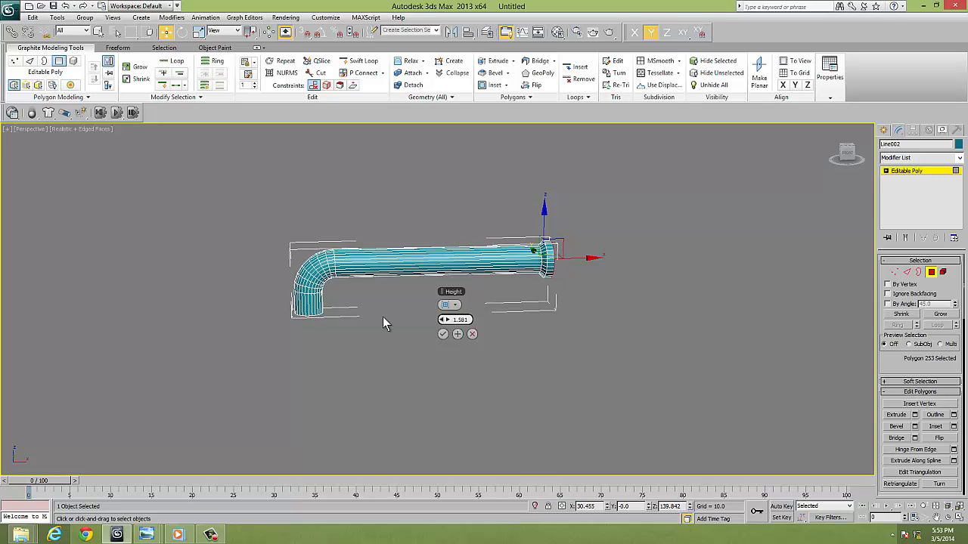
click(443, 335)
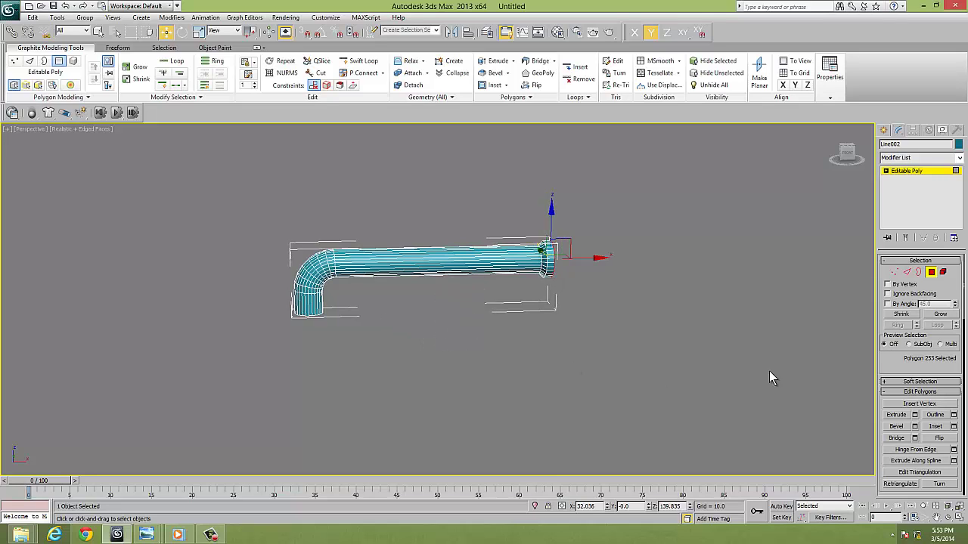
click(915, 427)
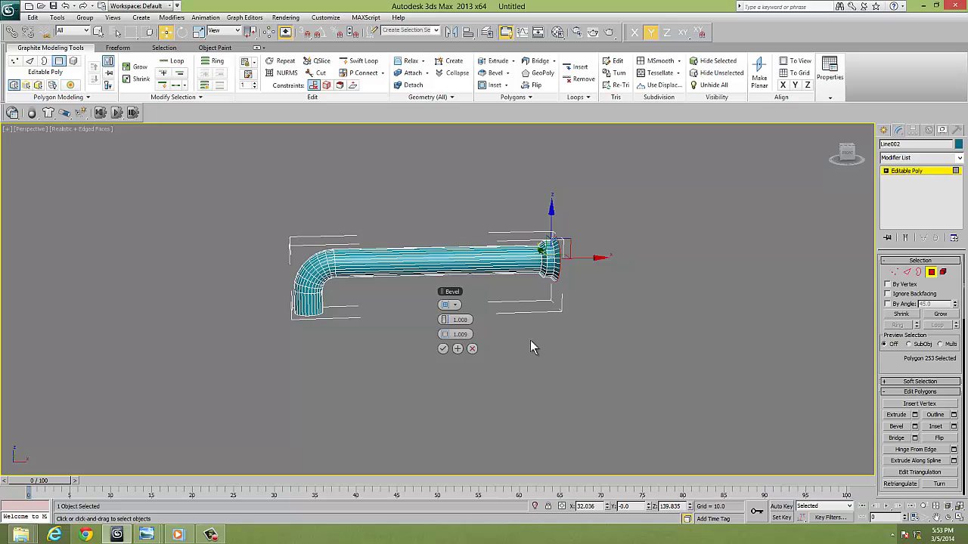
mouse_move(445, 320)
mouse_down()
mouse_move(435, 334)
mouse_move(446, 321)
mouse_up()
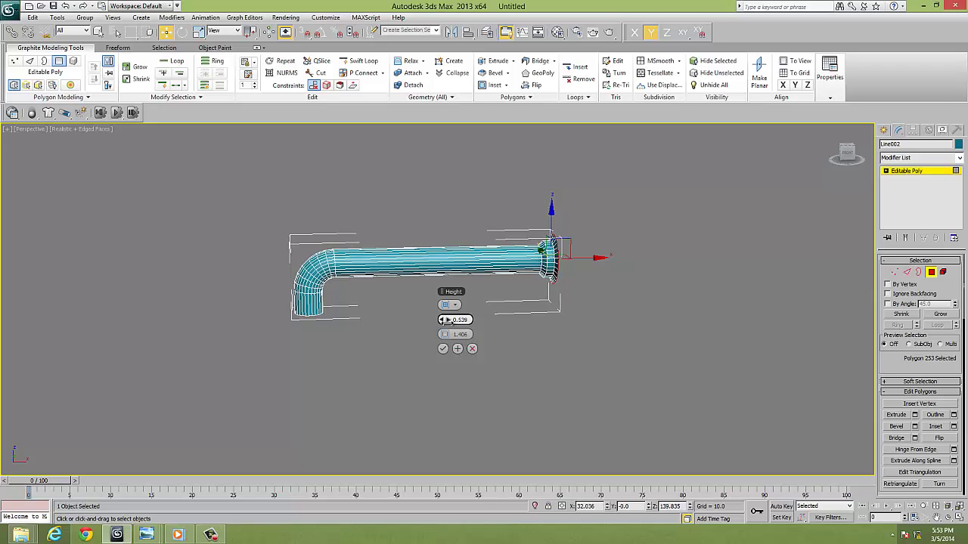
click(444, 350)
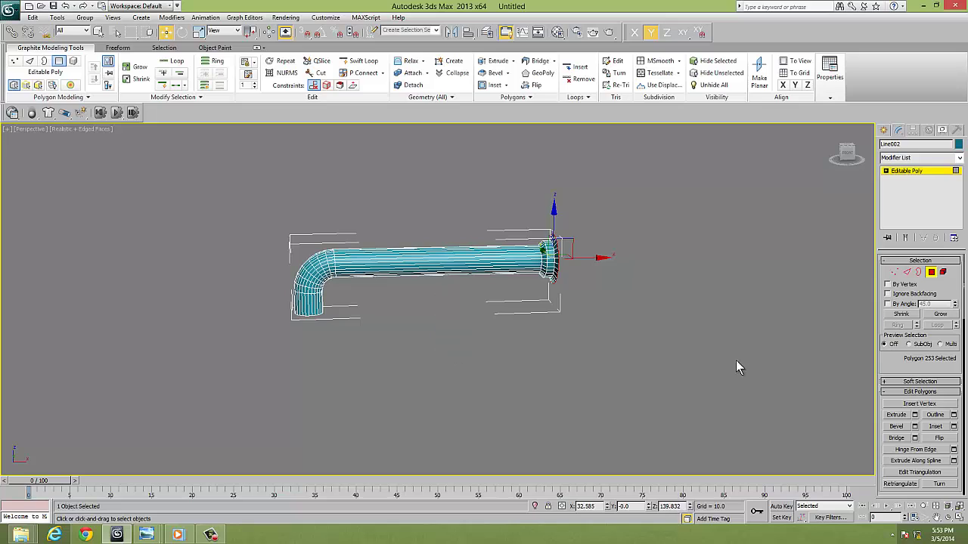
- Add another extrusion, a bevel of about 0.262, and a final extrusion to finish the flange
click(915, 415)
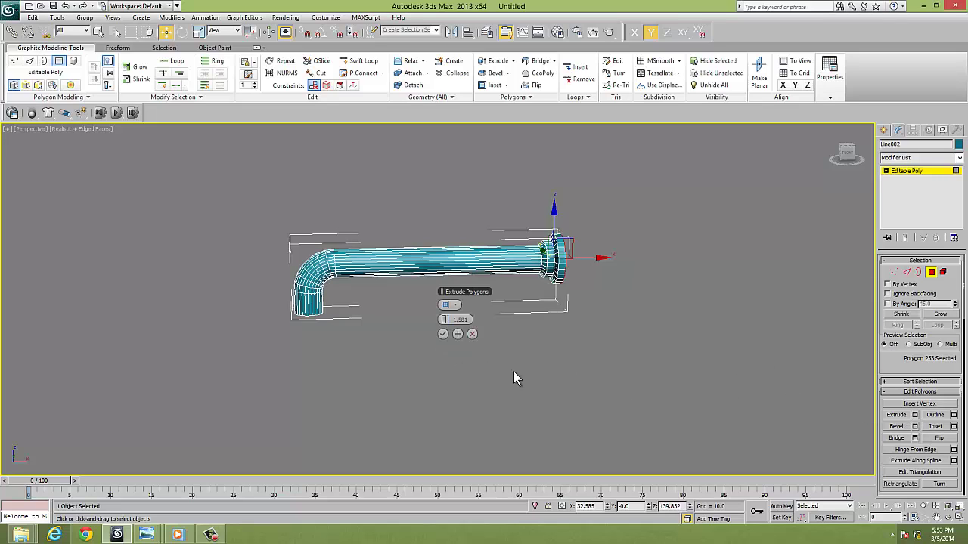
click(443, 334)
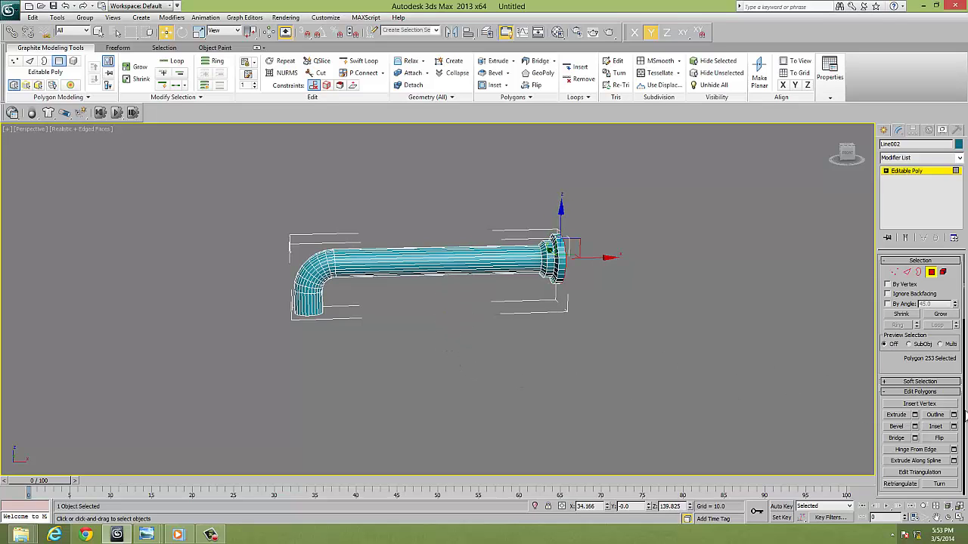
click(915, 426)
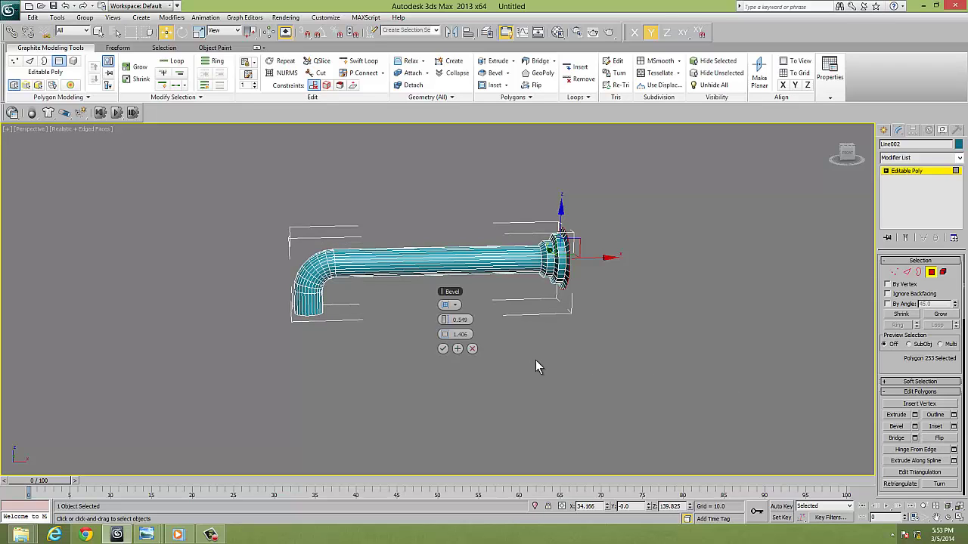
drag(444, 319, 450, 333)
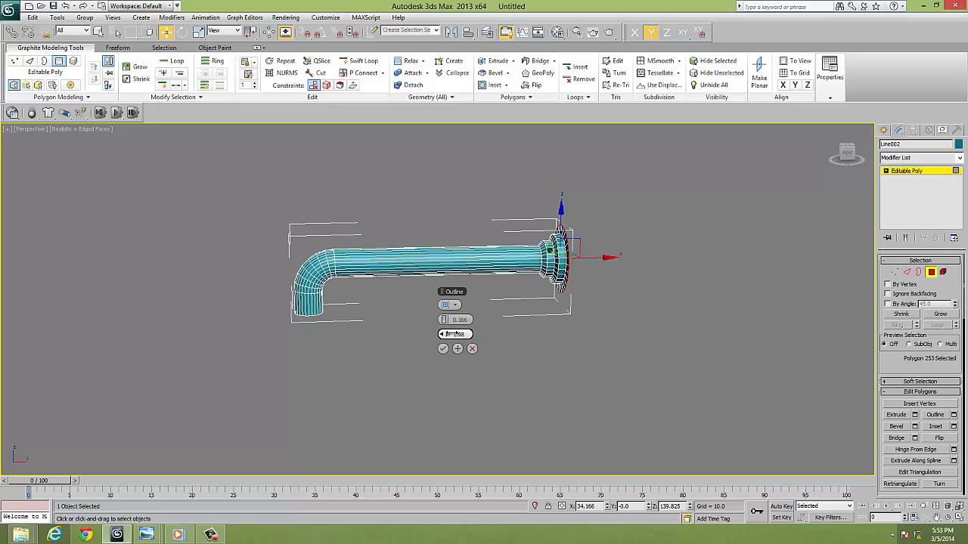
click(444, 350)
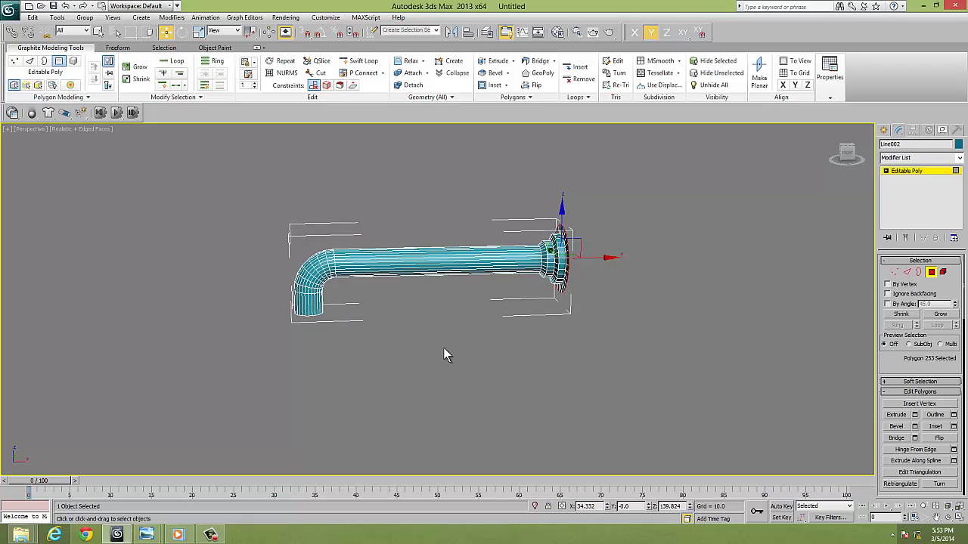
click(914, 415)
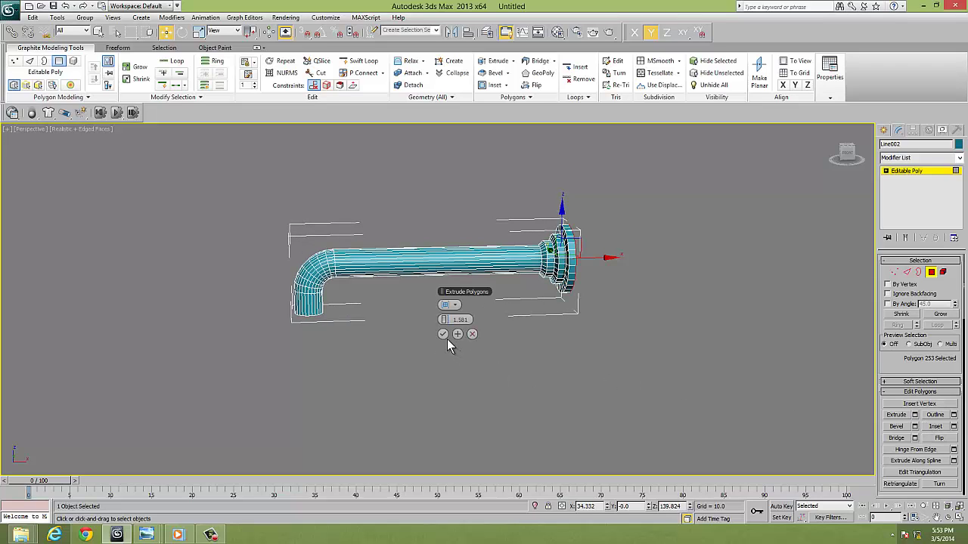
click(444, 334)
mouse_move(445, 335)
alt+middle_down()
mouse_move(673, 313)
mouse_move(741, 320)
mouse_move(672, 328)
mouse_move(694, 288)
alt+middle_up()
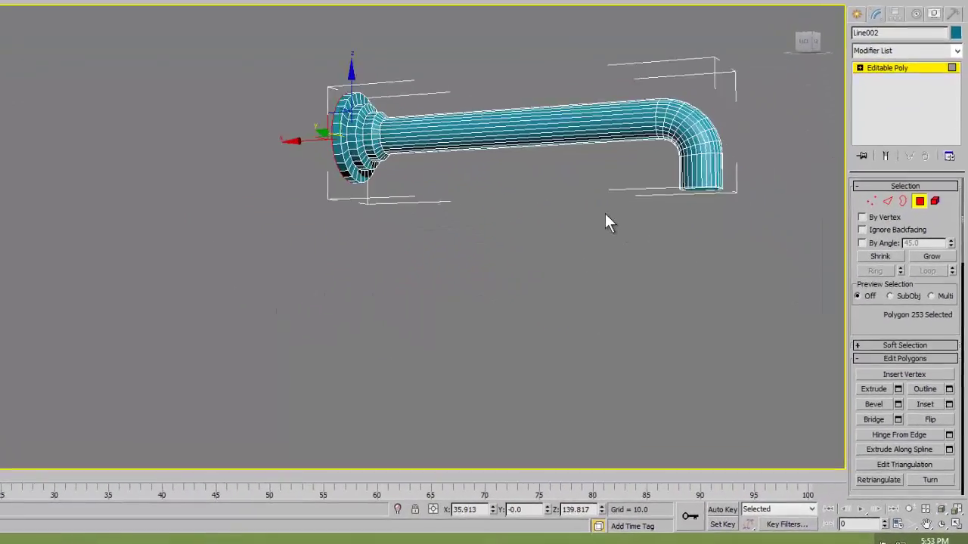
- Select the 28-vertex bottom rim at the pipe's open end and lower it to Z 126.446
middle_drag(575, 140, 598, 177)
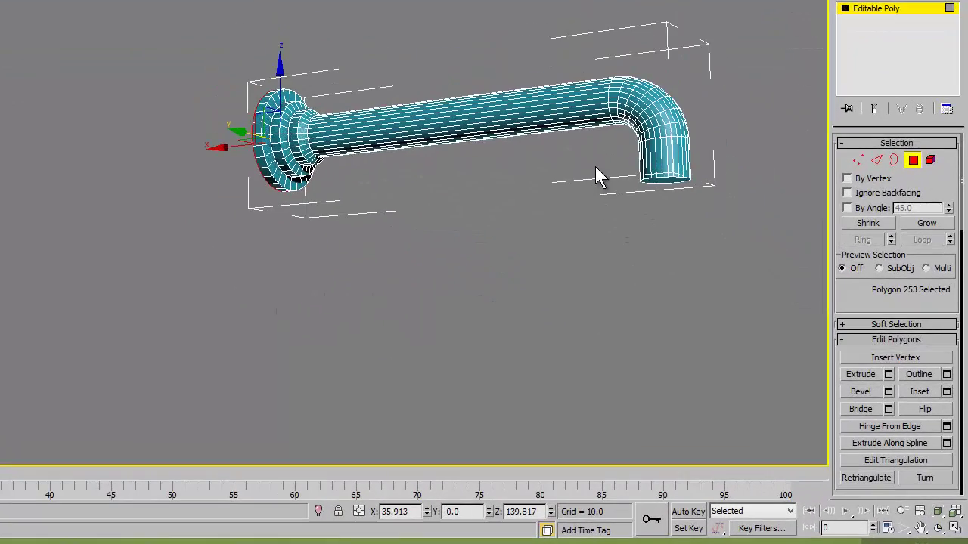
click(668, 170)
click(859, 159)
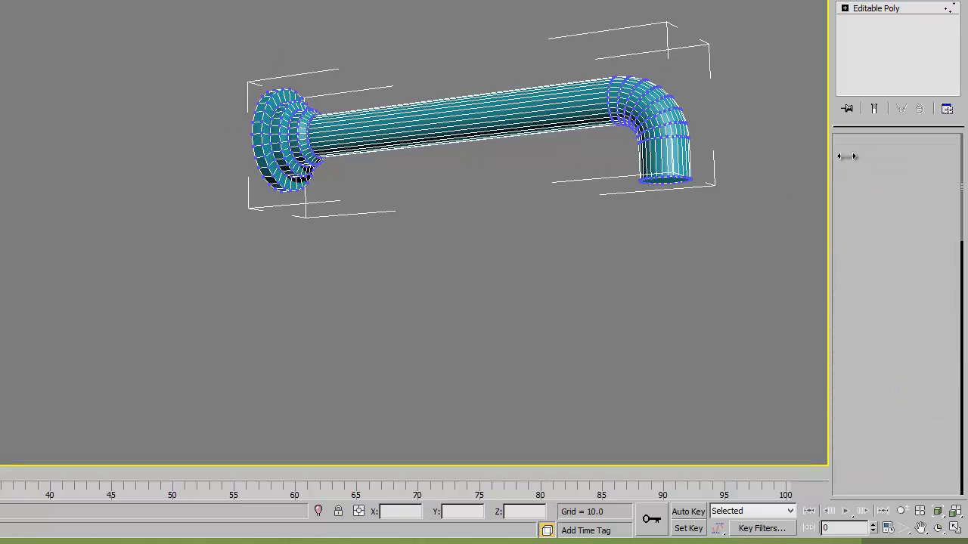
drag(712, 168, 619, 198)
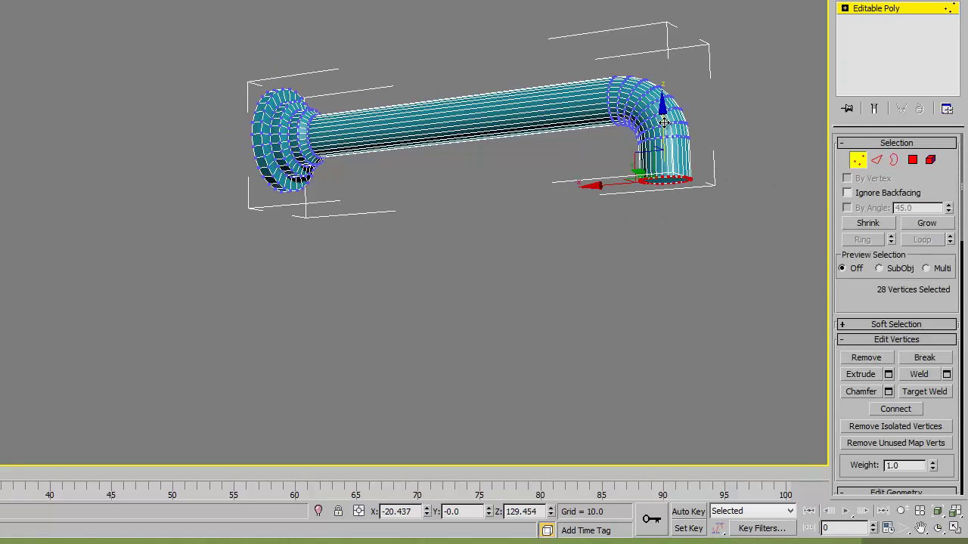
drag(664, 122, 664, 151)
middle_drag(651, 212, 683, 202)
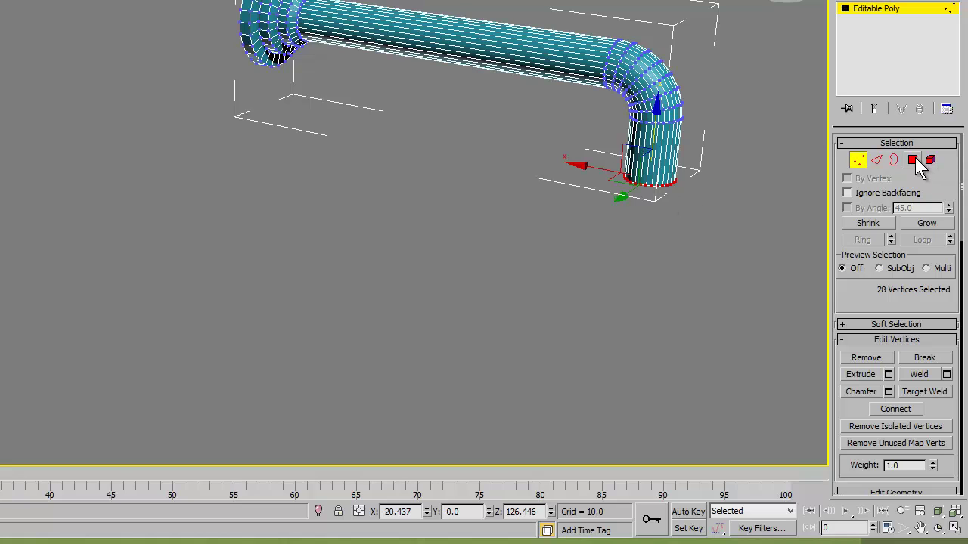
- Select the pipe's end cap and bevel it with a large outline into a broad disc
click(913, 159)
click(656, 219)
mouse_move(656, 219)
alt+middle_down()
mouse_move(670, 179)
mouse_move(666, 92)
mouse_move(710, 201)
mouse_move(772, 235)
alt+middle_up()
click(666, 91)
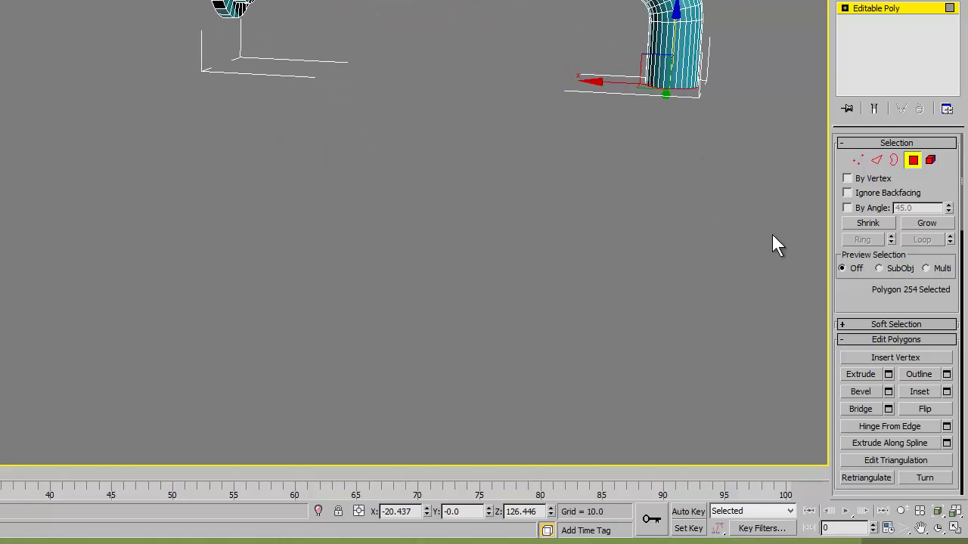
click(887, 391)
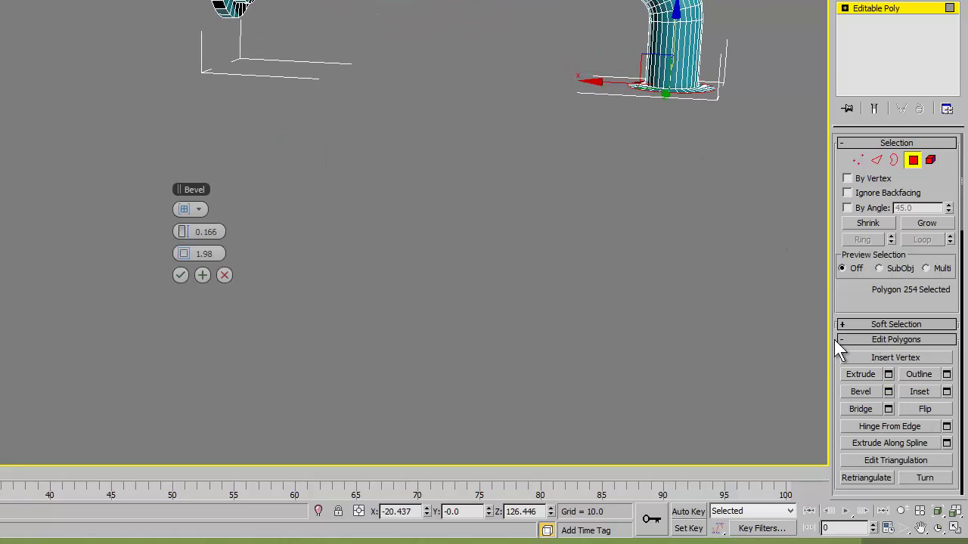
drag(192, 257, 297, 255)
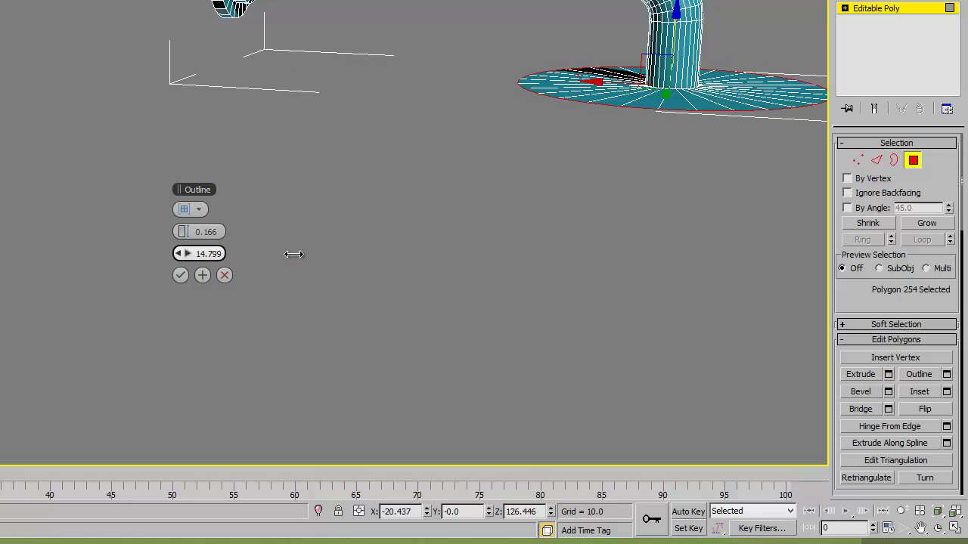
click(181, 275)
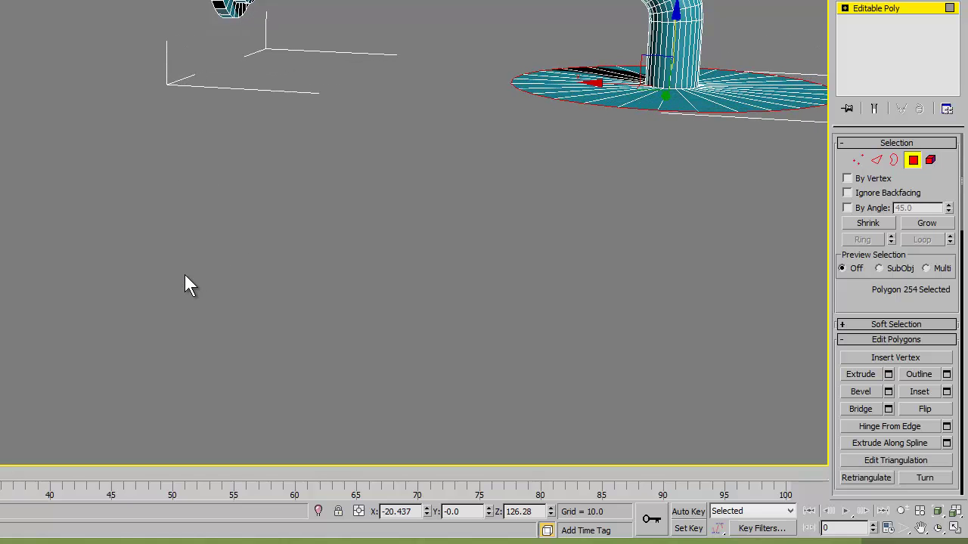
- Extrude the disc 3.494 thick and exit polygon sub-object mode
click(889, 375)
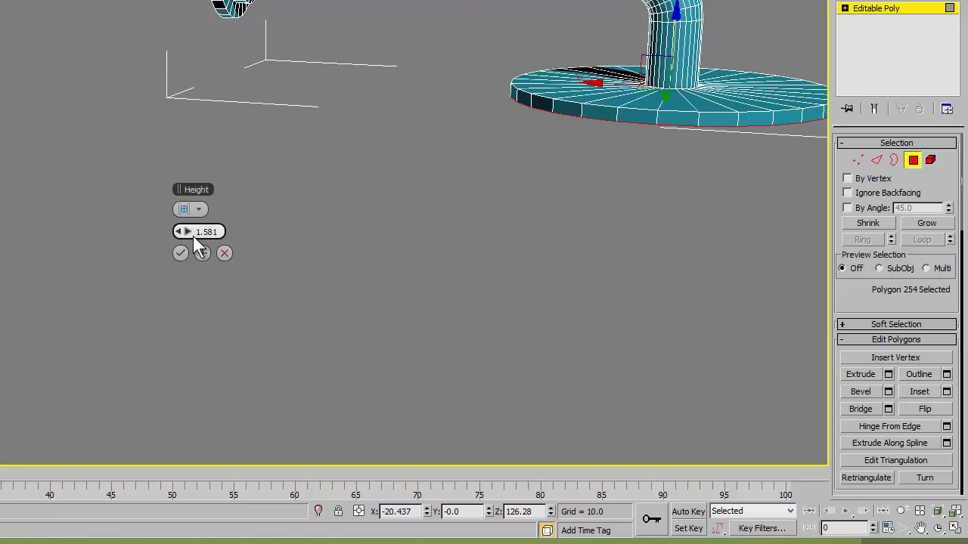
drag(189, 233, 206, 232)
mouse_move(686, 222)
alt+middle_down()
mouse_move(671, 175)
mouse_move(271, 204)
alt+middle_up()
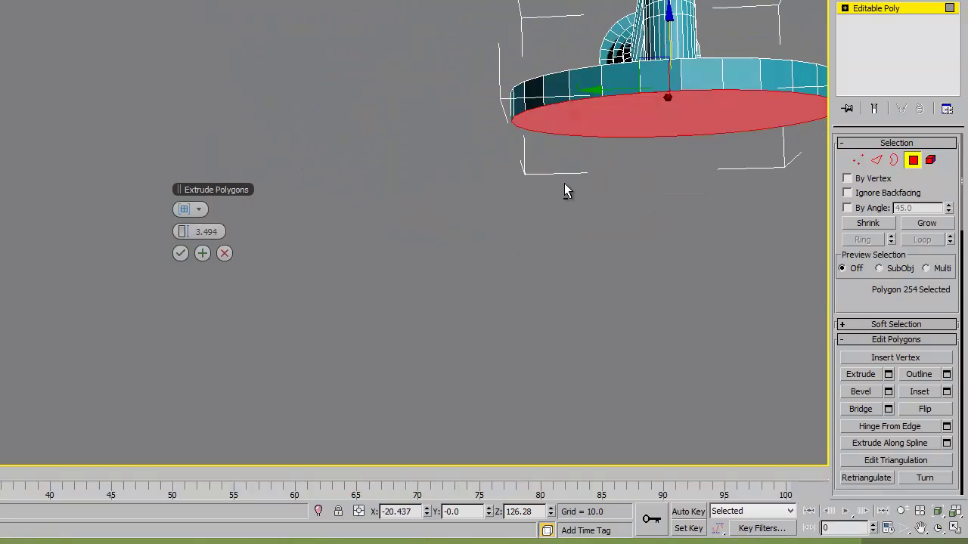
click(180, 253)
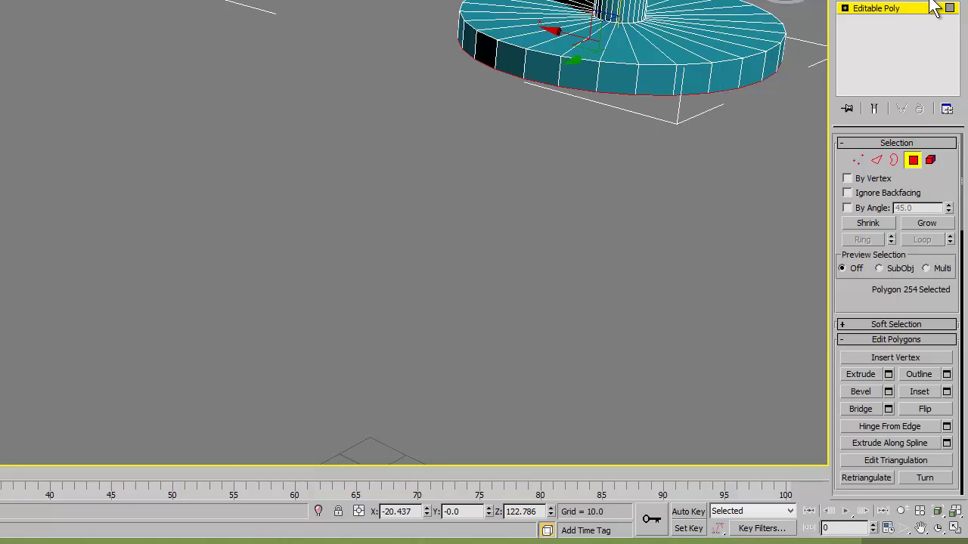
click(903, 9)
mouse_move(638, 113)
alt+middle_down()
mouse_move(659, 73)
mouse_move(623, 60)
mouse_move(623, 130)
mouse_move(581, 152)
alt+middle_up()
scroll(583, 146, down, 3)
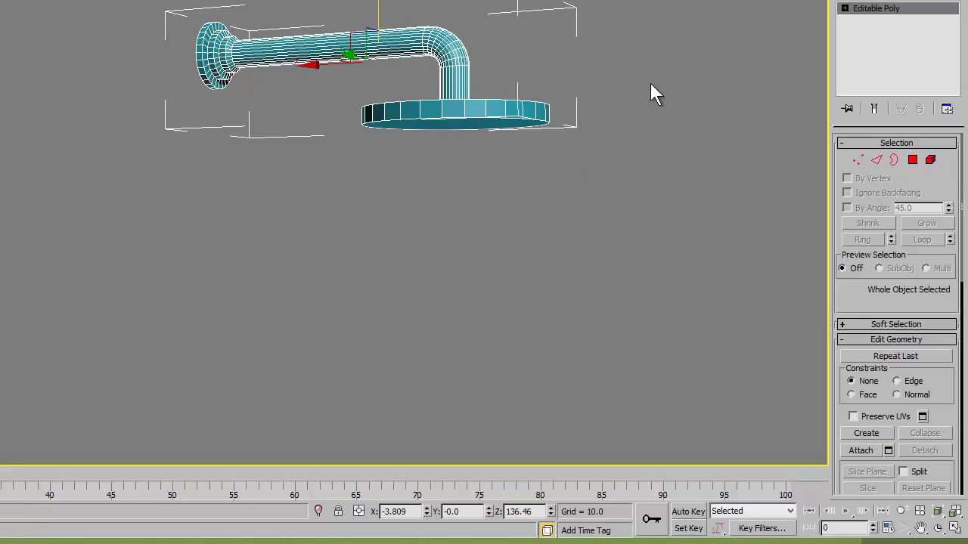
- Create Cone001 on the grid with radii 10.414 and 2.586 and height 8.61
scroll(484, 230, down, 2)
scroll(506, 227, down, 2)
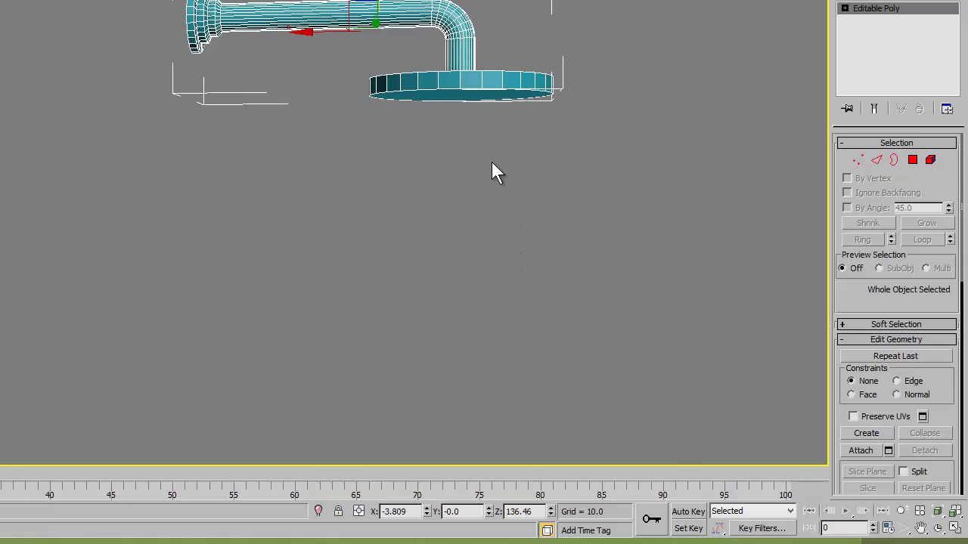
scroll(484, 189, down, 3)
scroll(480, 219, down, 2)
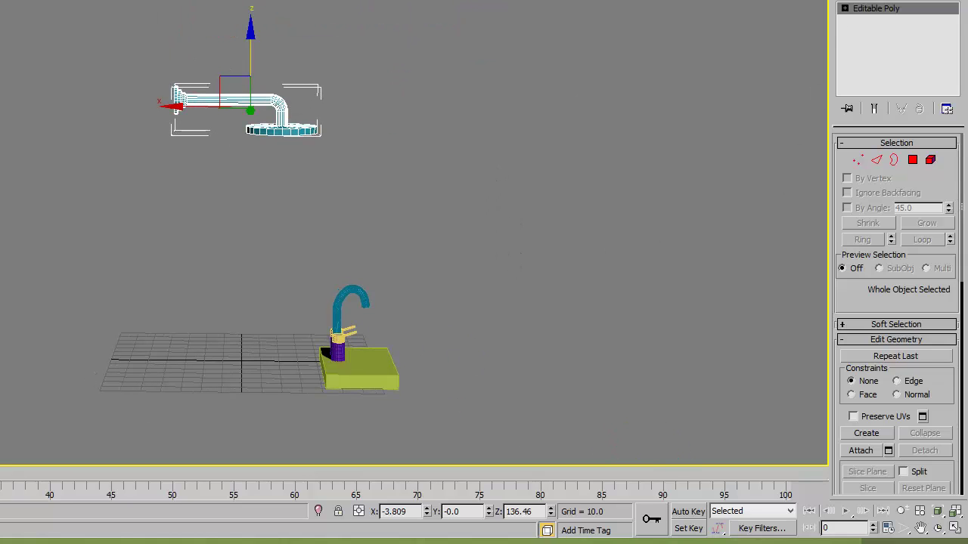
click(846, 2)
click(846, 3)
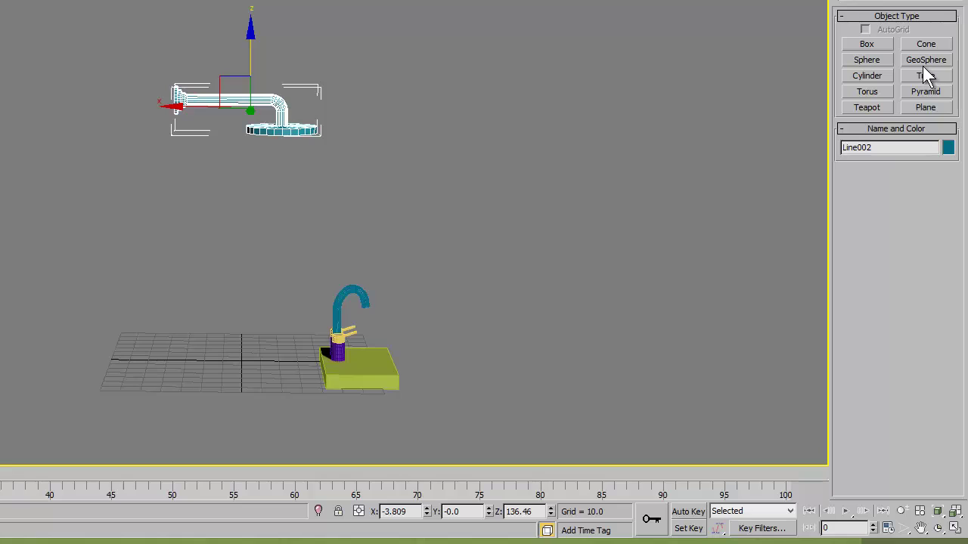
click(921, 44)
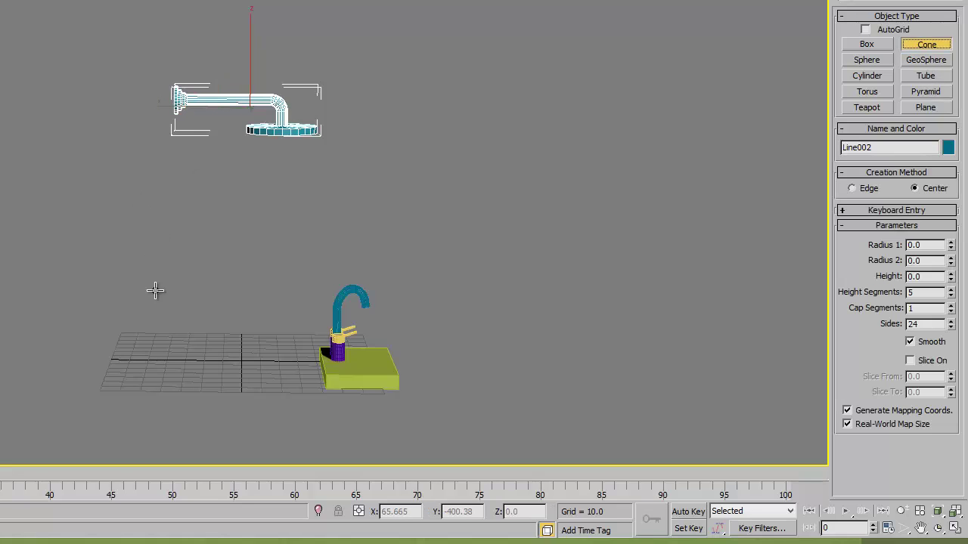
drag(199, 366, 204, 370)
right_click(199, 368)
click(202, 365)
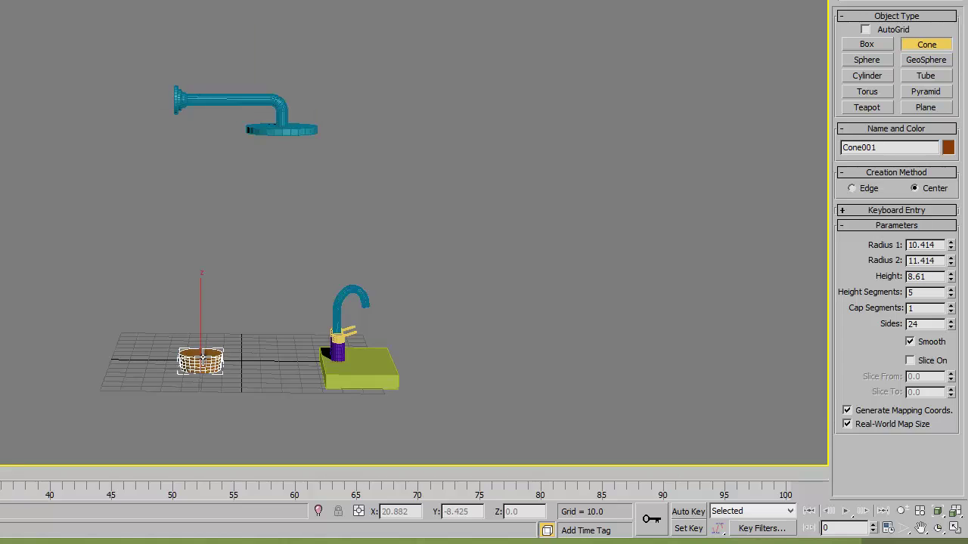
click(212, 371)
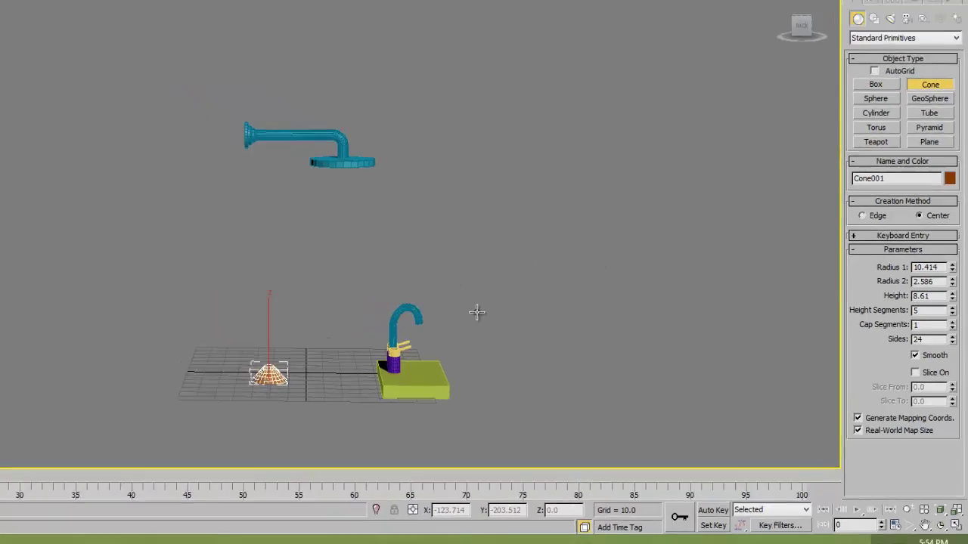
key(z)
scroll(572, 356, down, 5)
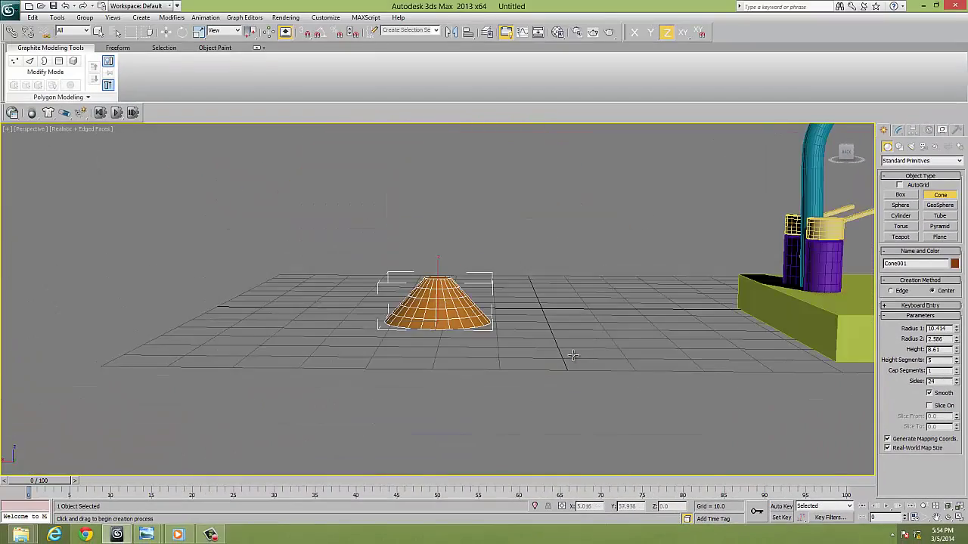
alt+middle_drag(572, 356, 551, 363)
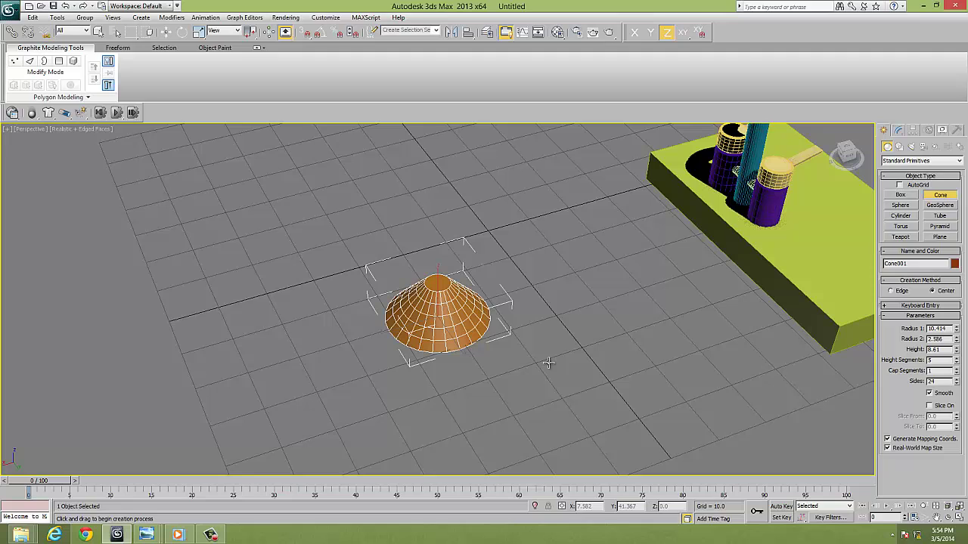
- Scale the cone to about 38% and lift it up toward the shower head
click(198, 31)
mouse_move(429, 320)
mouse_down()
mouse_move(424, 415)
mouse_move(419, 391)
mouse_move(417, 406)
mouse_move(445, 367)
mouse_up()
key(w)
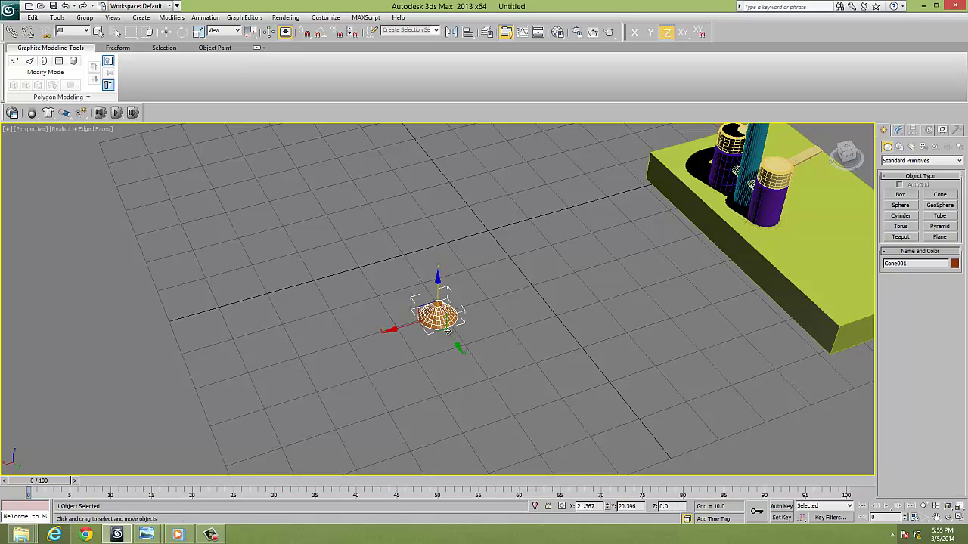
drag(439, 295, 464, 149)
mouse_move(465, 150)
alt+middle_down()
mouse_move(487, 166)
mouse_move(479, 253)
alt+middle_up()
scroll(478, 254, down, 3)
drag(438, 257, 437, 134)
drag(394, 181, 430, 180)
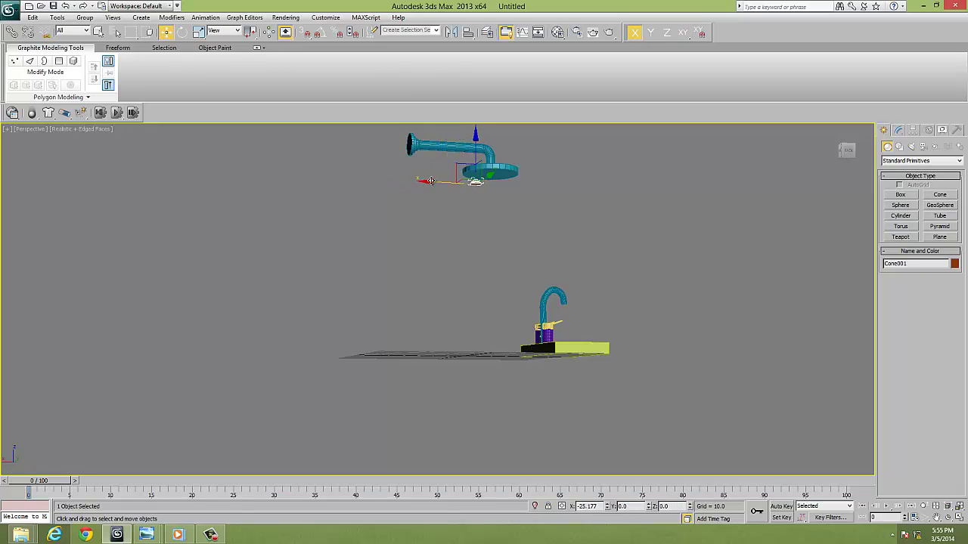
- Line the cone up centred beneath the shower head disc
drag(476, 148, 475, 138)
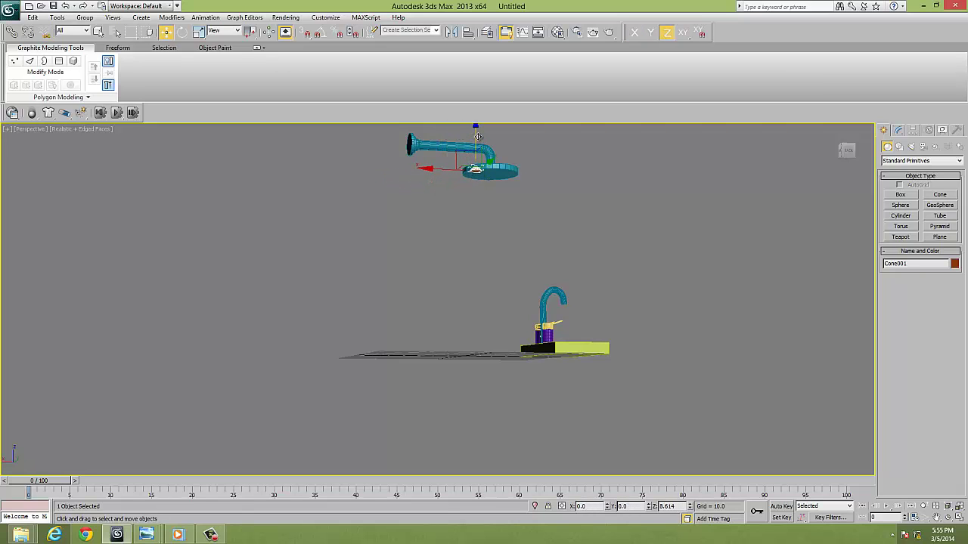
mouse_move(513, 191)
alt+middle_down()
mouse_move(576, 263)
mouse_move(524, 241)
alt+middle_up()
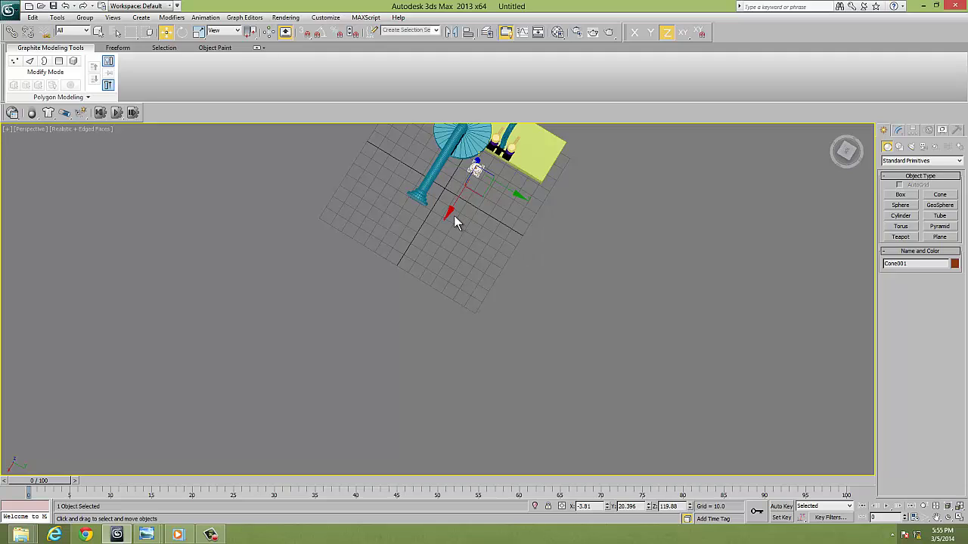
drag(450, 212, 461, 194)
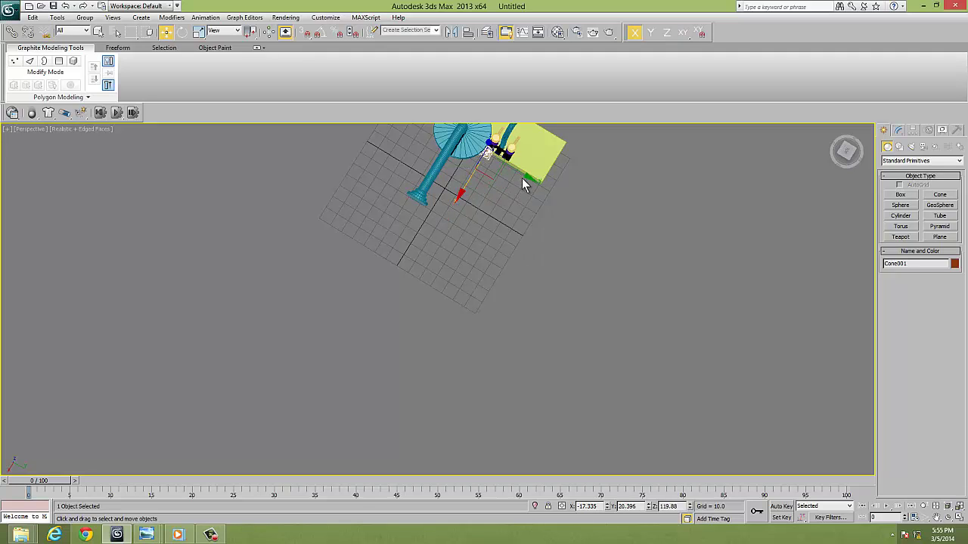
drag(524, 177, 518, 171)
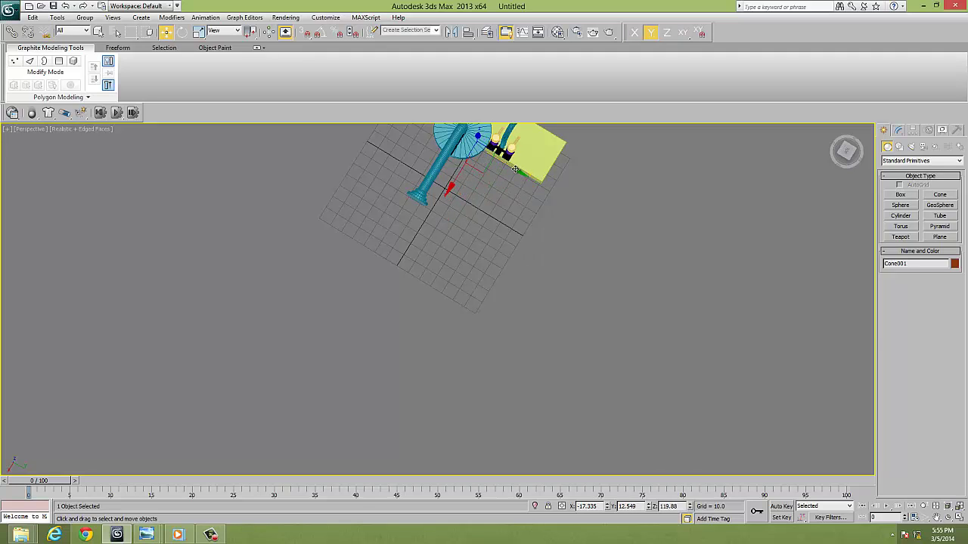
key(z)
scroll(514, 215, down, 3)
scroll(491, 186, down, 3)
scroll(484, 204, down, 2)
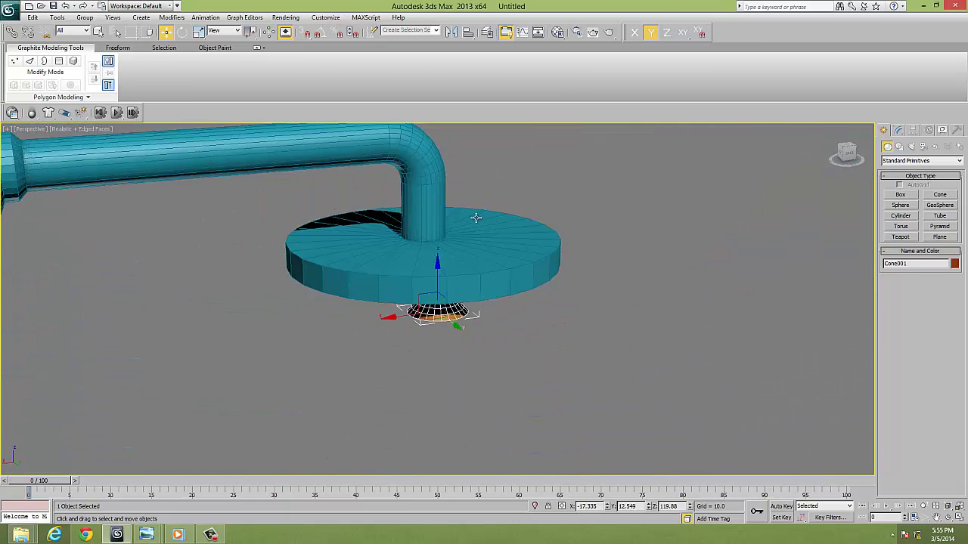
scroll(472, 220, down, 2)
middle_drag(462, 236, 470, 272)
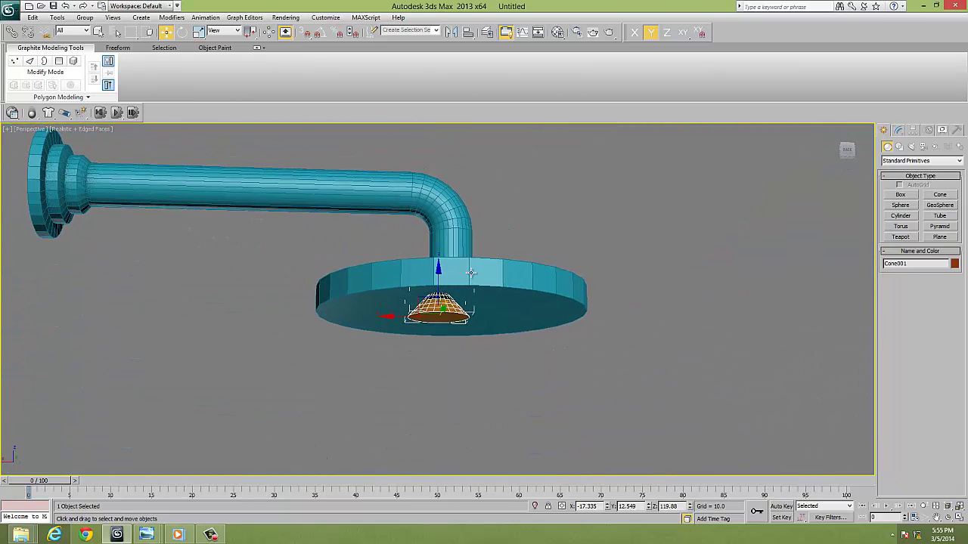
- Mirror the cone on Z without cloning and raise it against the disc underside
click(452, 34)
drag(481, 180, 607, 193)
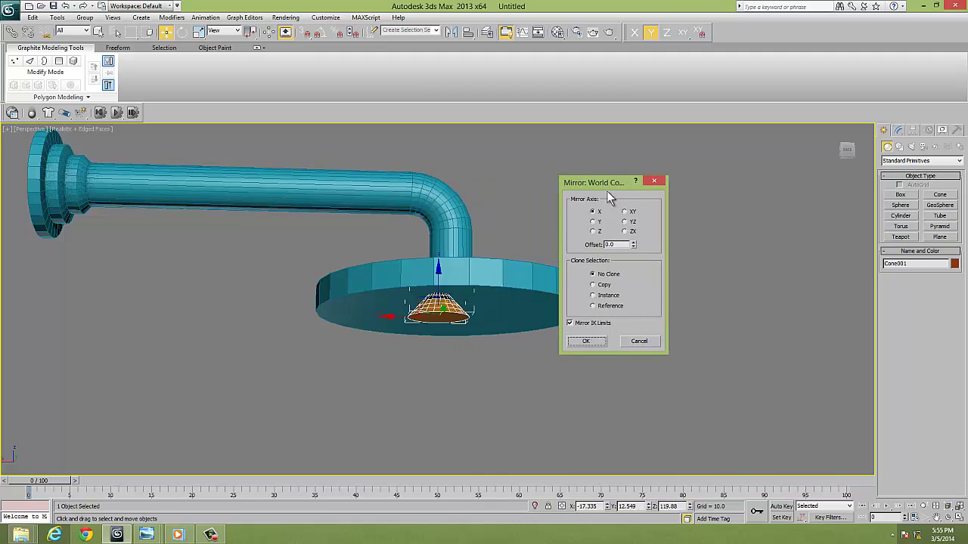
click(594, 222)
click(593, 232)
click(586, 341)
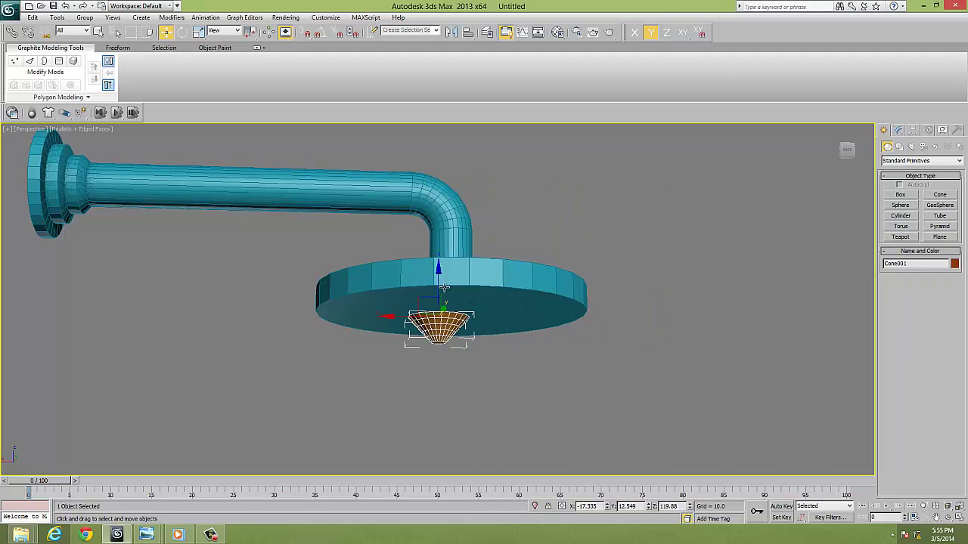
drag(440, 282, 444, 252)
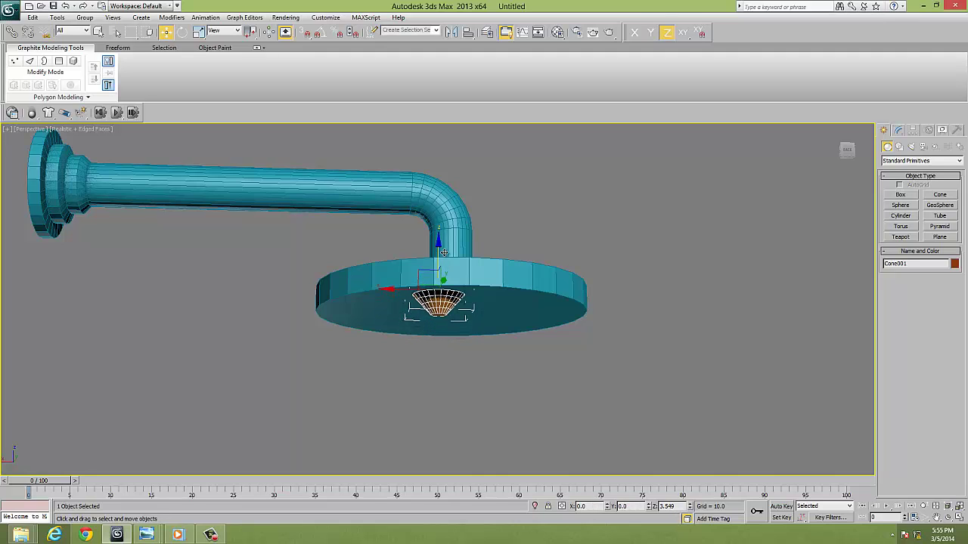
- Set Cone001 to Radius 1 3.139, Radius 2 1.13, Height 4.305, and move it toward the rim
click(897, 130)
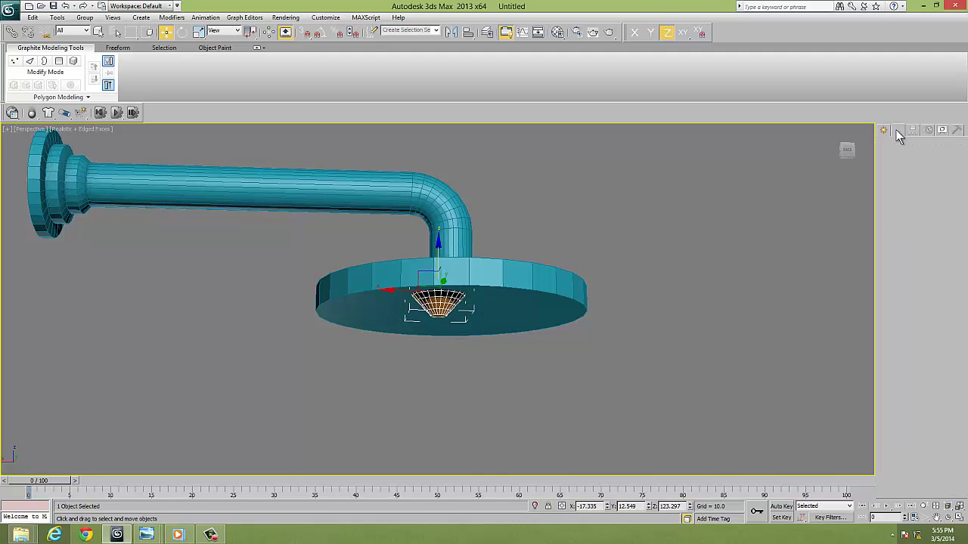
drag(957, 283, 958, 293)
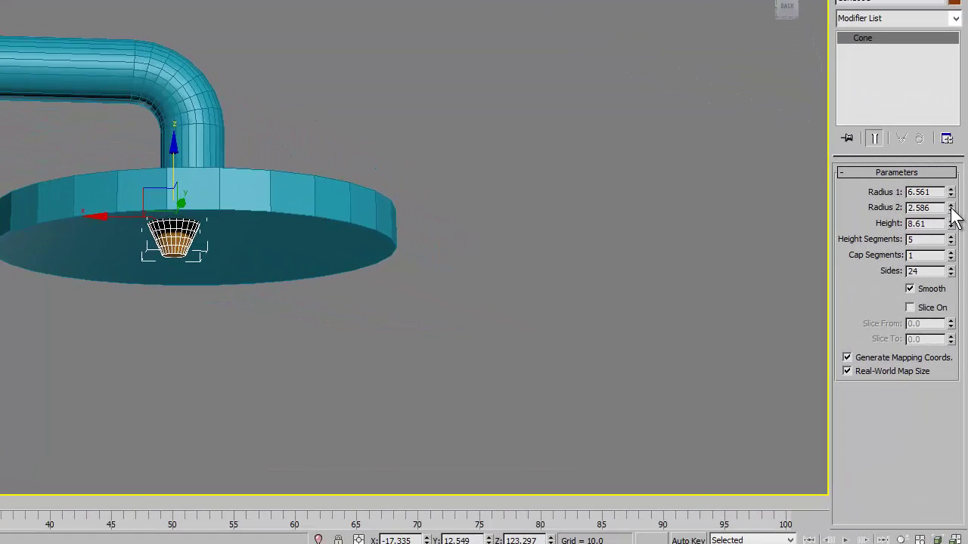
drag(951, 216, 955, 266)
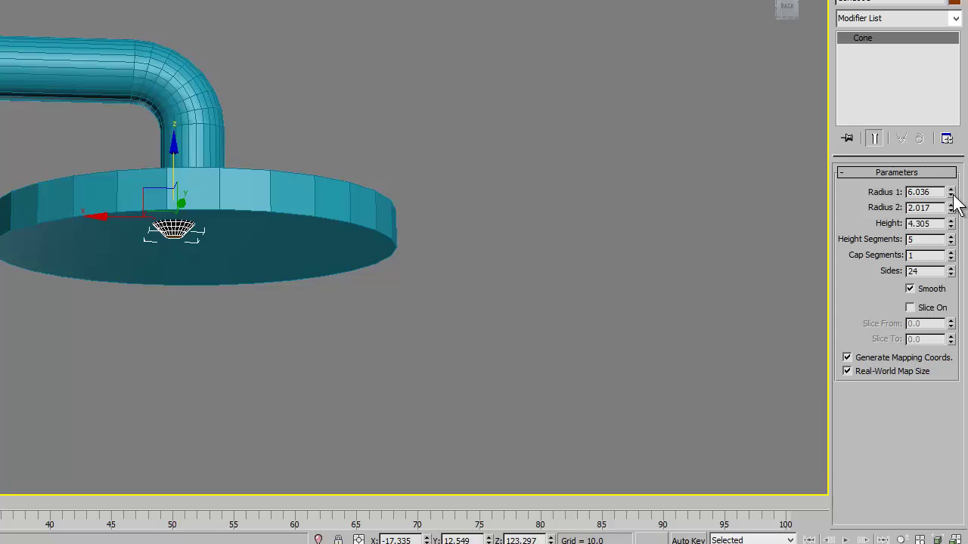
drag(951, 193, 955, 226)
drag(951, 192, 956, 261)
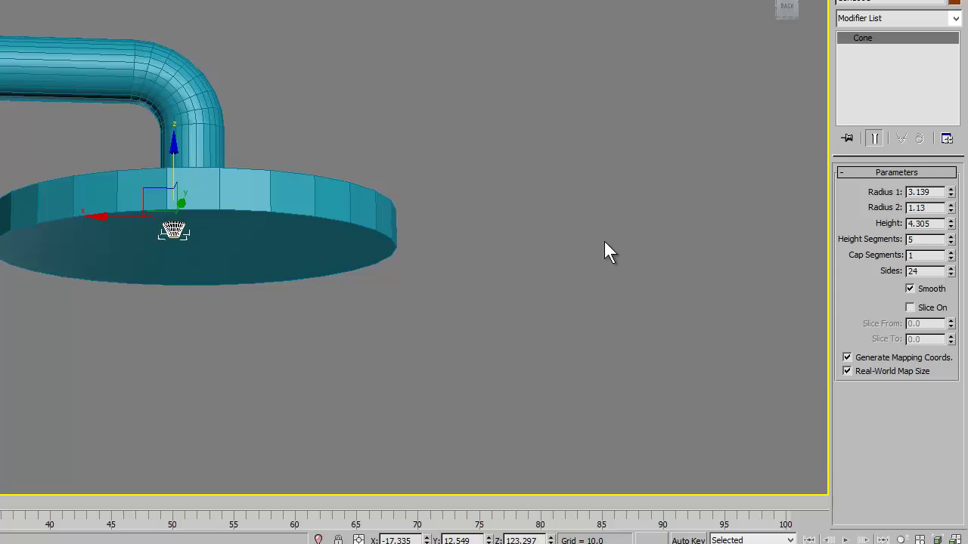
mouse_move(604, 241)
alt+middle_down()
mouse_move(428, 217)
mouse_move(391, 126)
mouse_move(414, 179)
alt+middle_up()
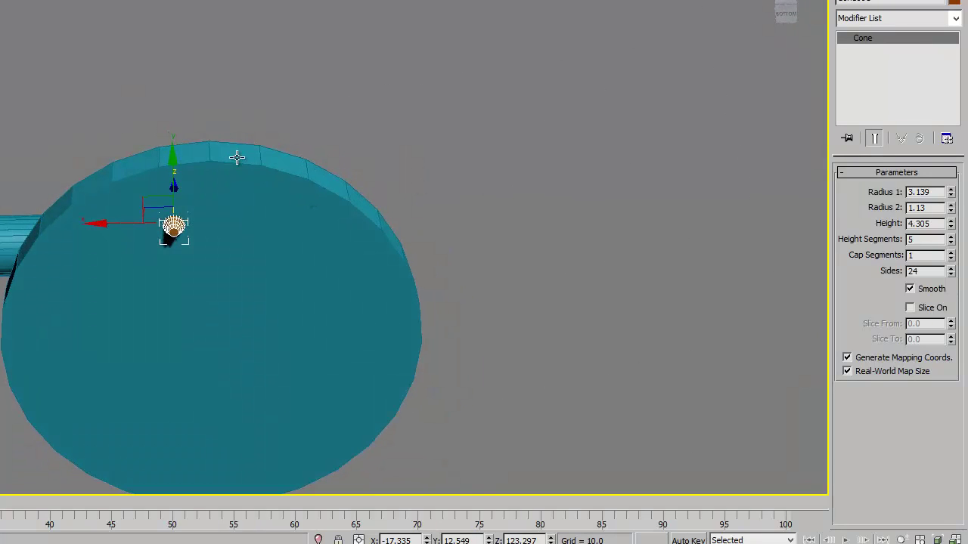
drag(172, 169, 176, 134)
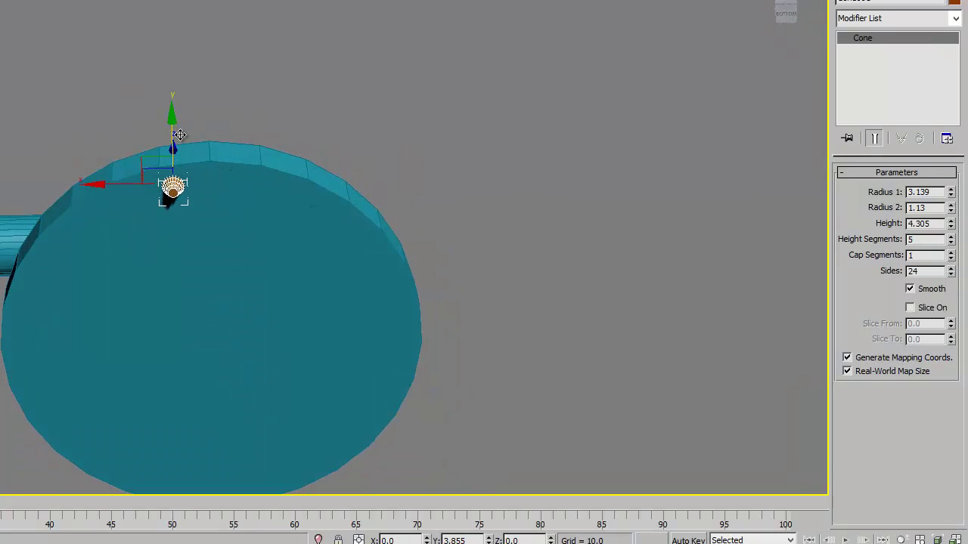
mouse_move(227, 136)
alt+middle_down()
mouse_move(246, 80)
mouse_move(227, 113)
mouse_move(231, 155)
mouse_move(272, 180)
mouse_move(266, 242)
mouse_move(330, 345)
mouse_move(326, 317)
alt+middle_up()
- In Top wireframe view, move the nozzle cone's pivot to the disc centre with Affect Pivot Only
key(t)
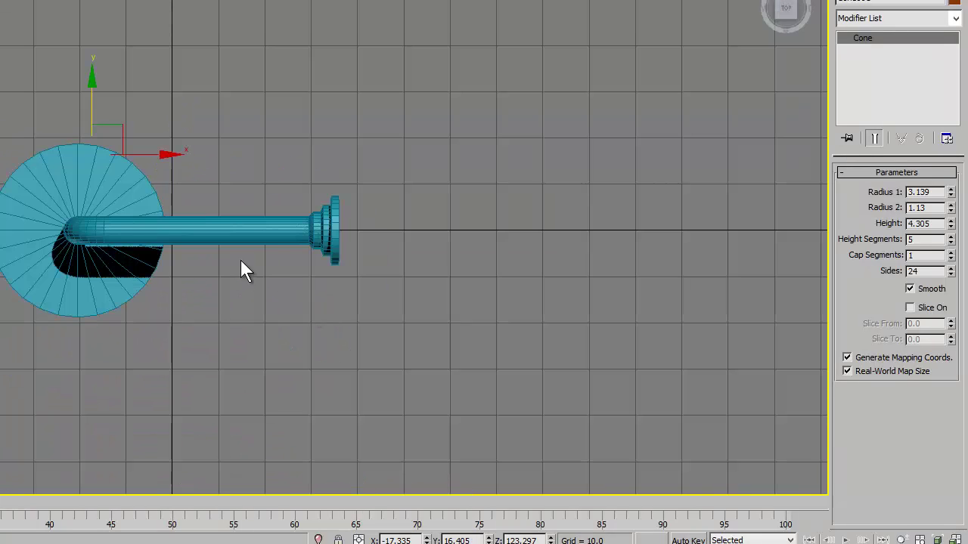
key(F3)
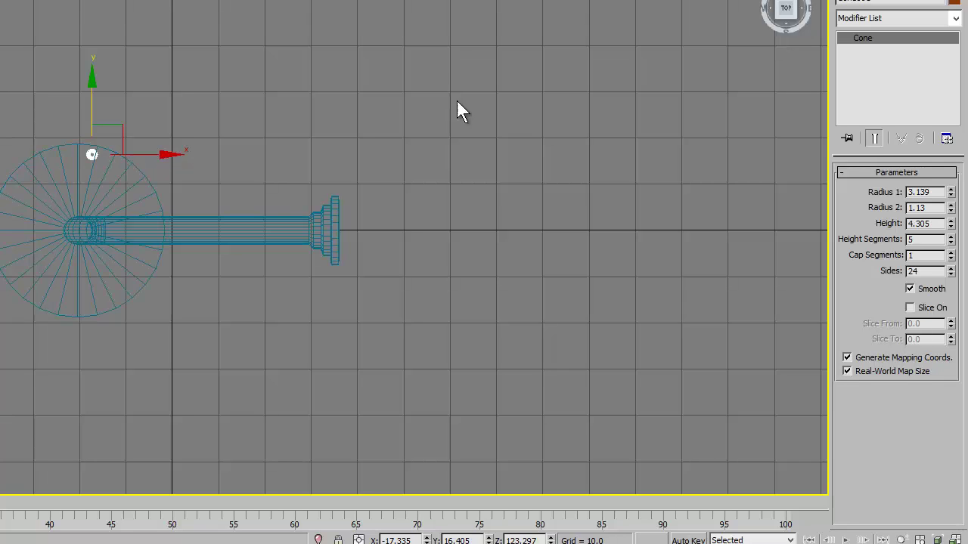
drag(136, 156, 120, 154)
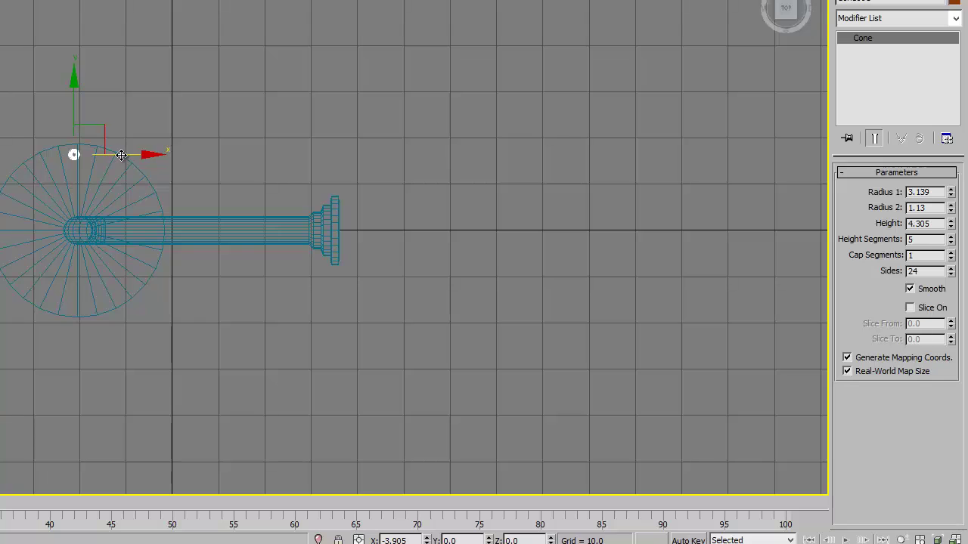
click(877, 2)
click(902, 72)
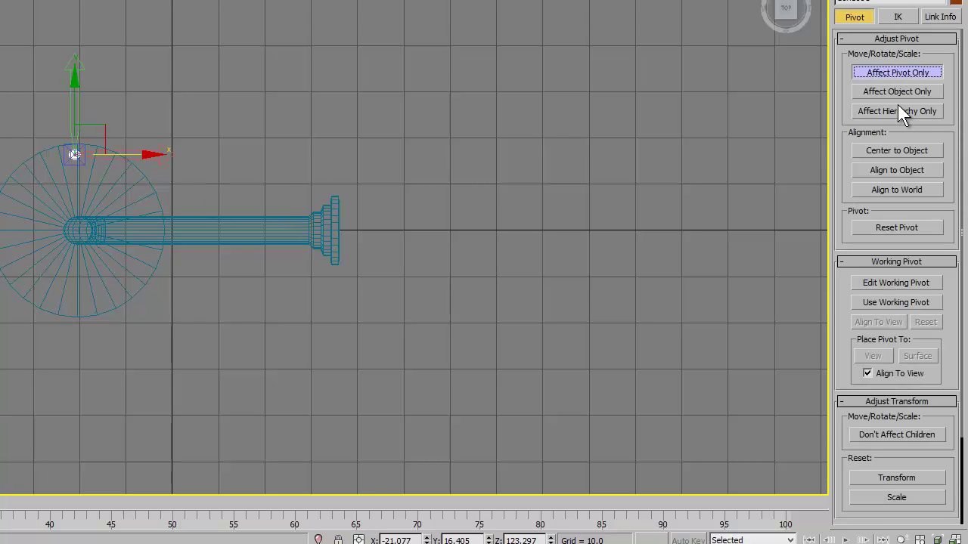
click(896, 150)
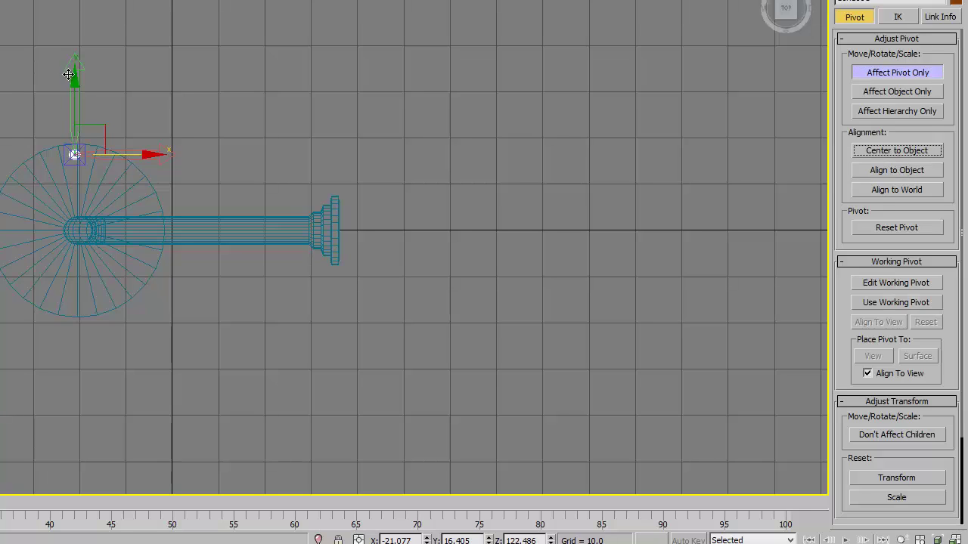
drag(68, 74, 88, 150)
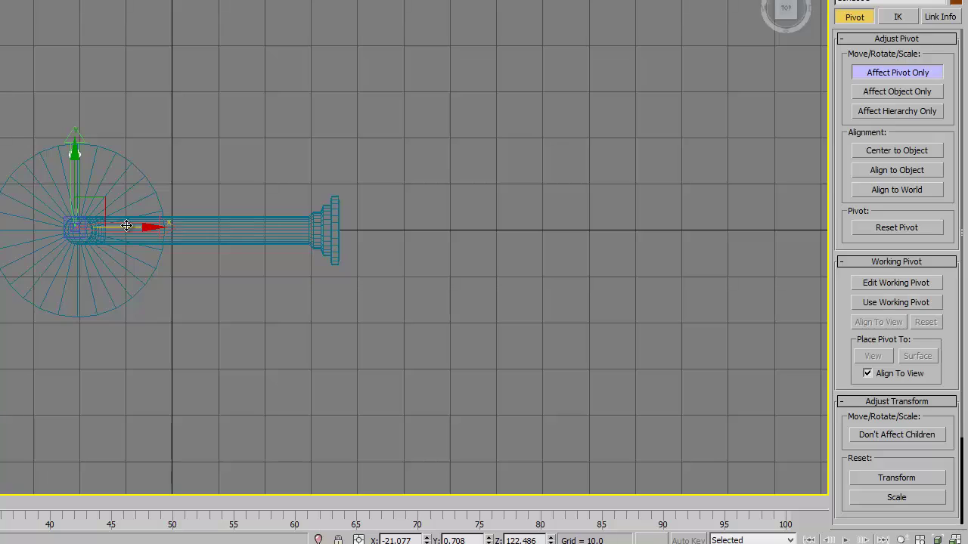
click(878, 71)
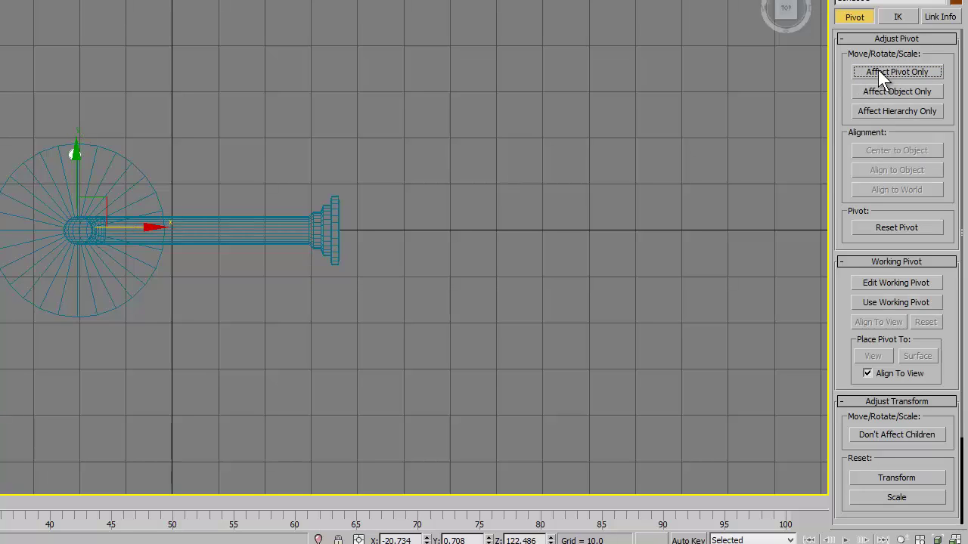
key(e)
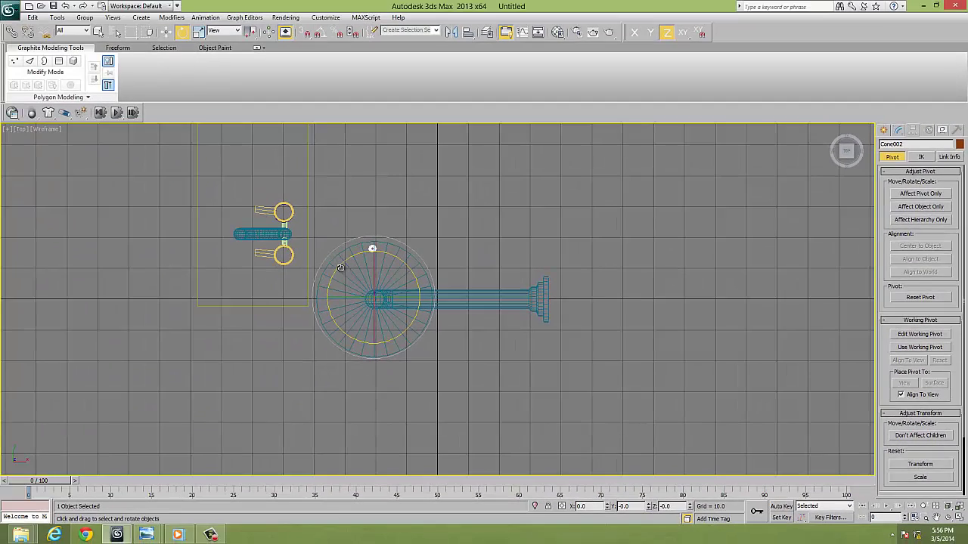
- Shift-rotate the nozzle cone about Z, setting Clone Options to Copy with 40 copies
mouse_move(344, 267)
mouse_down()
mouse_move(336, 278)
mouse_move(329, 266)
mouse_up()
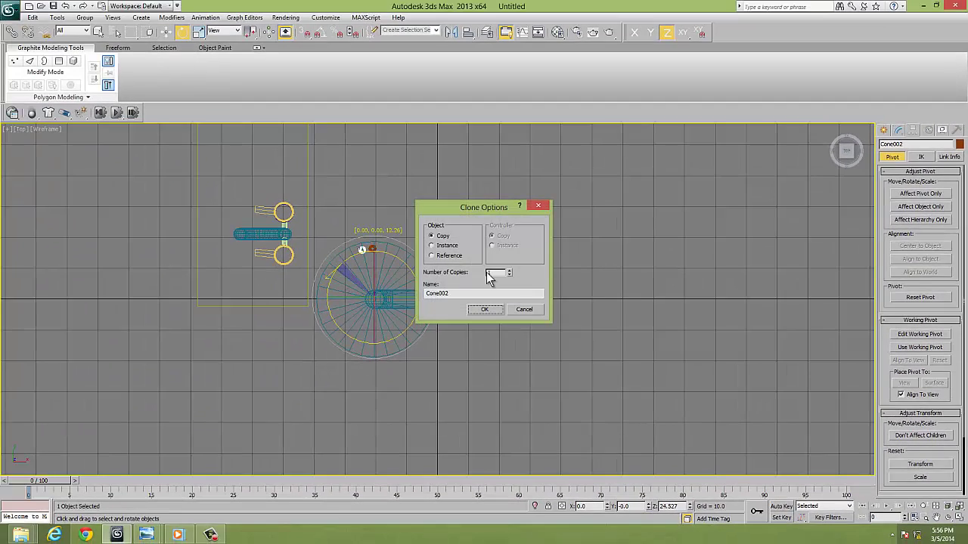
drag(497, 273, 482, 278)
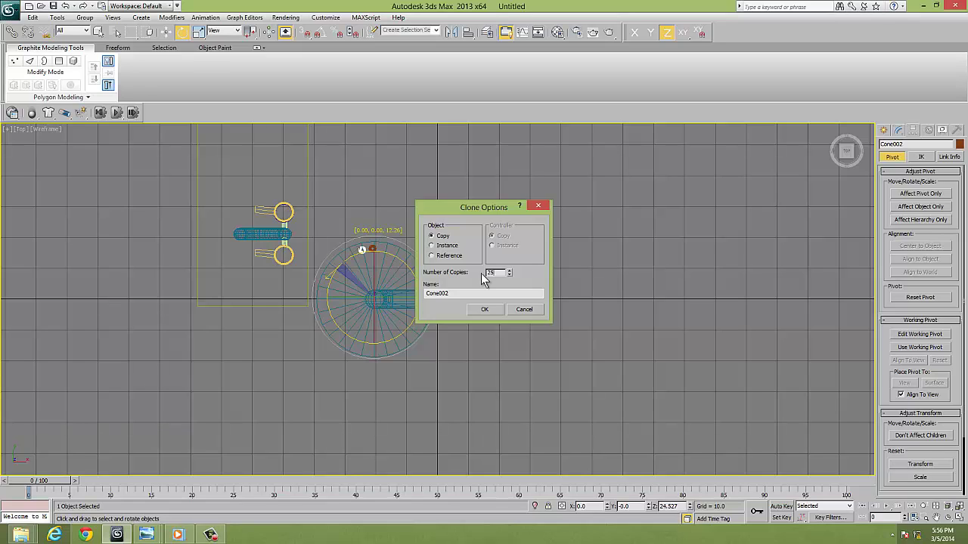
- Rotate-clone the cone into 25 copies plus gap-filling copies, closing the outer ring up to Cone030
click(491, 311)
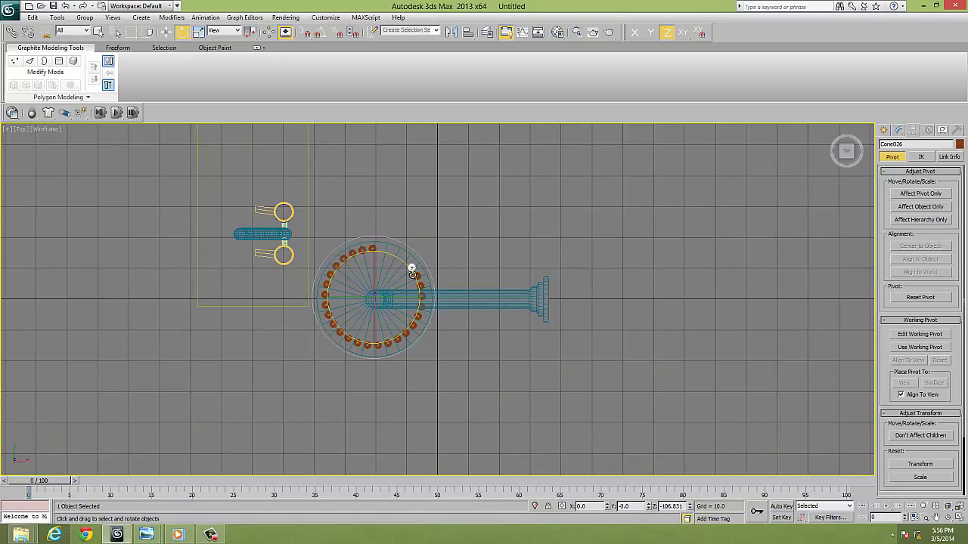
drag(411, 270, 408, 266)
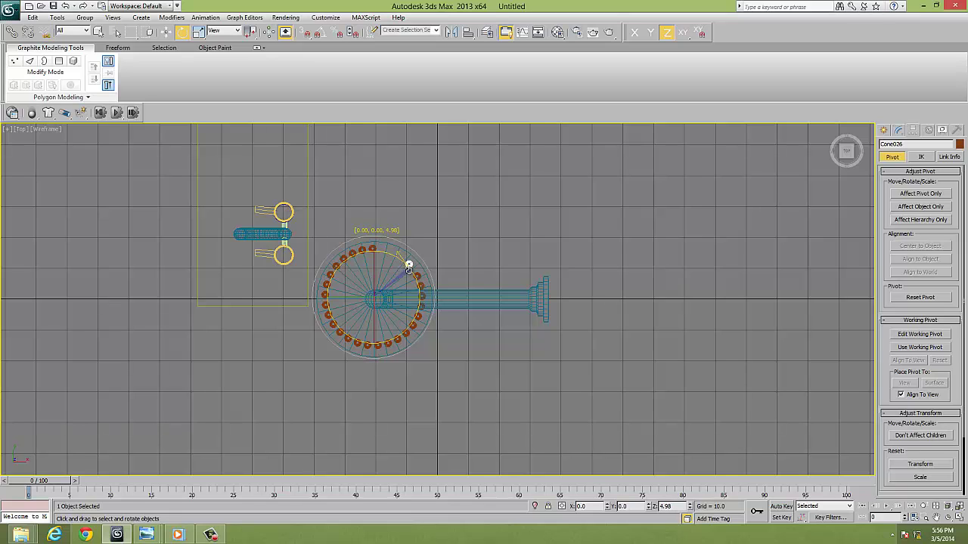
mouse_move(407, 266)
mouse_down()
mouse_move(414, 277)
mouse_move(402, 260)
mouse_up()
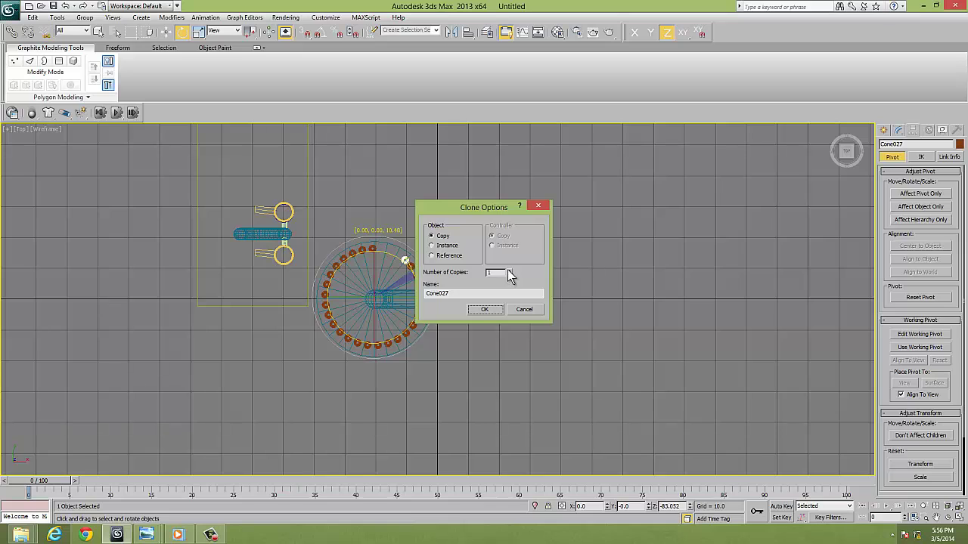
click(491, 309)
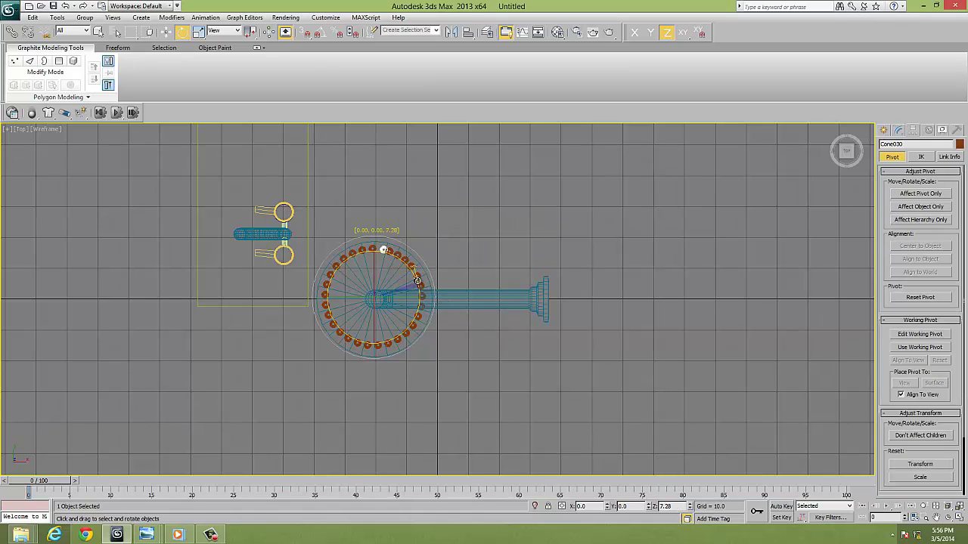
shift+drag(419, 285, 416, 283)
click(485, 309)
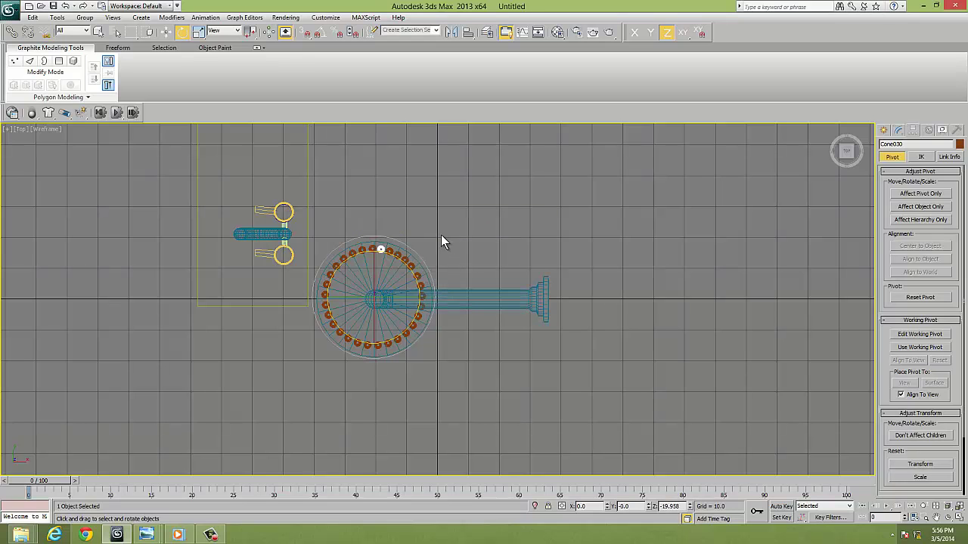
click(371, 253)
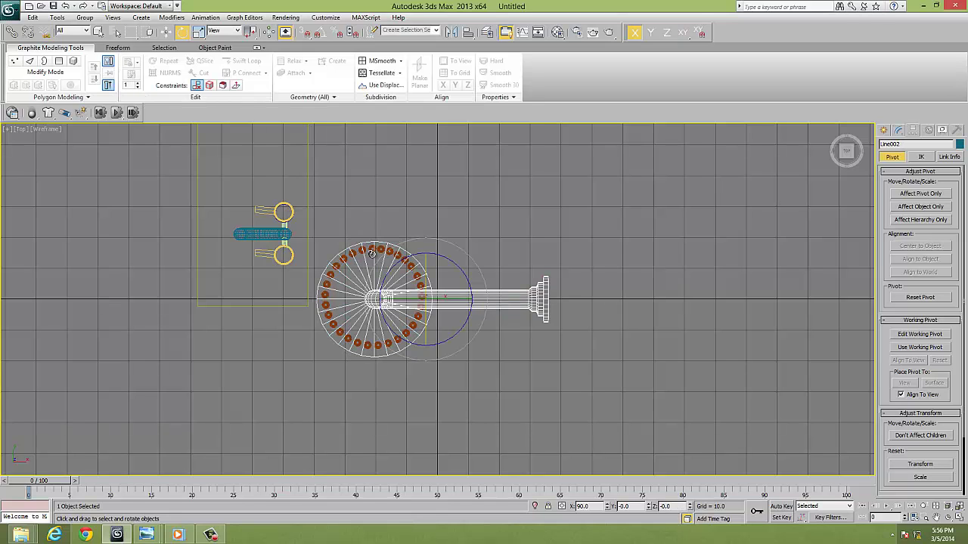
- Clone the top ring cone inward as a single copy, Cone031
click(409, 219)
click(372, 249)
click(406, 215)
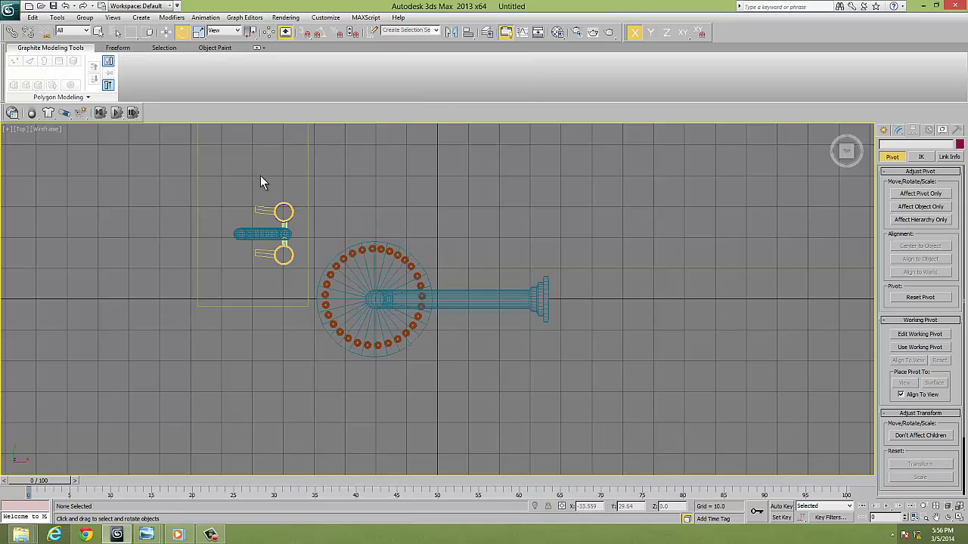
click(165, 32)
click(373, 249)
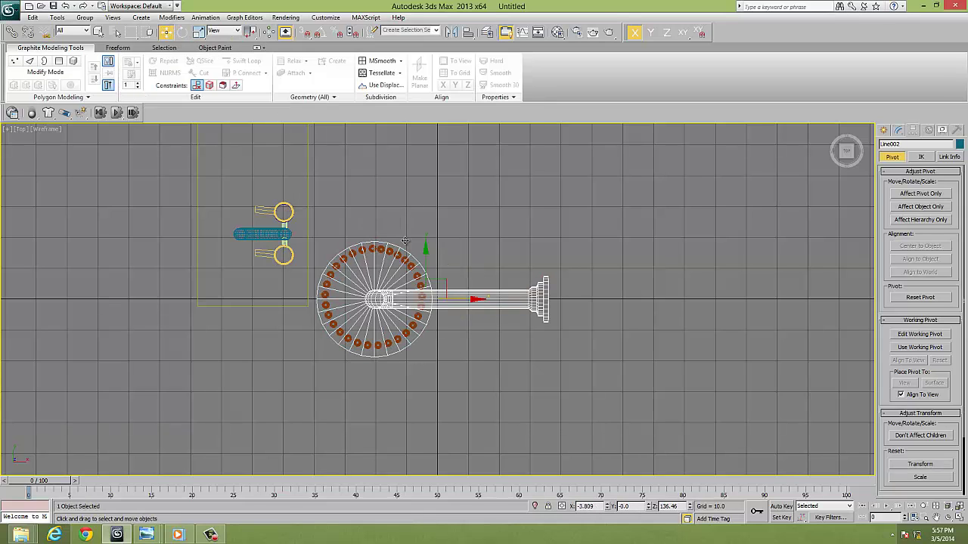
click(414, 214)
scroll(414, 214, up, 5)
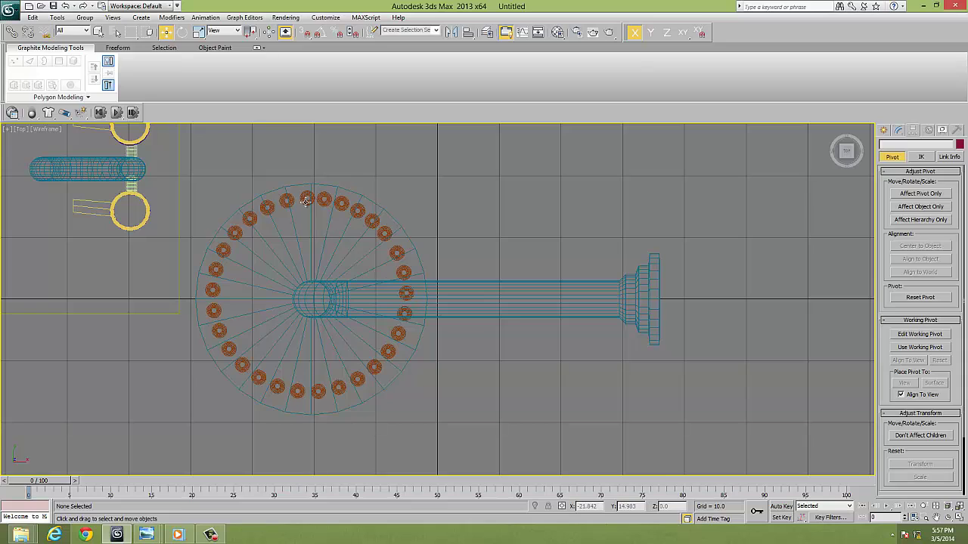
click(306, 200)
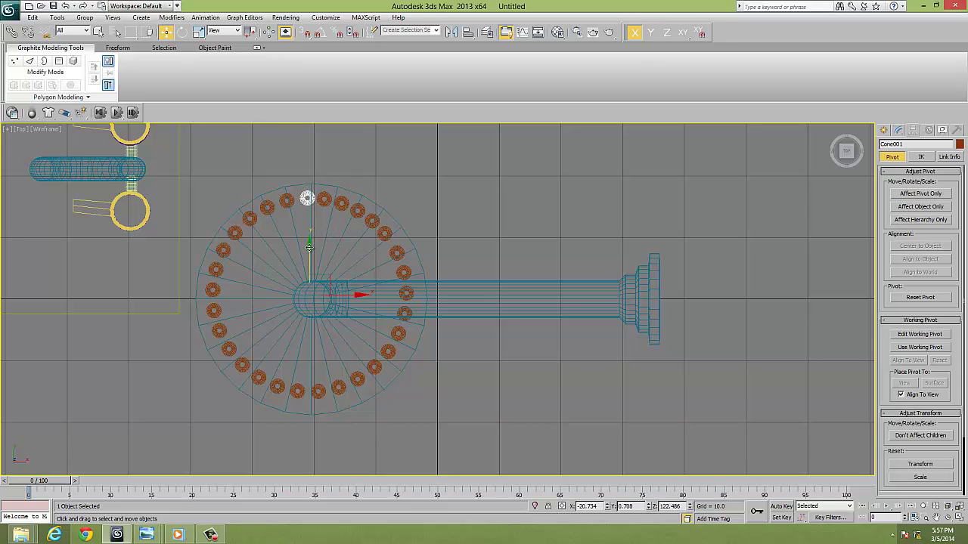
shift+drag(310, 247, 310, 264)
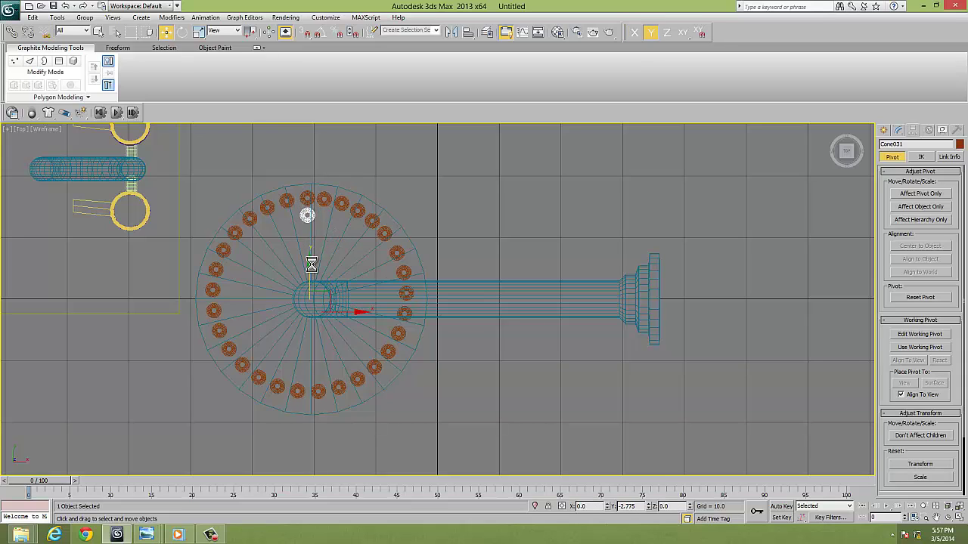
click(485, 310)
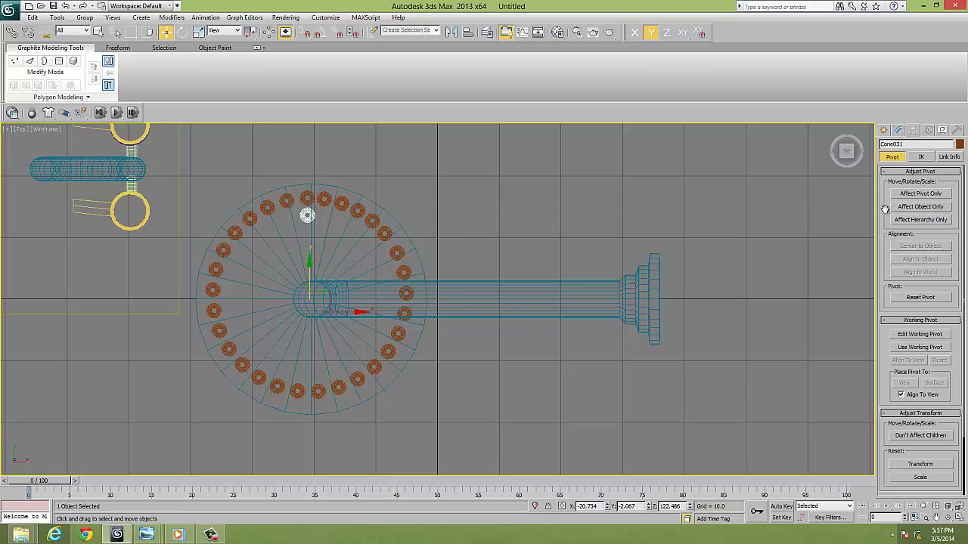
- Move Cone031's pivot to the shower head centre, cancelling a trial rotate-copy
click(921, 194)
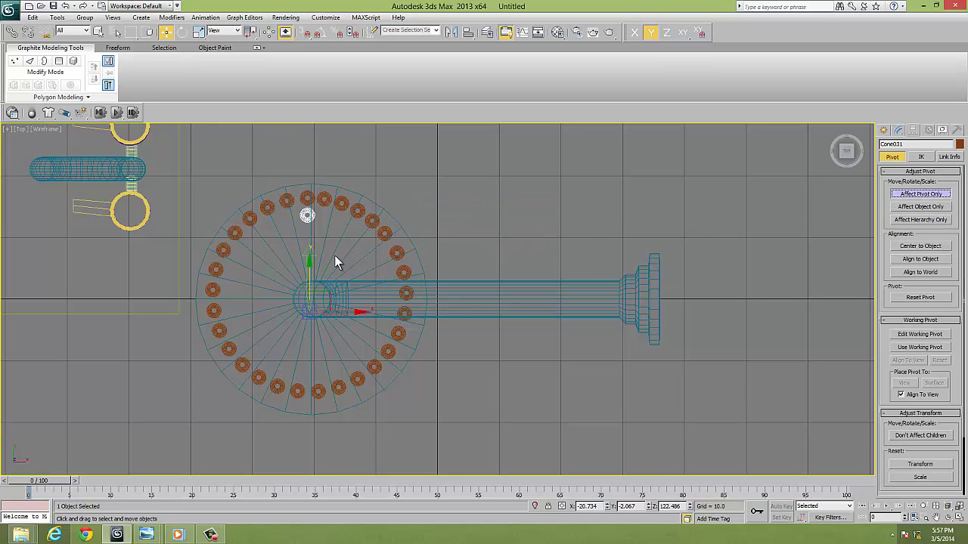
drag(310, 266, 310, 256)
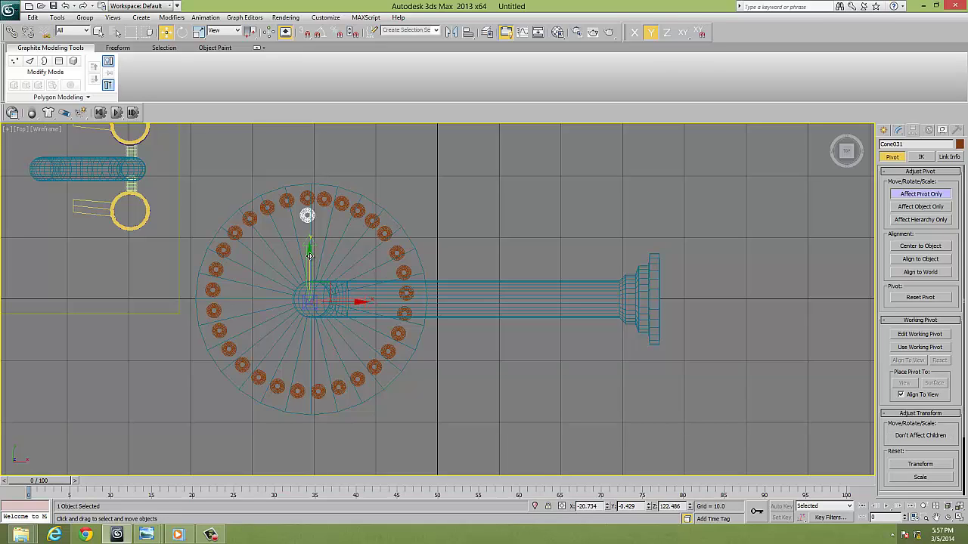
click(182, 31)
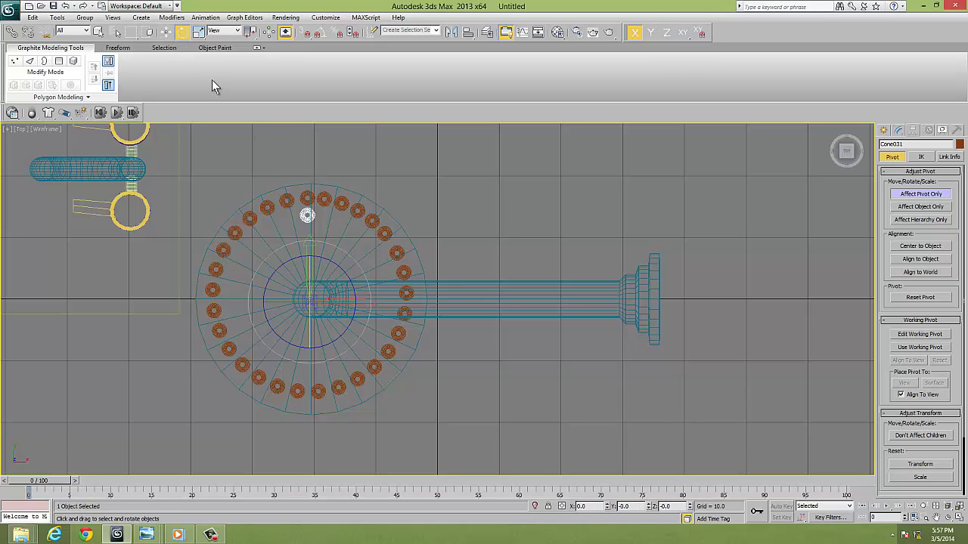
shift+drag(299, 269, 282, 269)
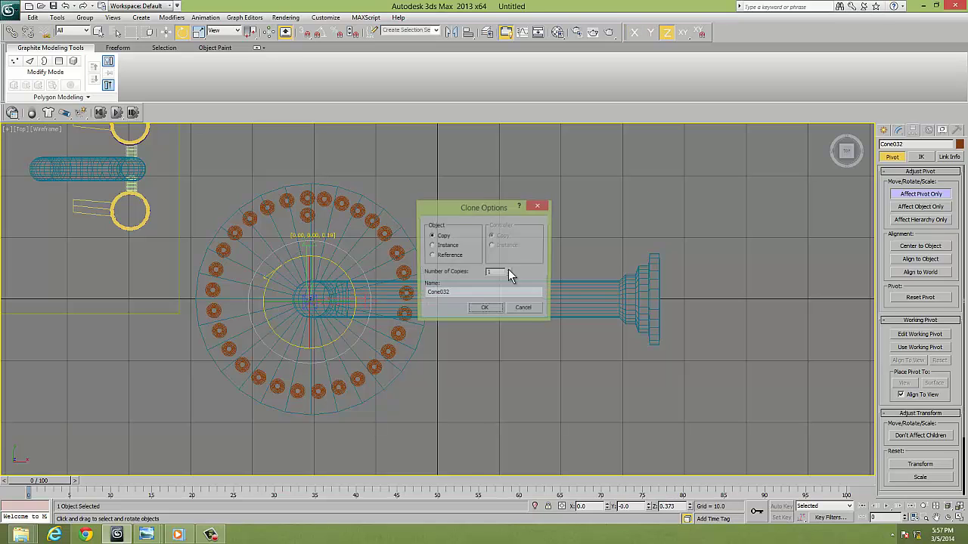
click(530, 310)
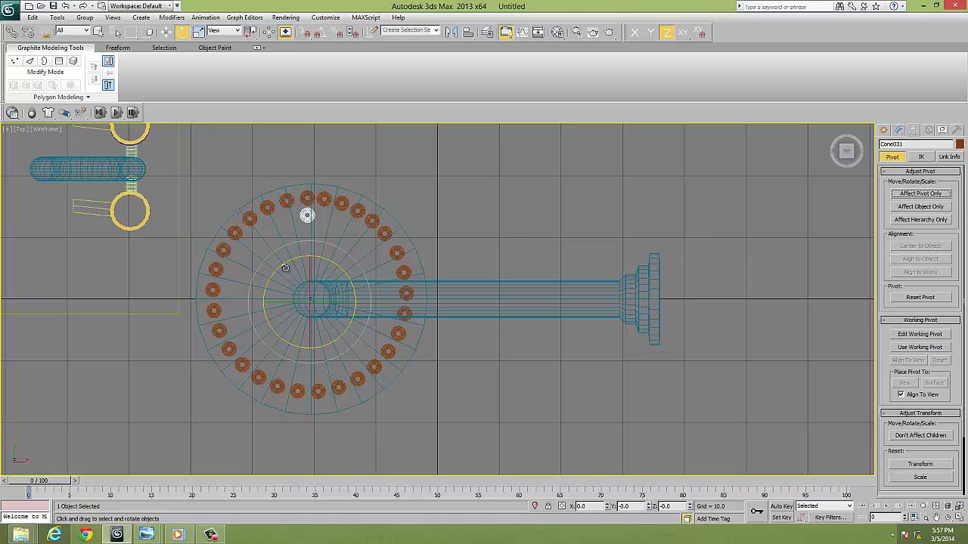
- Rotate-clone the inner cone into 28 copies plus 3 gap fillers, forming a second ring
shift+drag(279, 269, 266, 284)
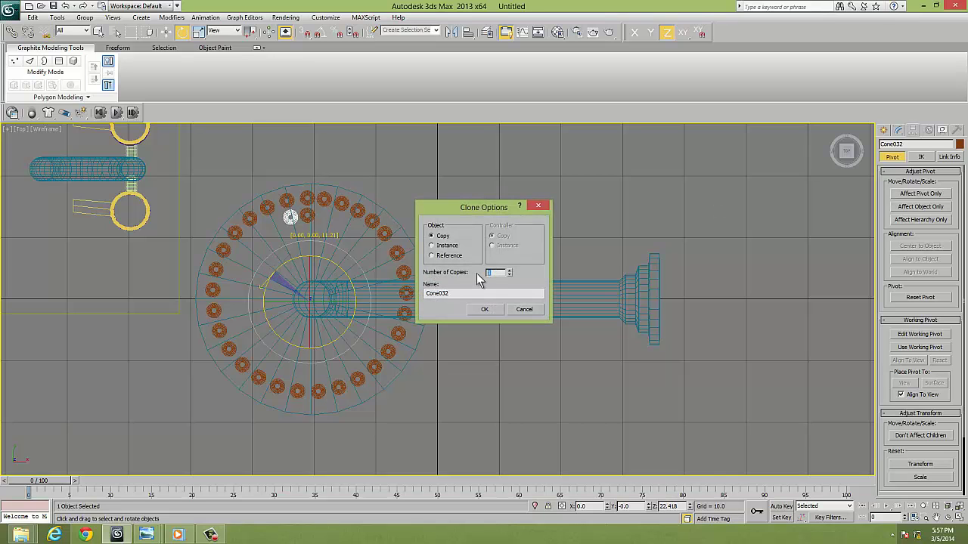
text(0)
text(28)
click(493, 311)
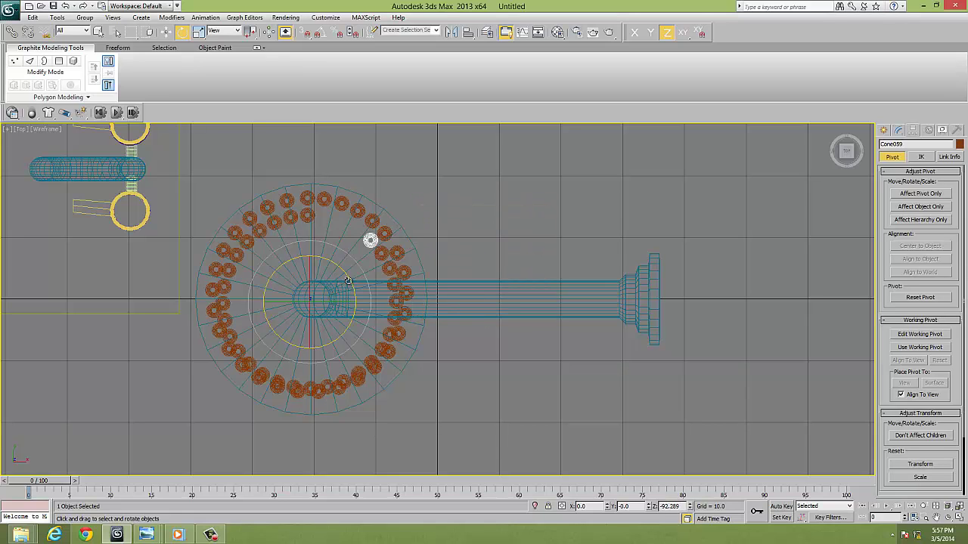
shift+drag(347, 280, 347, 274)
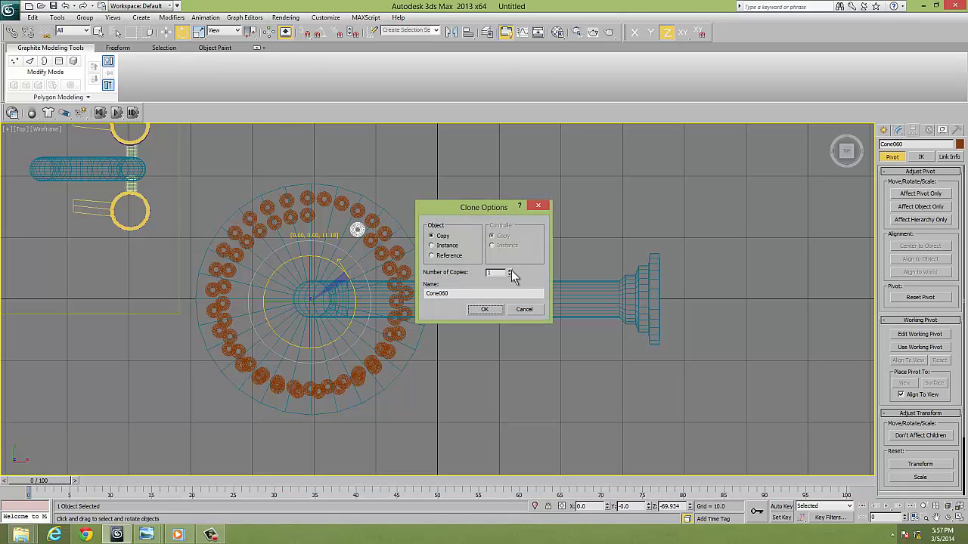
click(510, 271)
click(510, 270)
click(490, 309)
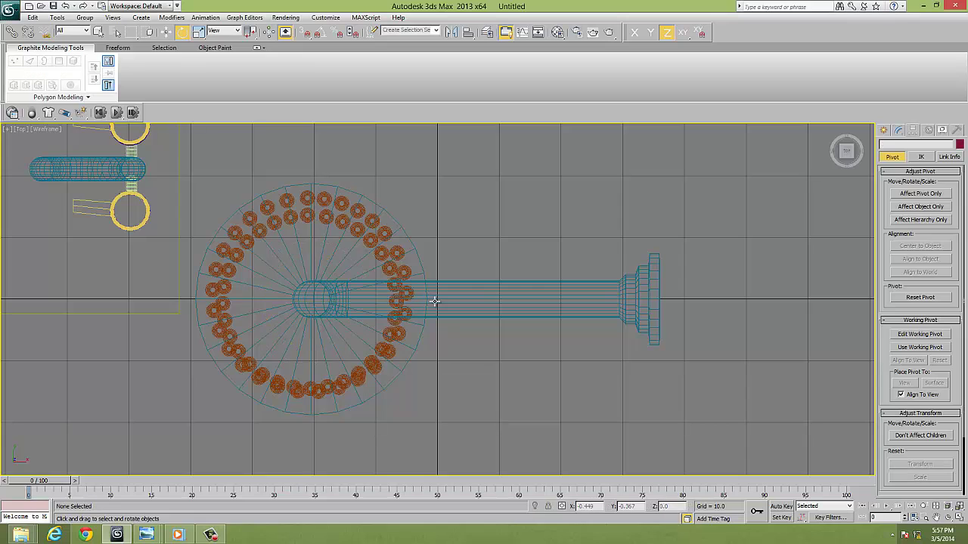
- Shift-move a copy of the first inner-ring cone slightly downward
click(307, 217)
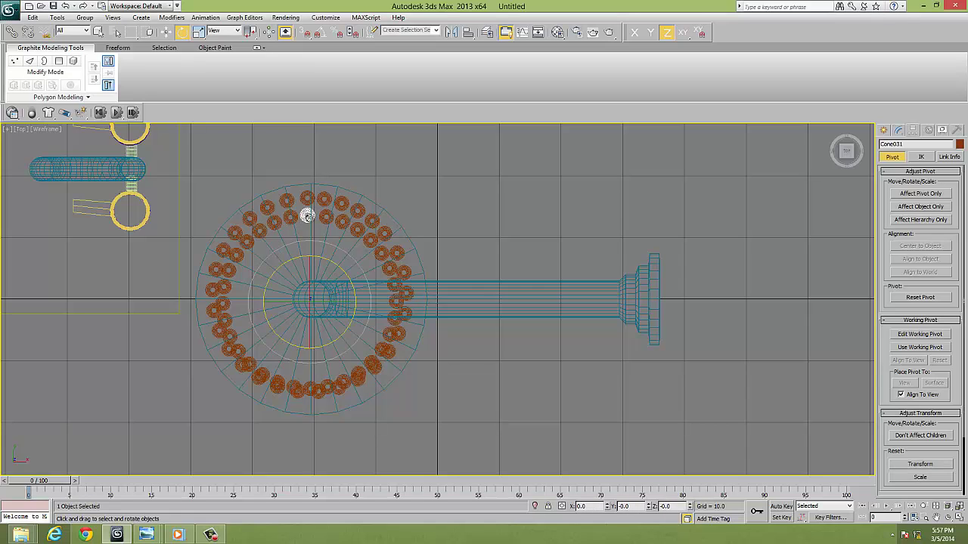
click(168, 33)
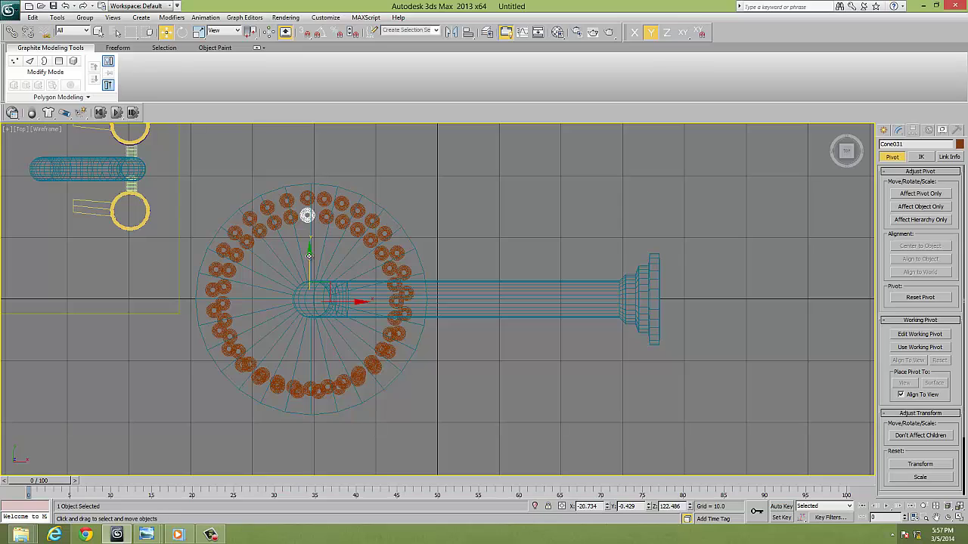
shift+drag(309, 256, 311, 273)
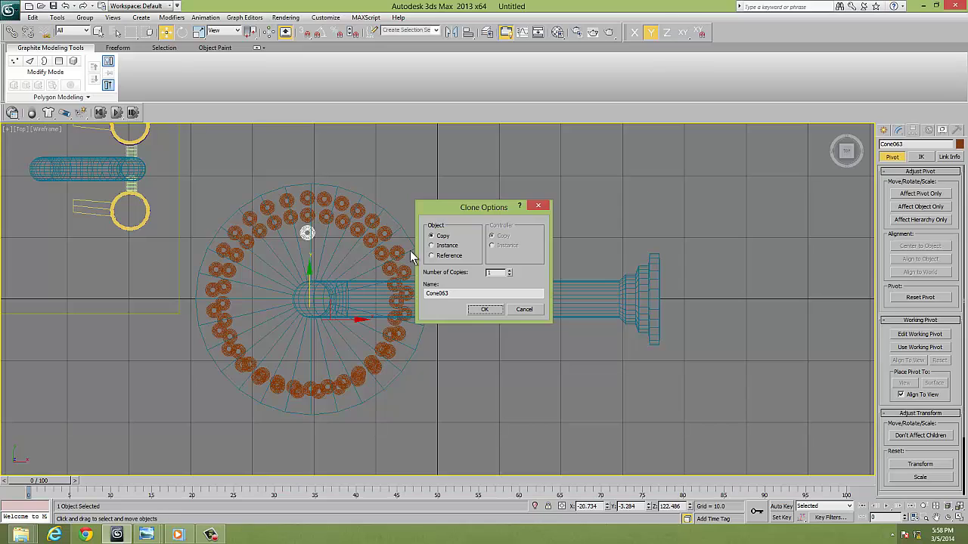
- Nudge the new cone lower and move its pivot to the disc centre
click(487, 310)
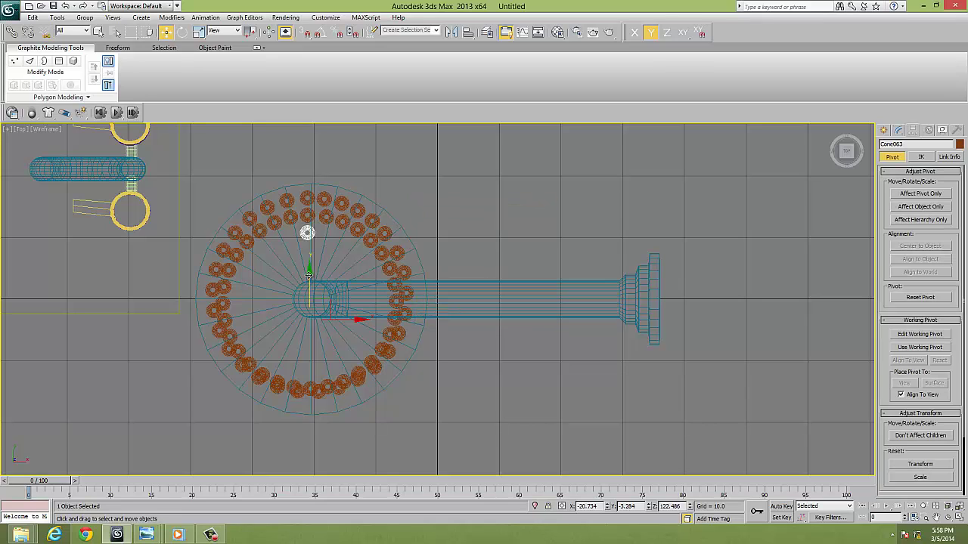
drag(309, 277, 309, 282)
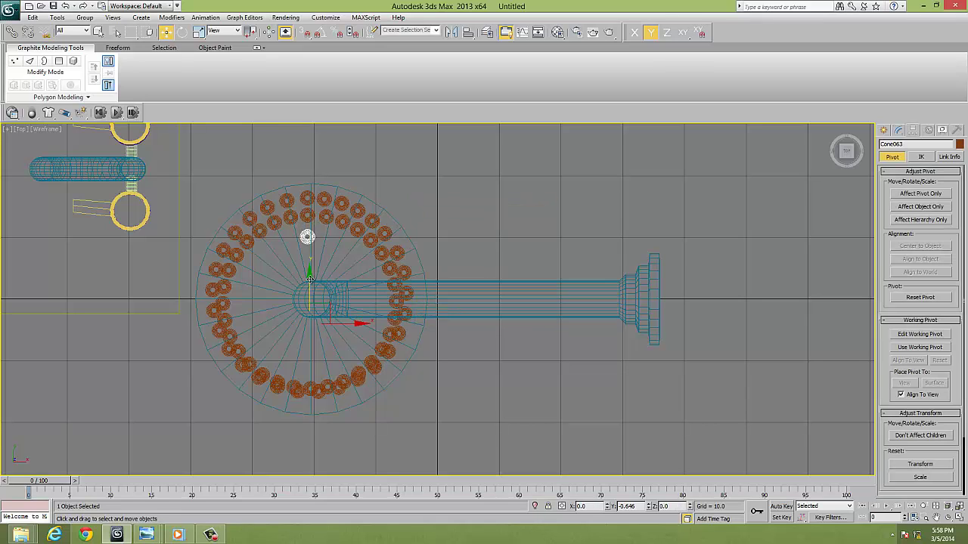
click(924, 195)
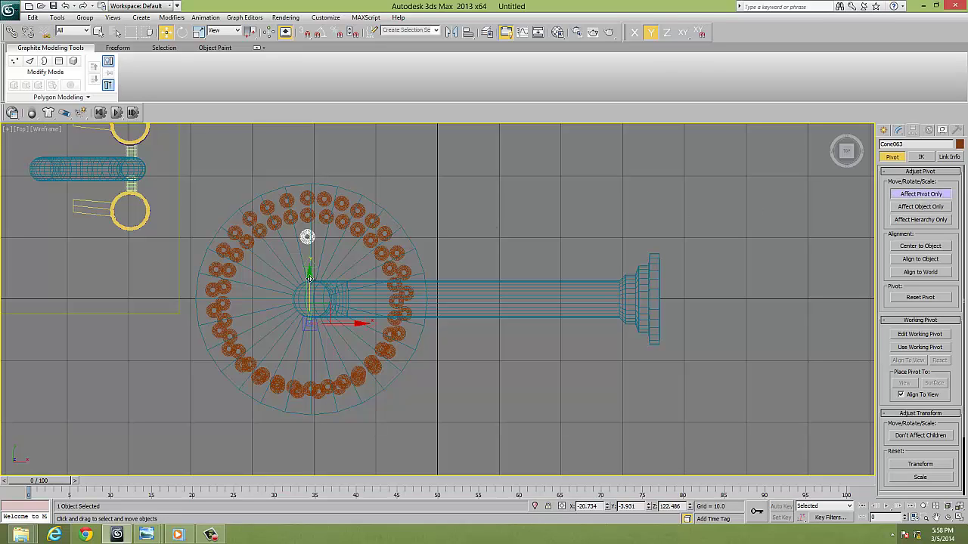
drag(316, 281, 310, 257)
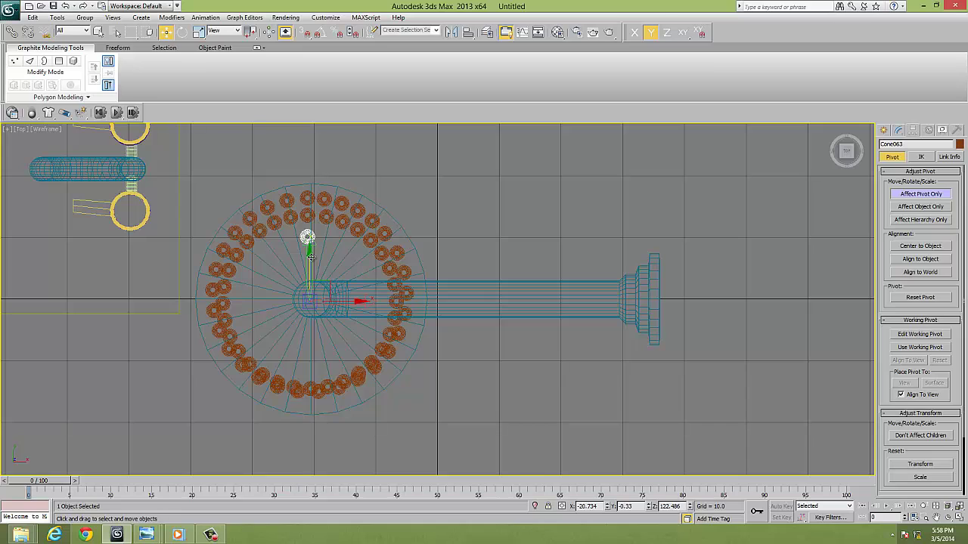
click(182, 32)
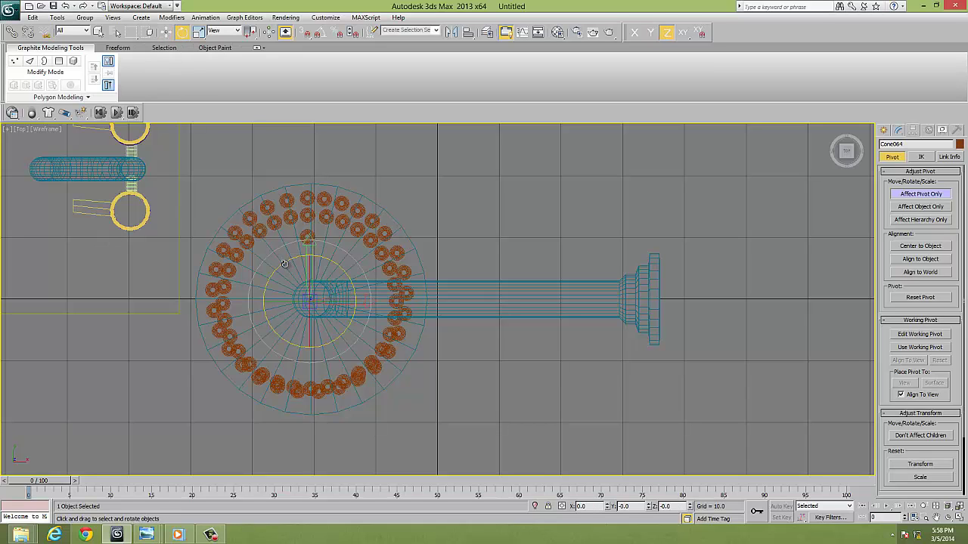
shift+drag(285, 264, 289, 267)
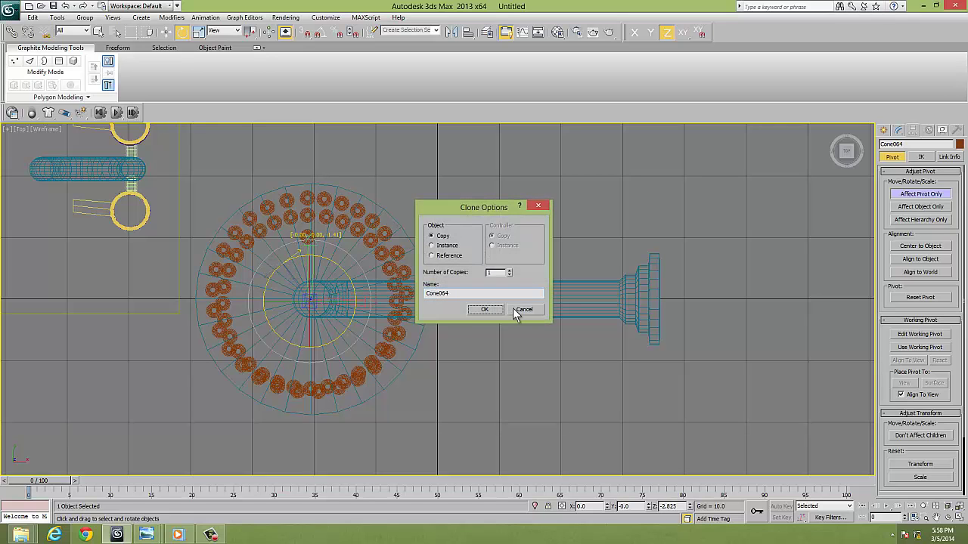
click(522, 309)
click(924, 196)
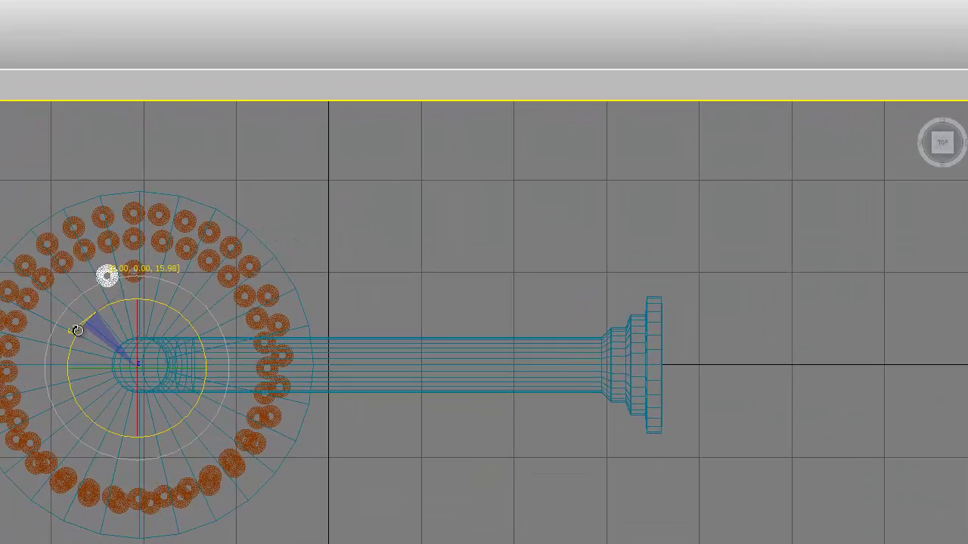
- Rotate-clone the cone about 22° around the centre into 30 copies
drag(248, 281, 241, 287)
shift+drag(72, 337, 171, 333)
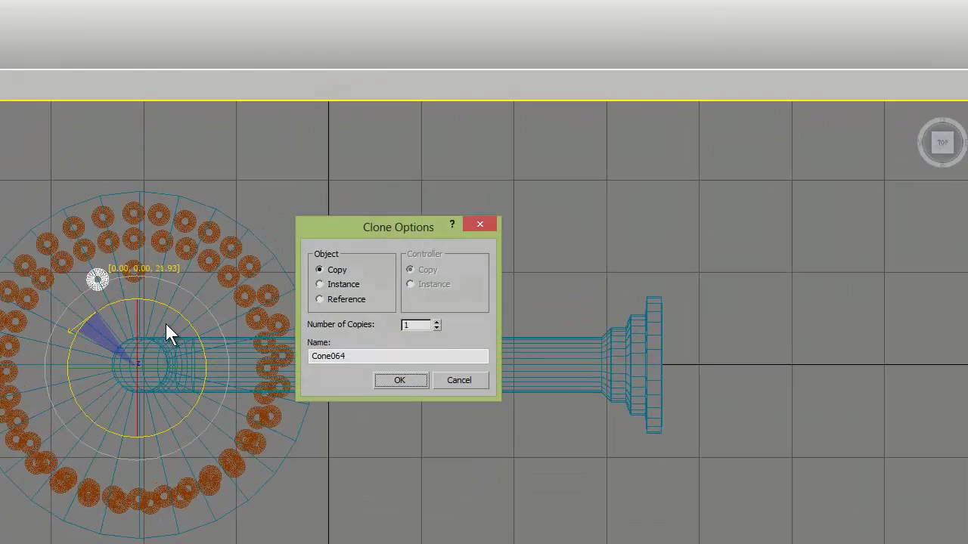
click(436, 321)
click(436, 321)
double_click(415, 325)
text(3)
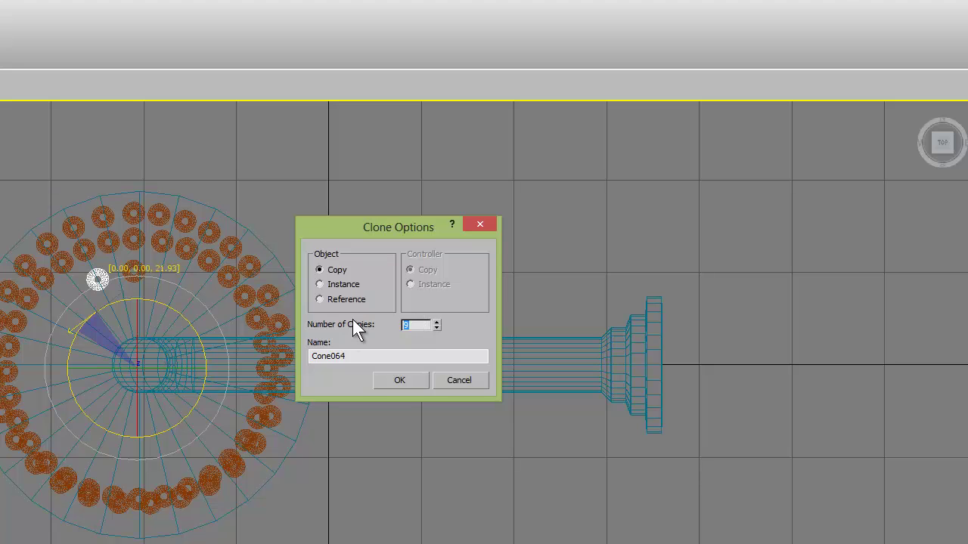
text(0)
key(Return)
click(418, 374)
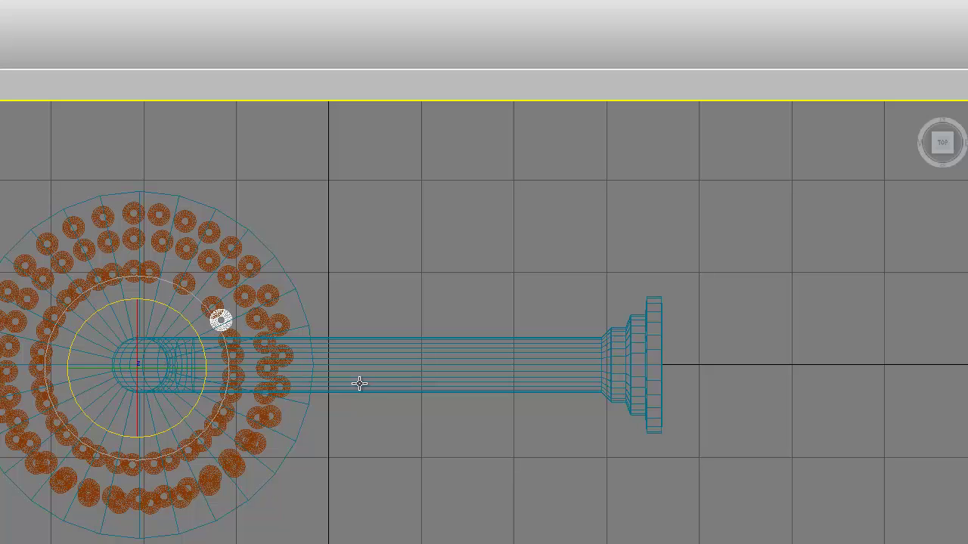
- Find and delete a stray cone overlapping the shower head neck
click(232, 336)
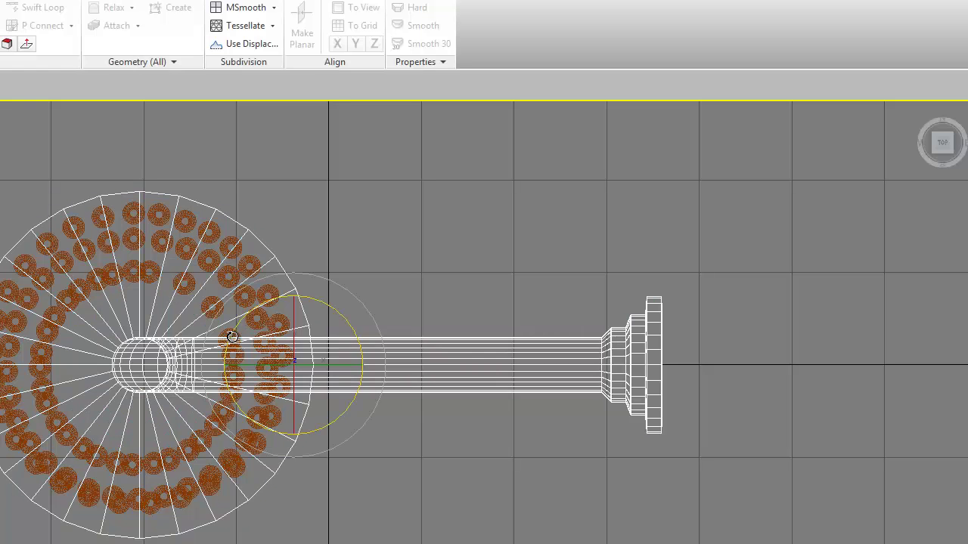
click(391, 258)
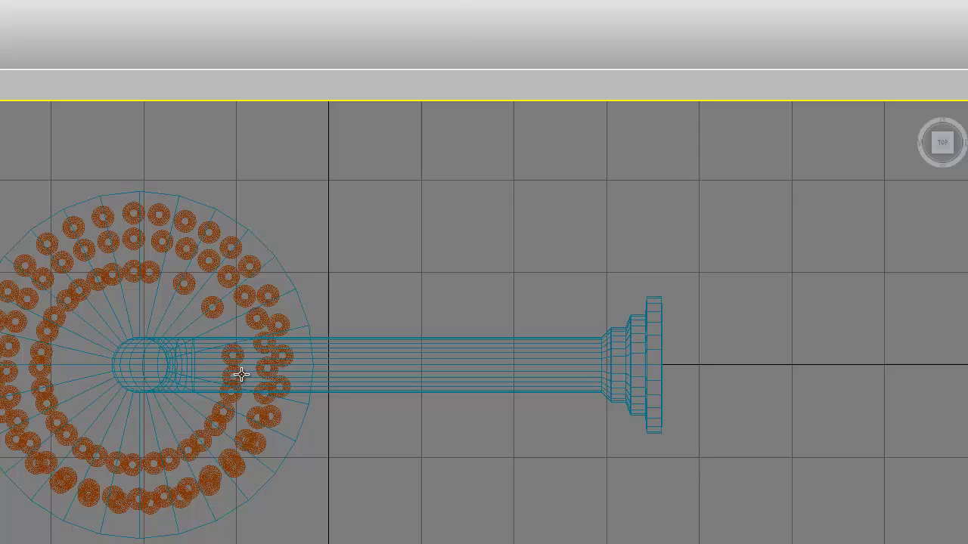
click(234, 368)
click(373, 289)
scroll(314, 292, up, 3)
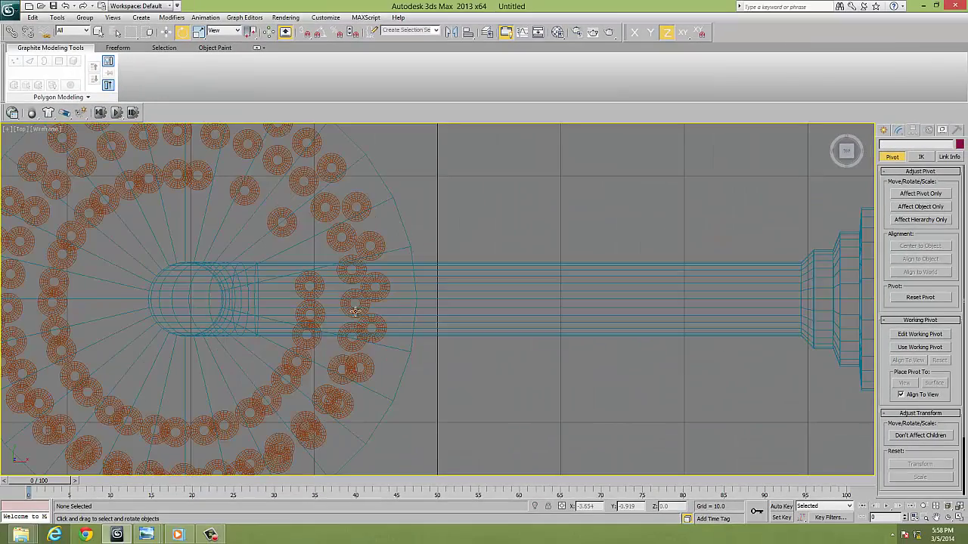
click(313, 292)
click(469, 211)
click(311, 278)
click(311, 281)
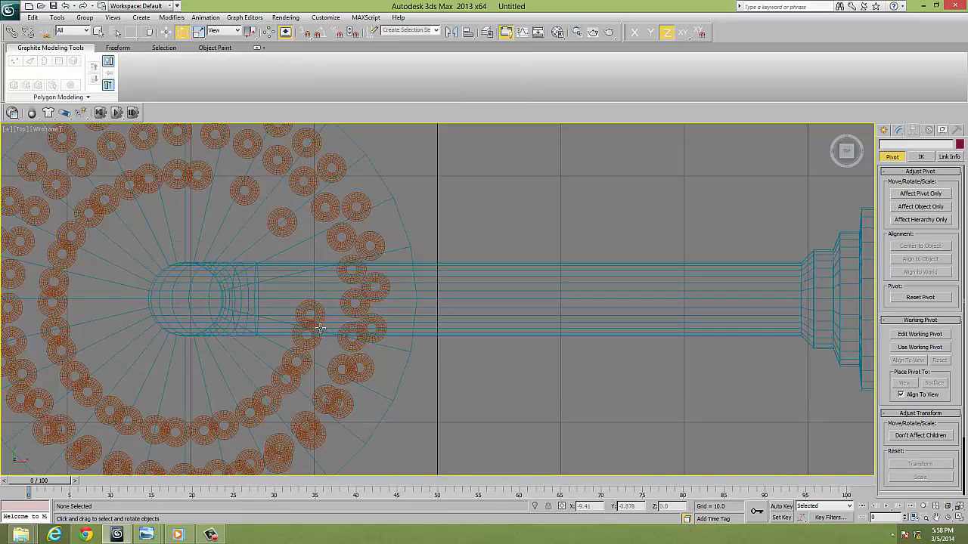
click(314, 344)
key(Delete)
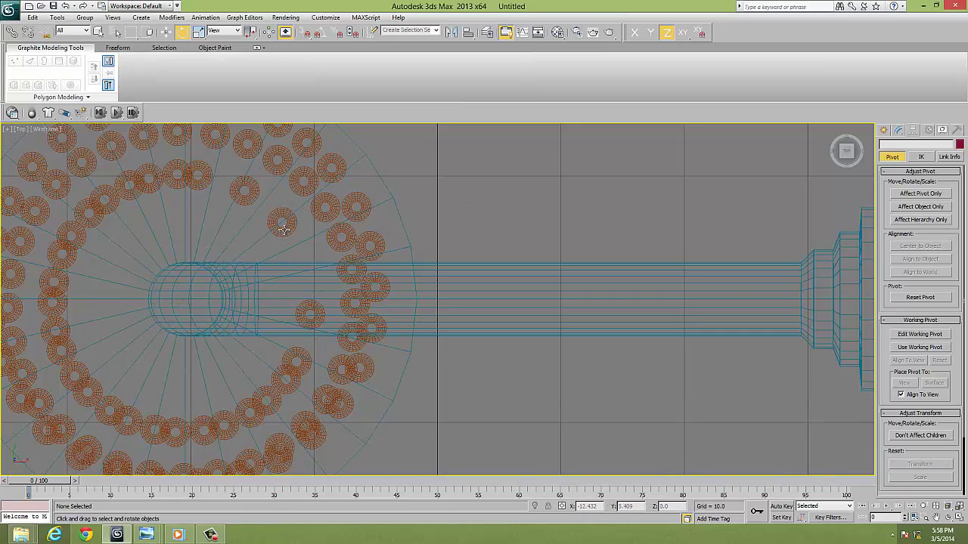
- Fill the innermost ring's gaps with single rotated cone copies, up to Cone092
click(207, 181)
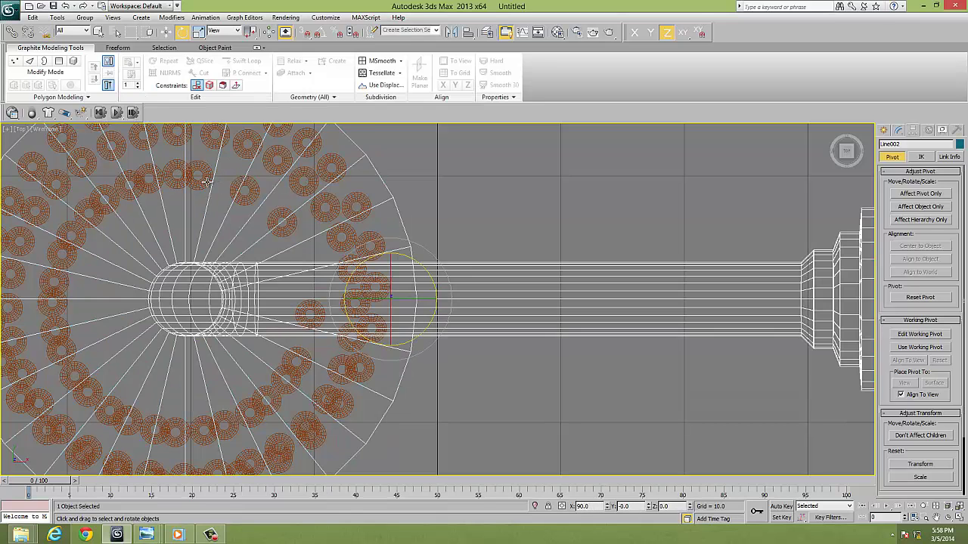
drag(199, 175, 232, 194)
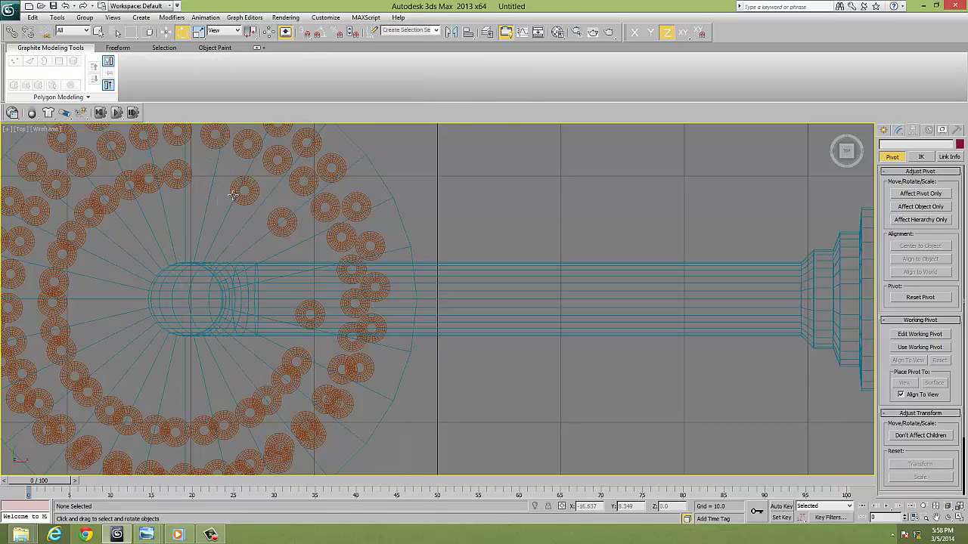
shift+drag(208, 269, 204, 257)
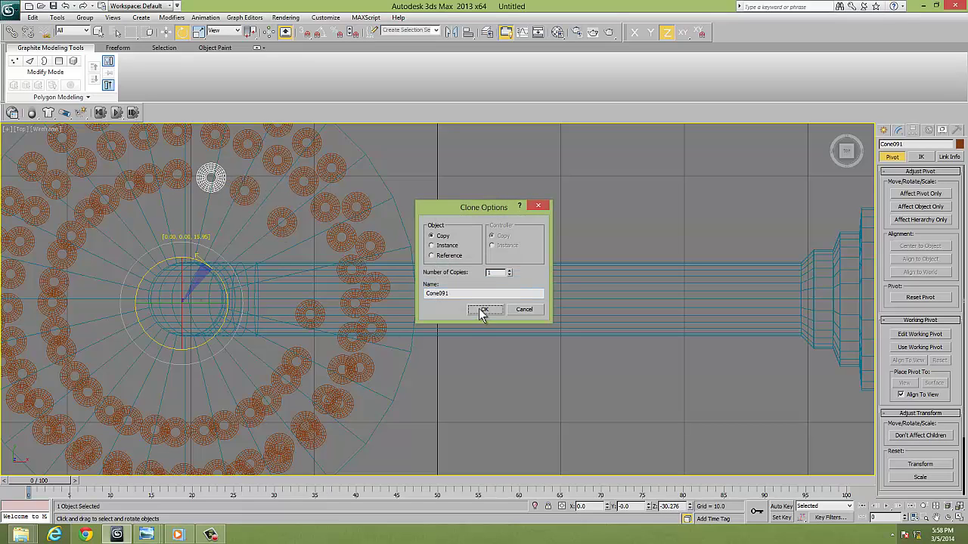
click(478, 309)
drag(272, 240, 282, 231)
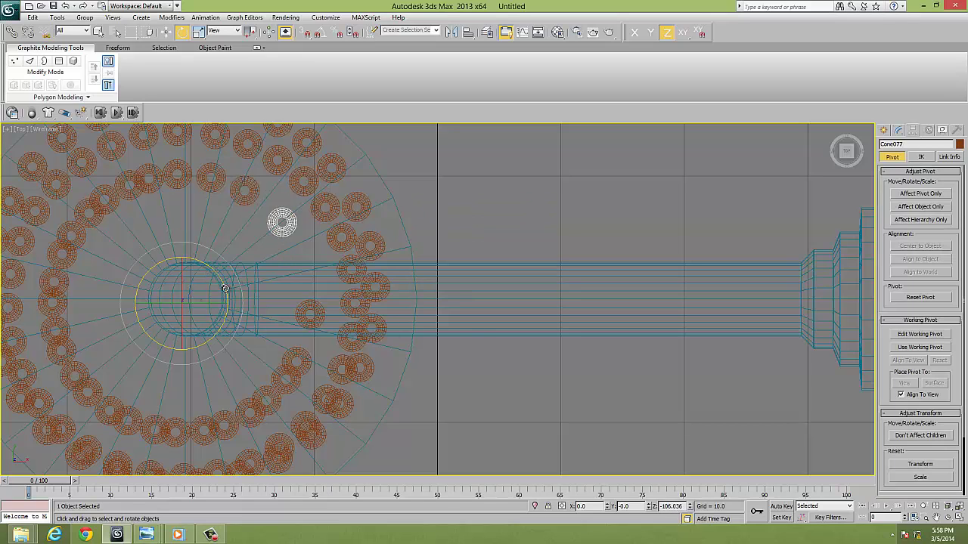
shift+drag(225, 289, 234, 307)
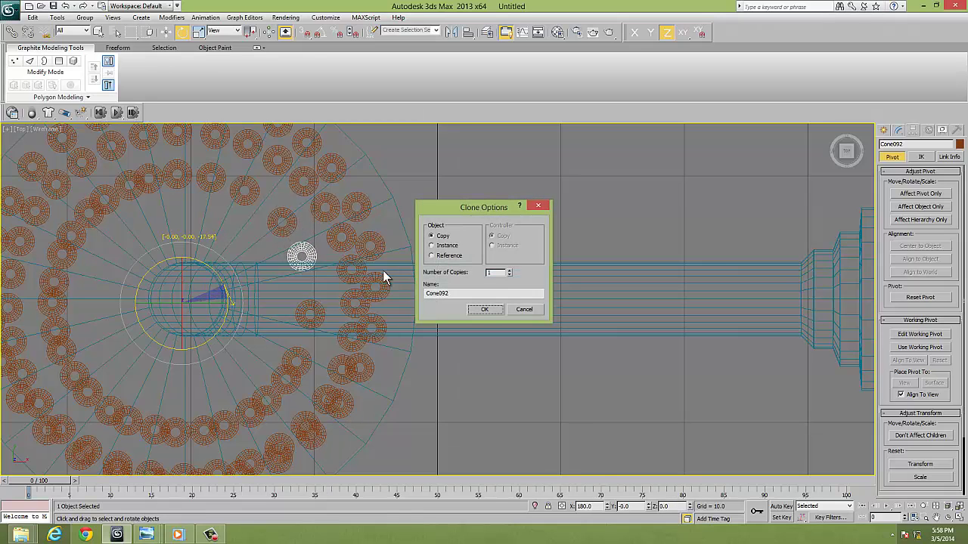
click(479, 308)
scroll(431, 285, down, 2)
scroll(431, 285, down, 2)
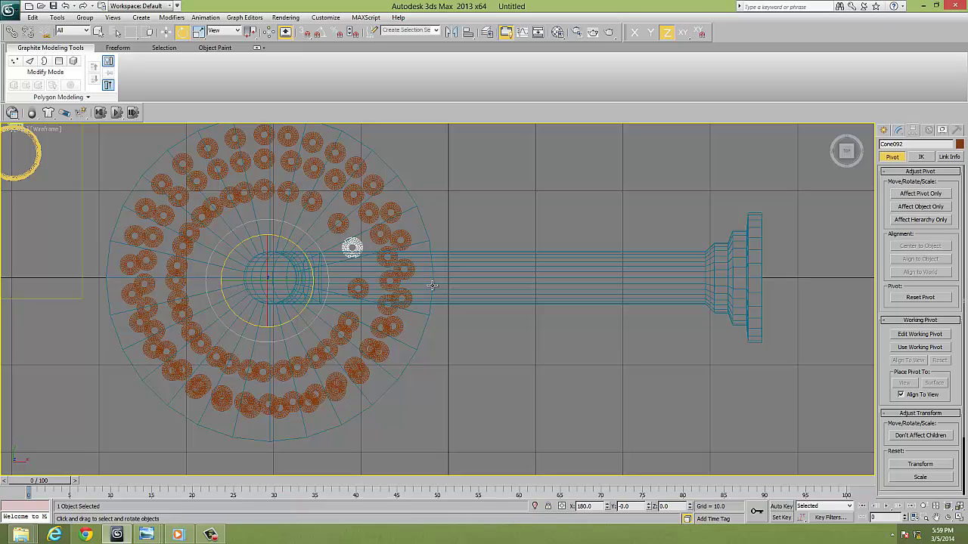
- Switch to Top view in wireframe to see the nozzle rings and pick an upper nozzle
key(F3)
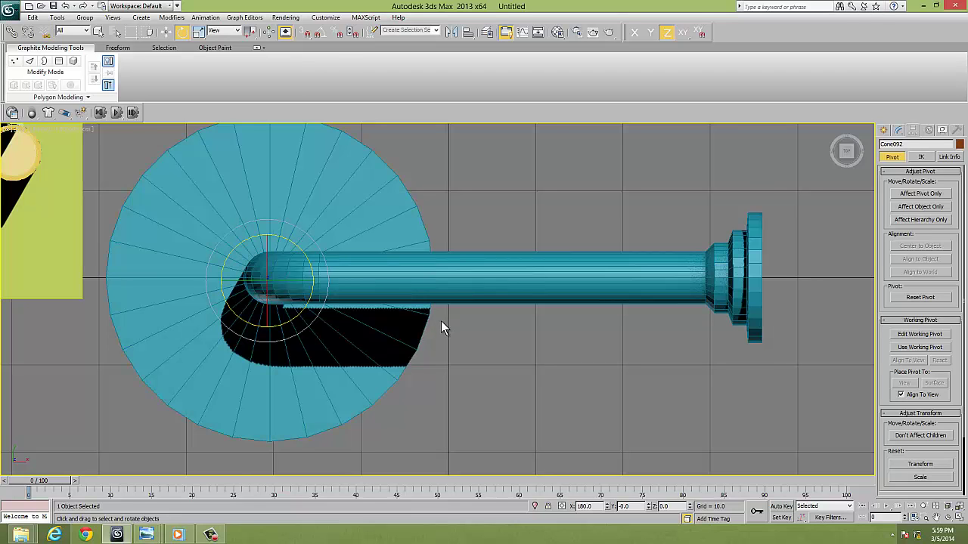
scroll(440, 321, up, 2)
scroll(431, 360, down, 2)
scroll(452, 318, down, 3)
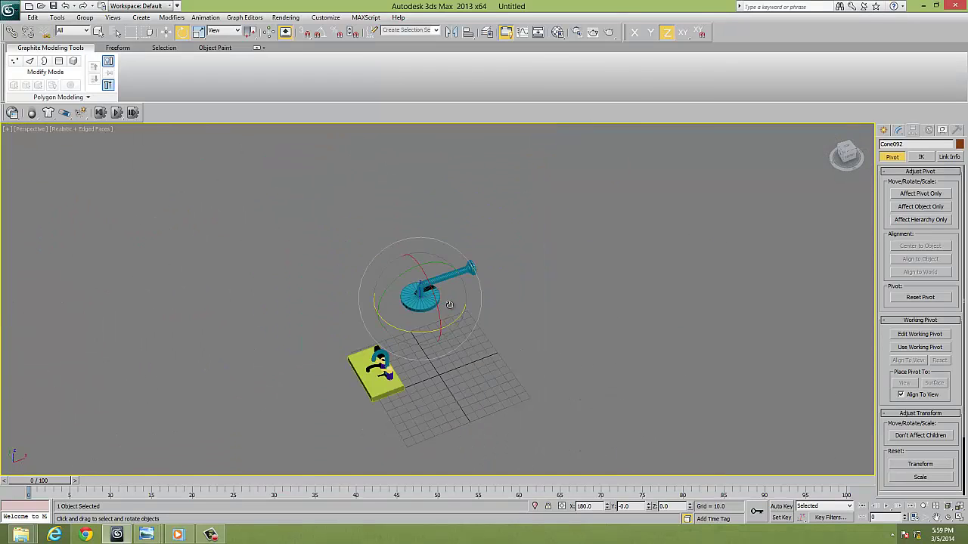
alt+middle_drag(450, 306, 448, 250)
scroll(335, 242, up, 5)
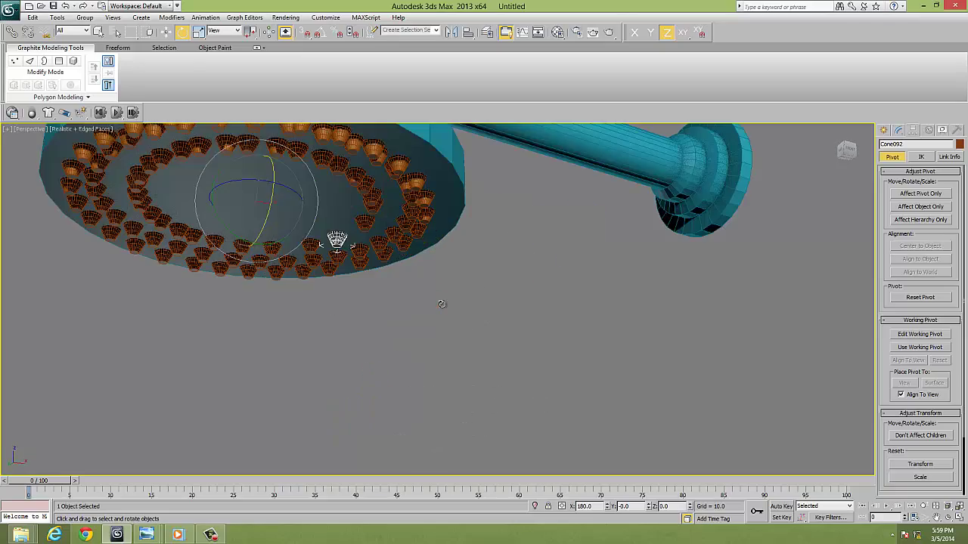
mouse_move(335, 242)
middle_down()
mouse_move(391, 270)
mouse_move(479, 292)
middle_up()
key(t)
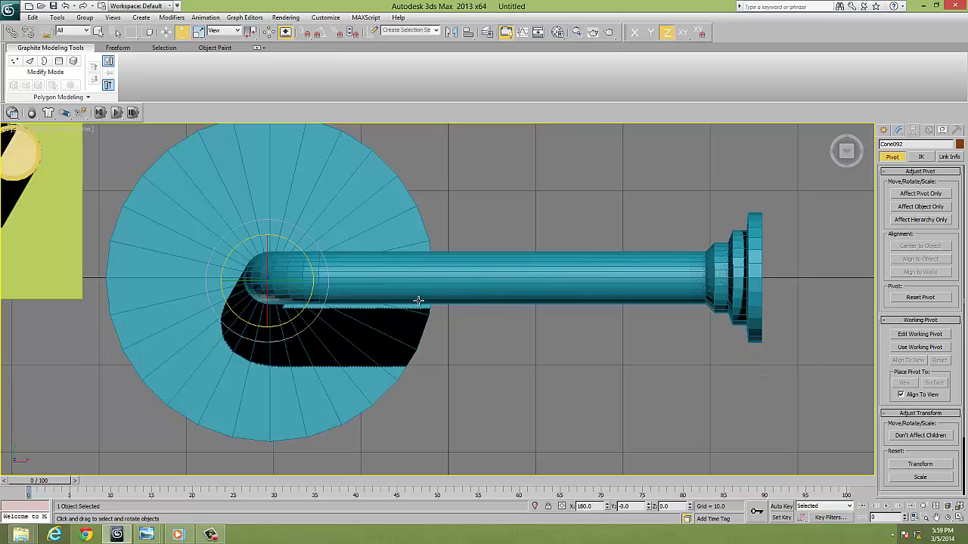
key(F3)
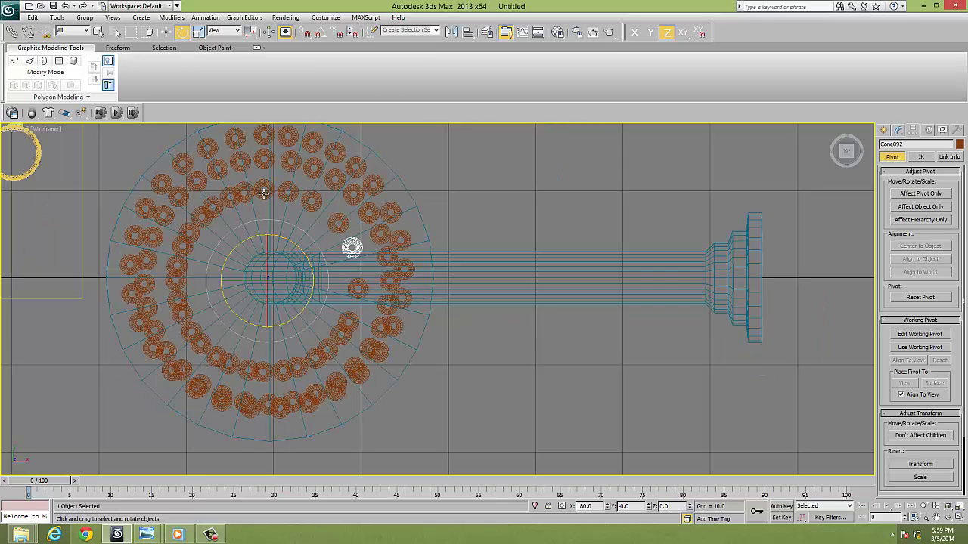
click(263, 192)
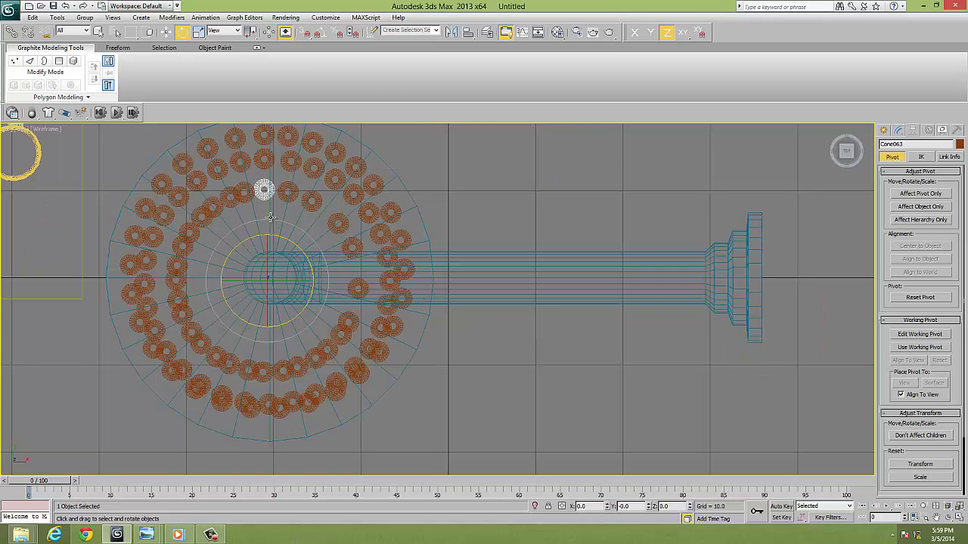
- Copy a nozzle inward and move its pivot to the shower head centre
click(165, 32)
drag(267, 238, 268, 272)
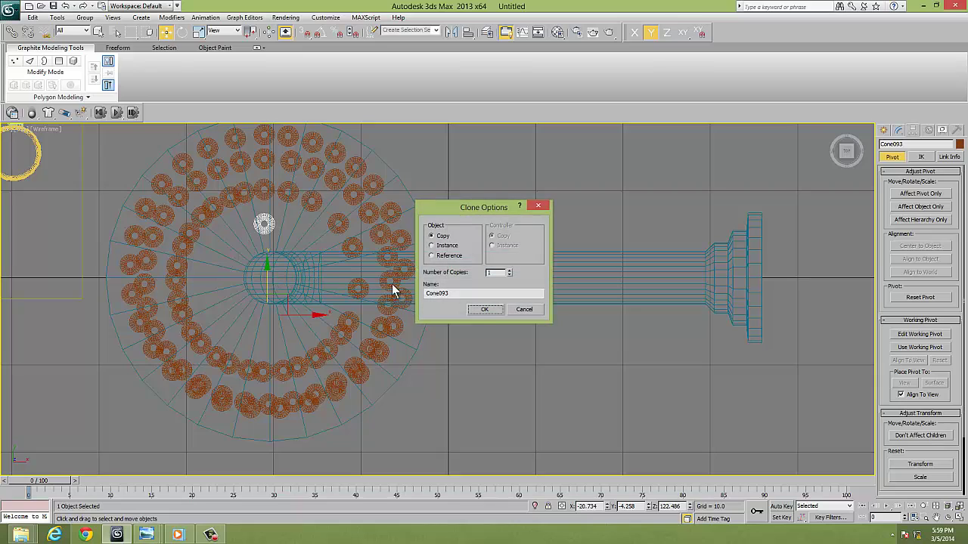
click(487, 310)
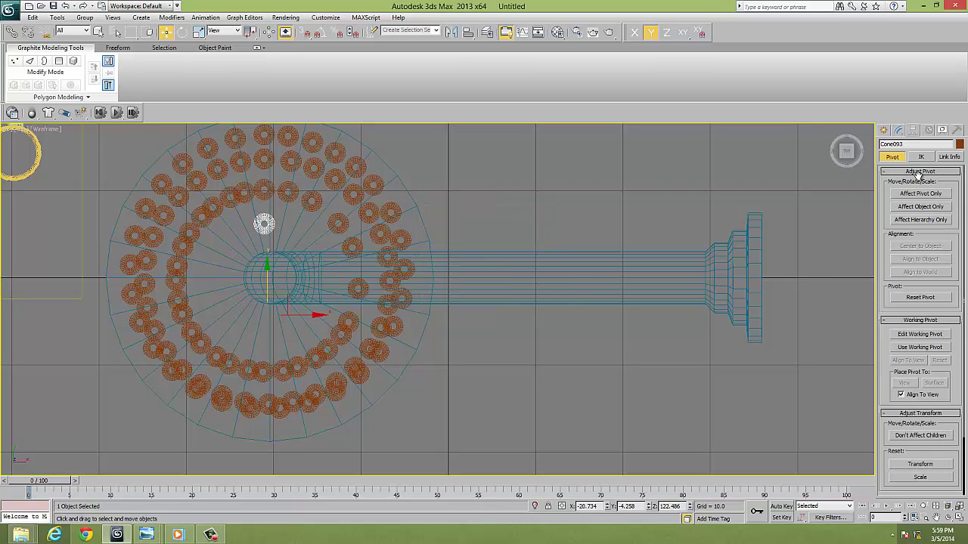
click(912, 194)
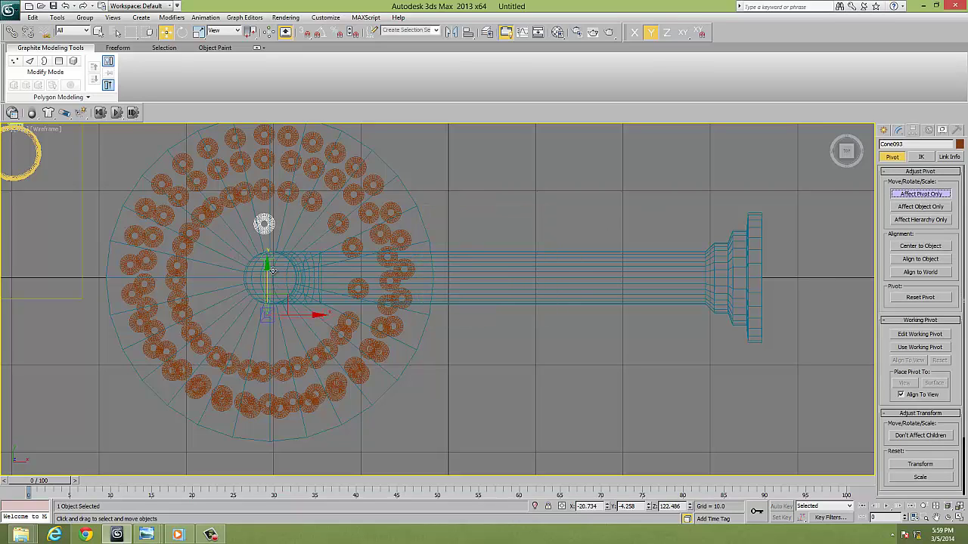
drag(269, 270, 270, 237)
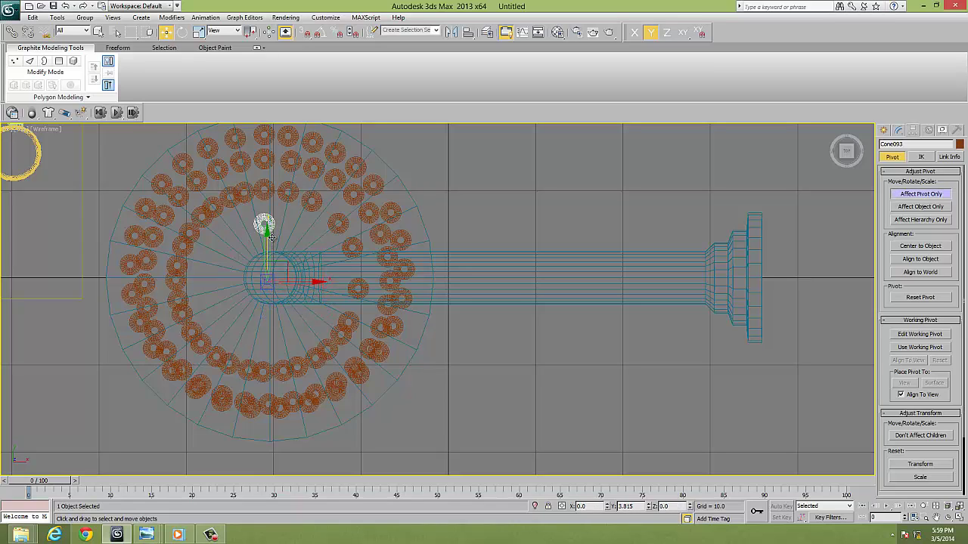
click(914, 195)
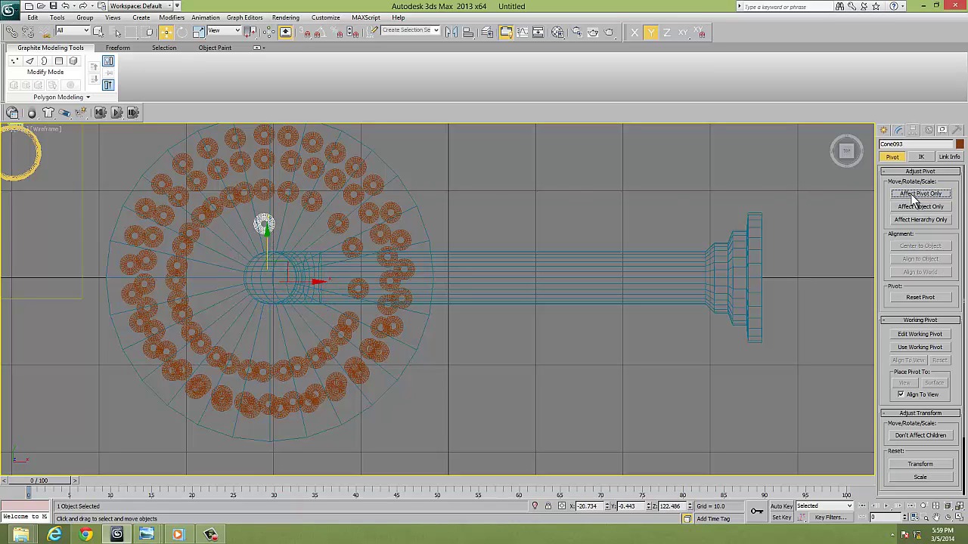
- Rotate-clone the nozzle 30° around the centre into 11 copies
click(182, 32)
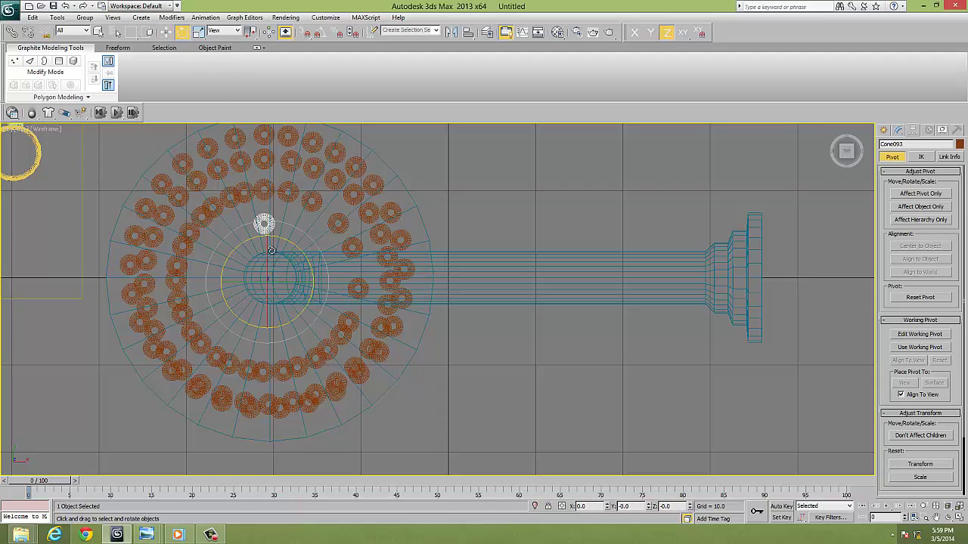
shift+drag(241, 248, 220, 270)
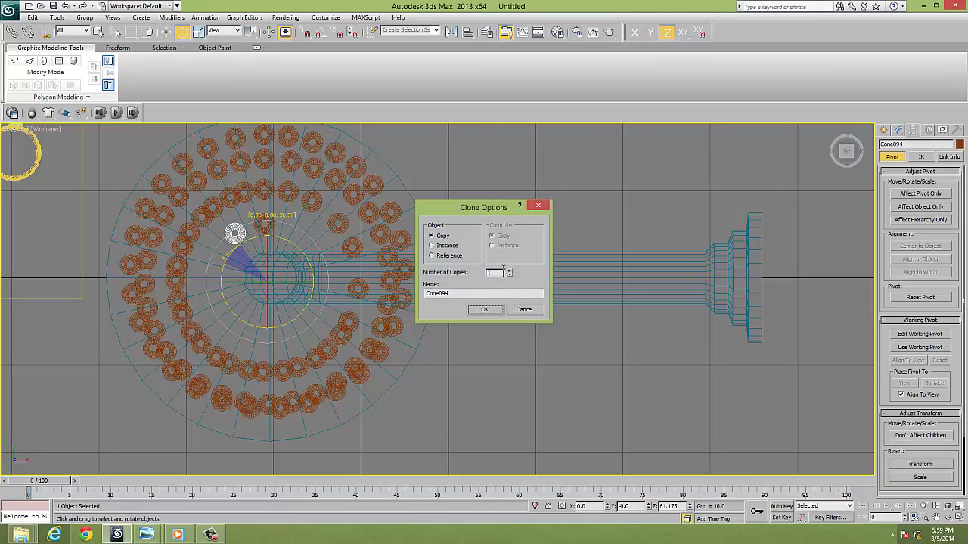
click(510, 270)
click(510, 270)
click(509, 270)
click(509, 270)
click(492, 309)
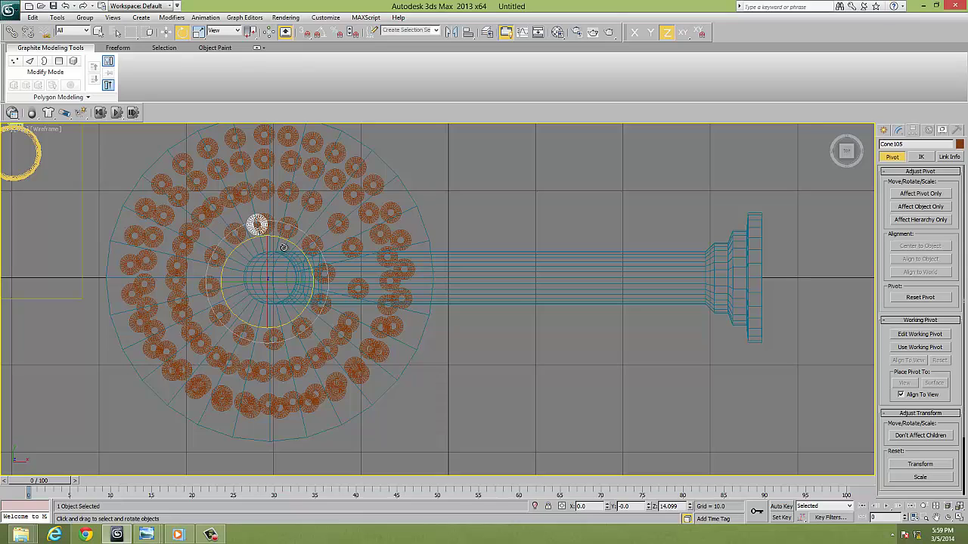
- Shift-move one more nozzle copy, Cone105, to the centre of the head
click(268, 228)
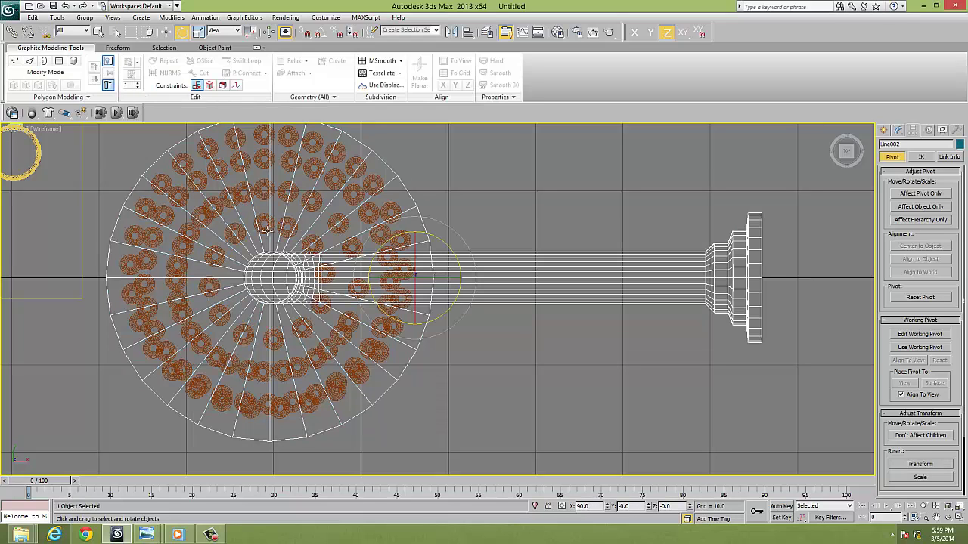
click(264, 227)
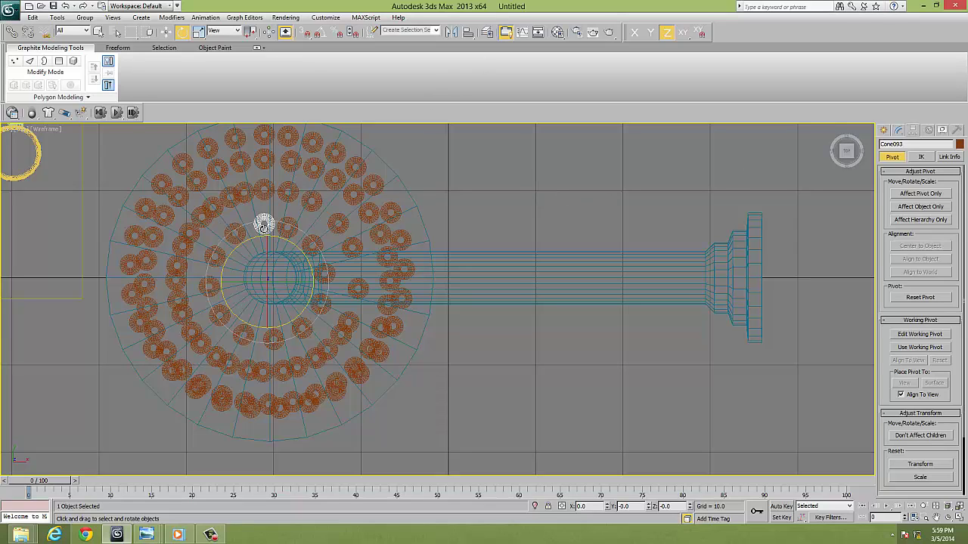
click(166, 32)
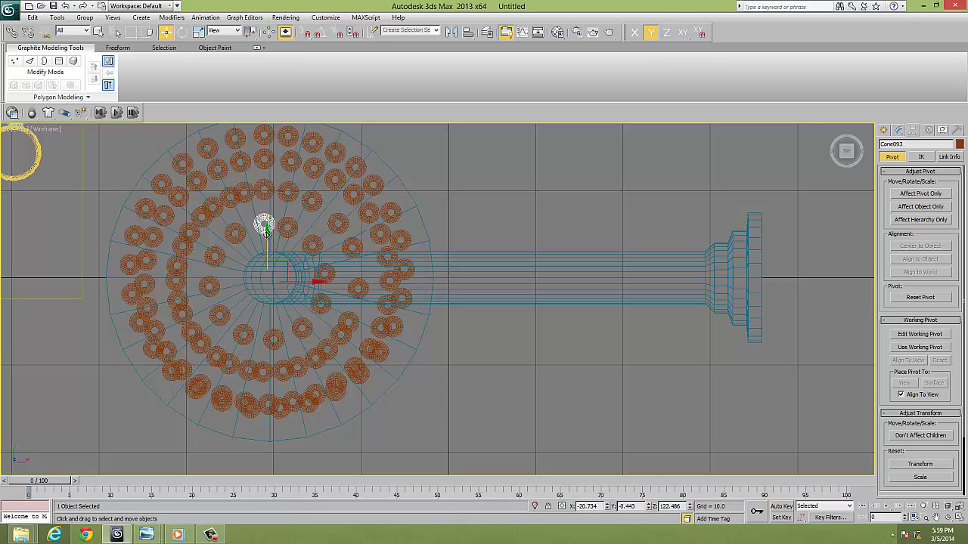
drag(266, 233, 276, 289)
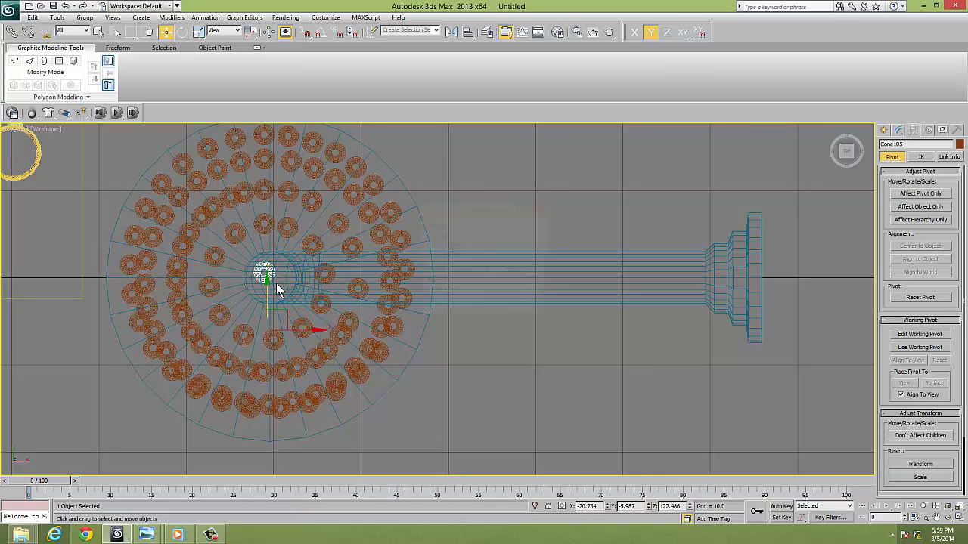
click(486, 309)
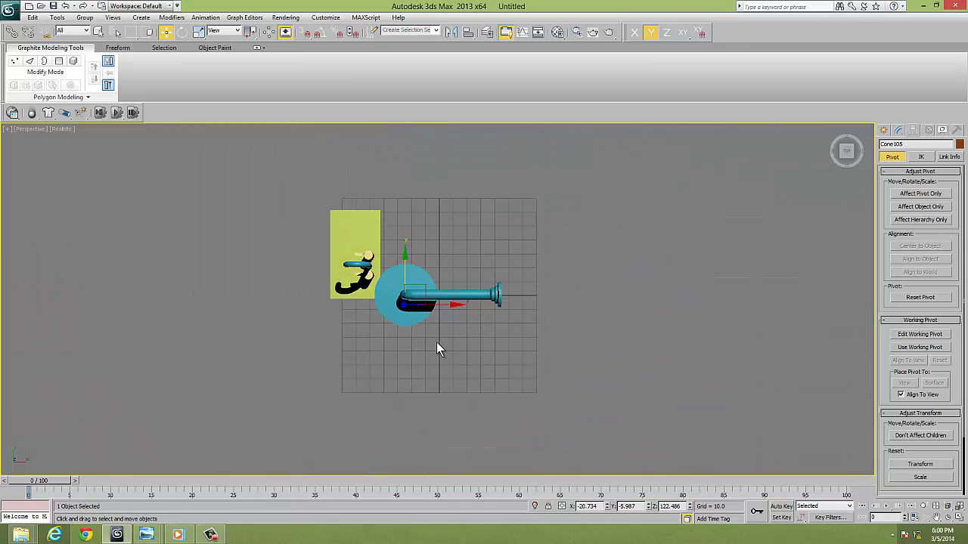
- Marquee-select all shower head parts and orbit to inspect them above the faucet
mouse_move(437, 342)
alt+middle_down()
mouse_move(465, 239)
mouse_move(437, 242)
mouse_move(408, 337)
alt+middle_up()
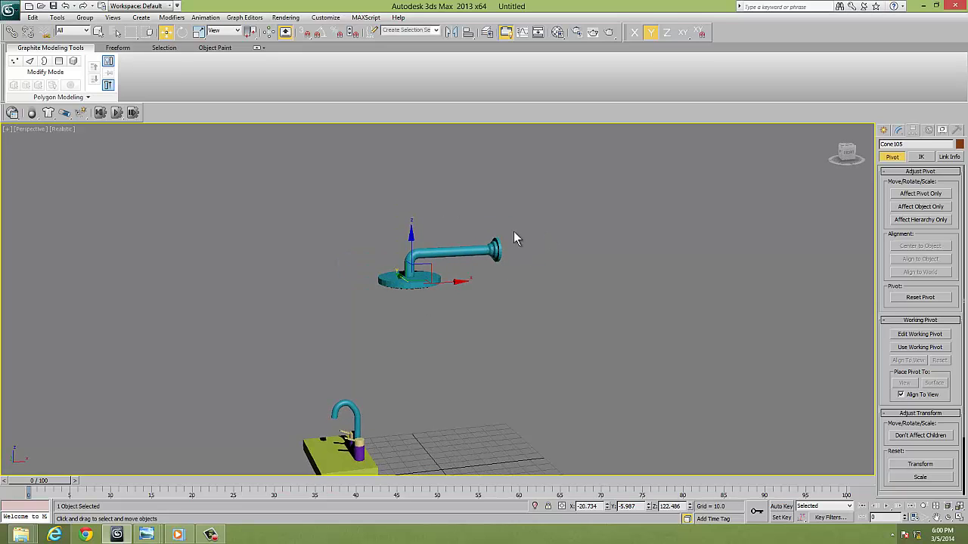
mouse_move(343, 316)
mouse_down()
mouse_move(446, 288)
mouse_move(363, 306)
mouse_move(337, 329)
mouse_up()
mouse_move(336, 329)
alt+middle_down()
mouse_move(430, 300)
mouse_move(350, 322)
mouse_move(382, 333)
alt+middle_up()
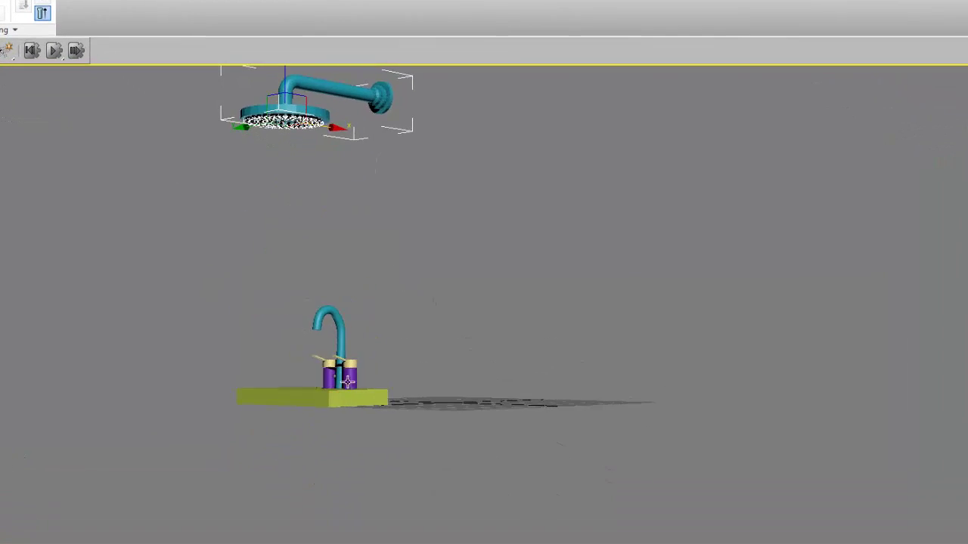
mouse_move(419, 369)
alt+middle_down()
mouse_move(435, 405)
mouse_move(381, 239)
mouse_move(393, 251)
mouse_move(356, 300)
mouse_move(359, 310)
alt+middle_up()
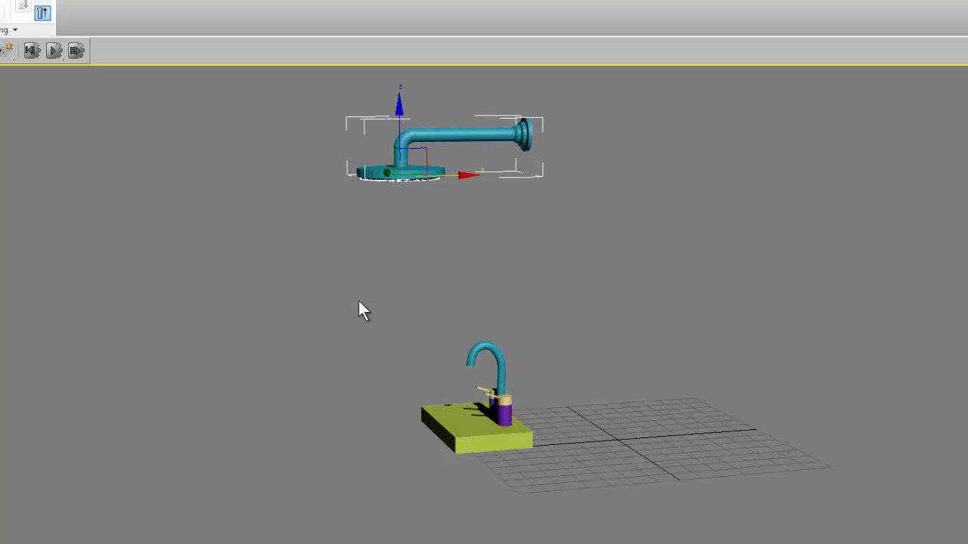